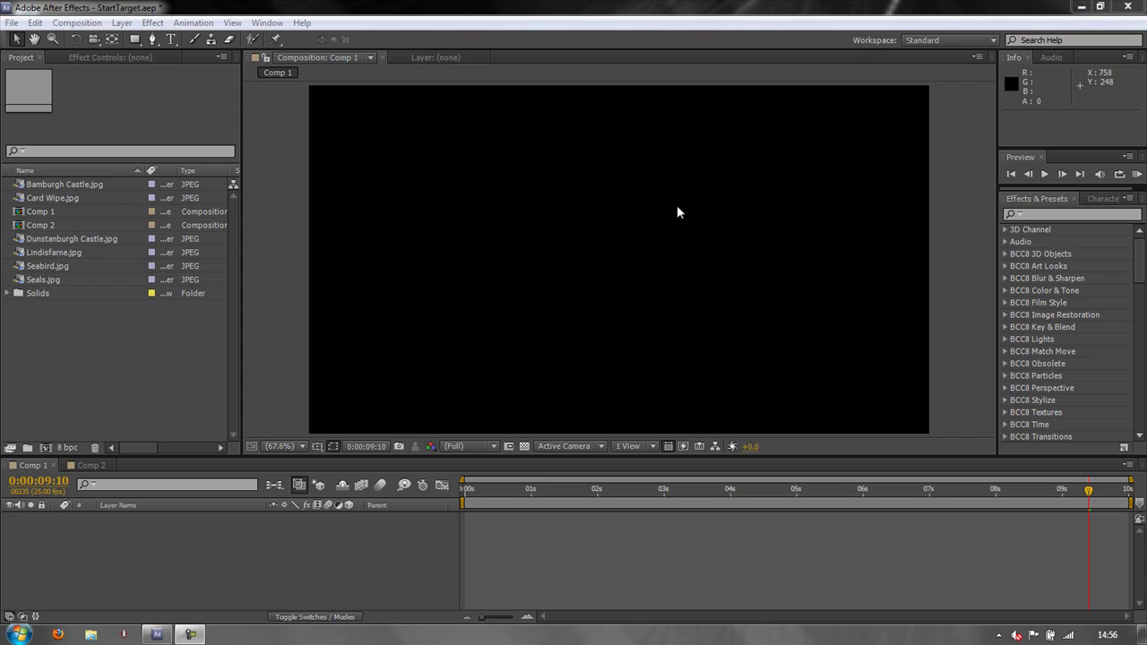
# - Add Card Wipe.jpg to Comp 1, fit the comp in the viewer, and make the layer 3D
pyautogui.moveTo(60, 197); pyautogui.dragTo(80, 543)
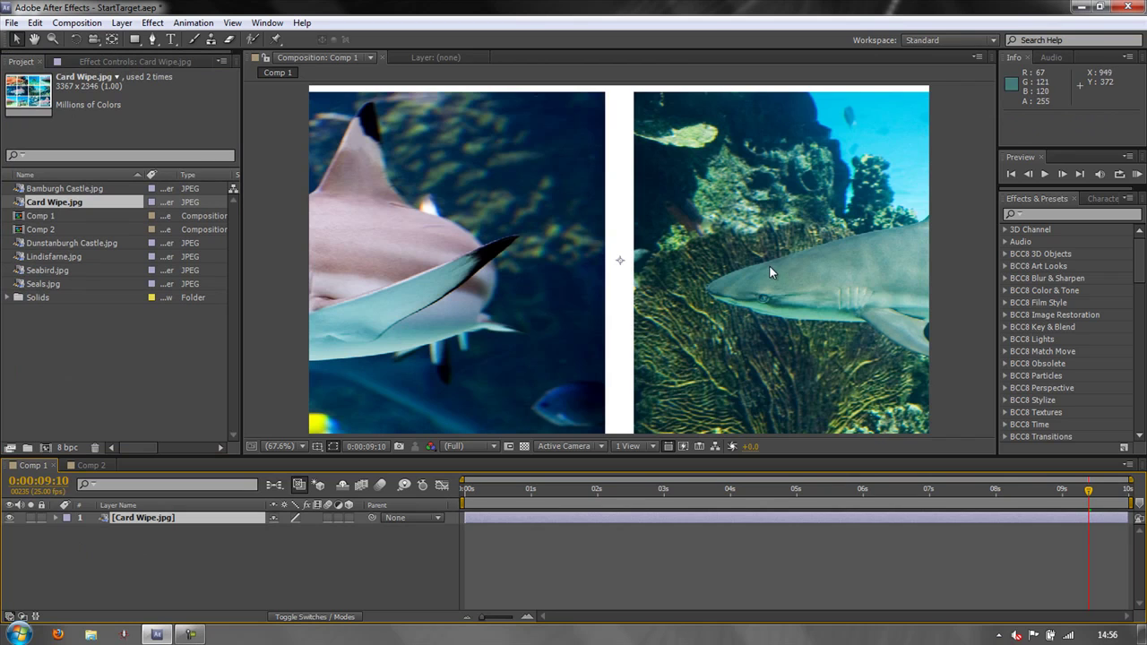
pyautogui.scroll(-7, 770, 265)
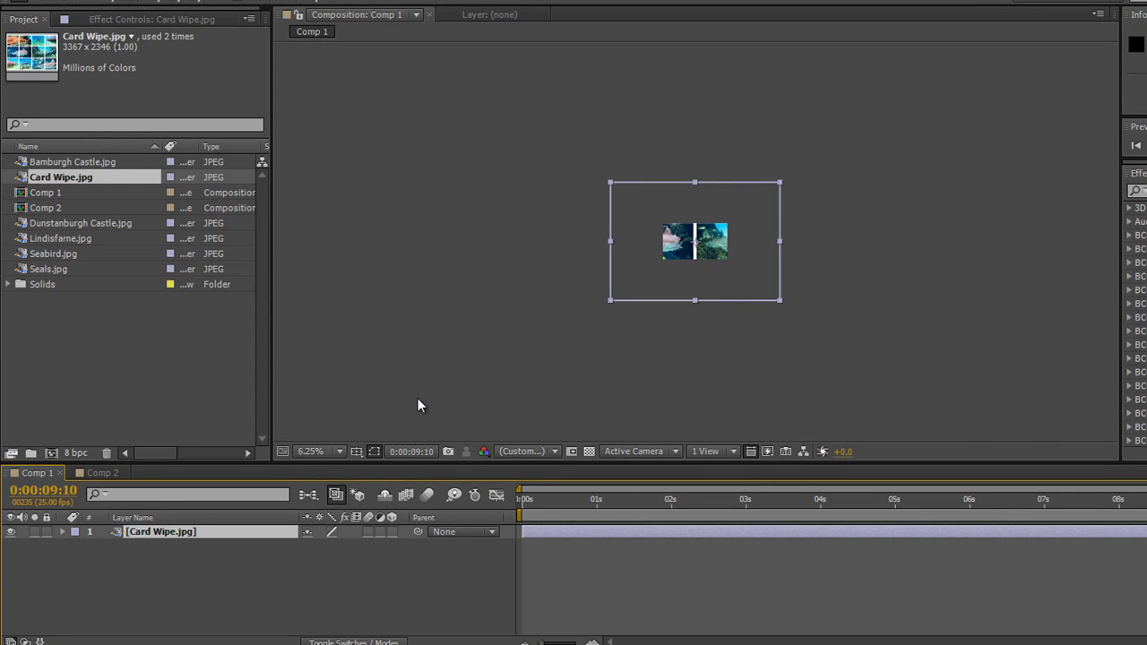
pyautogui.hotkey('alt', '/')
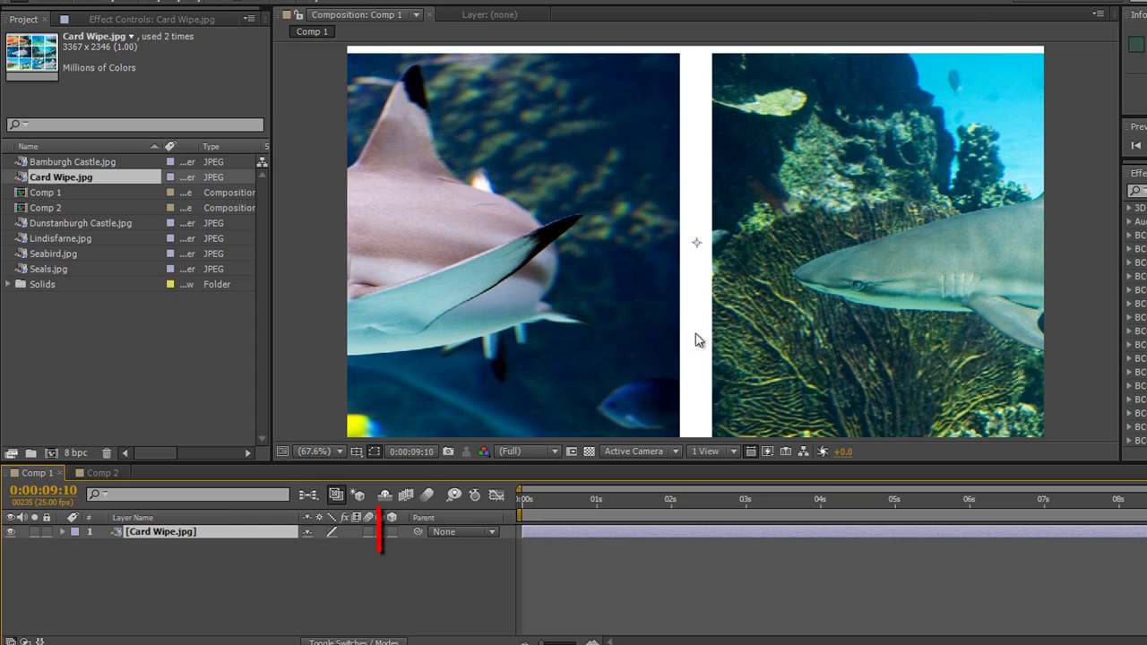
pyautogui.click(391, 533)
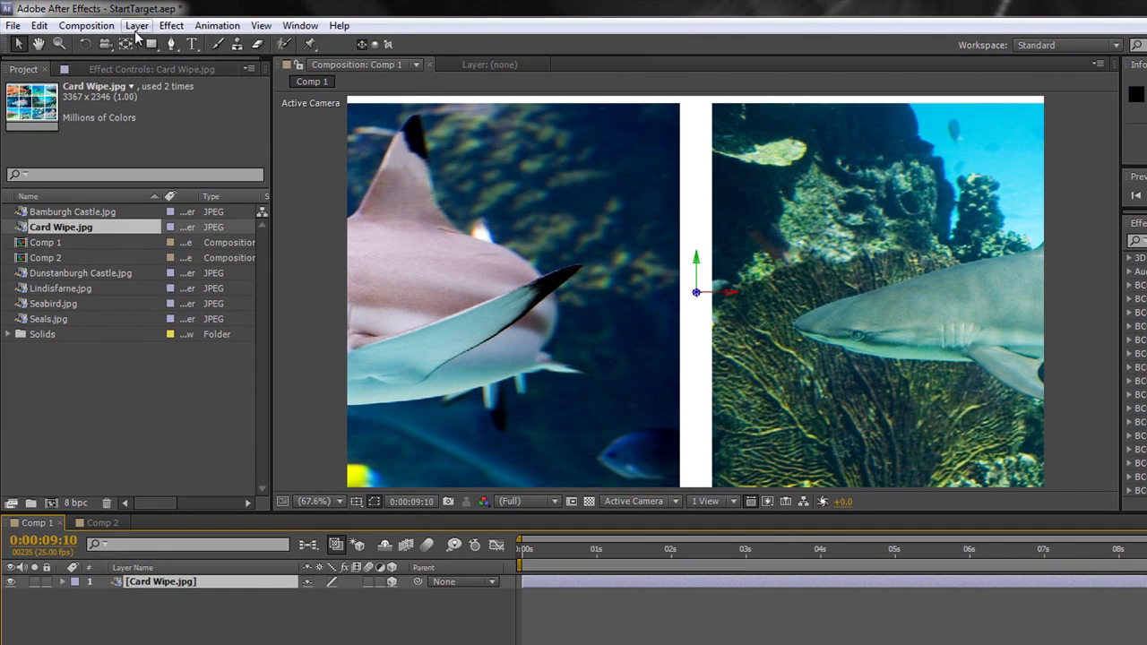
# - Create four null object layers above Card Wipe.jpg
pyautogui.click(136, 27)
pyautogui.moveTo(148, 47)
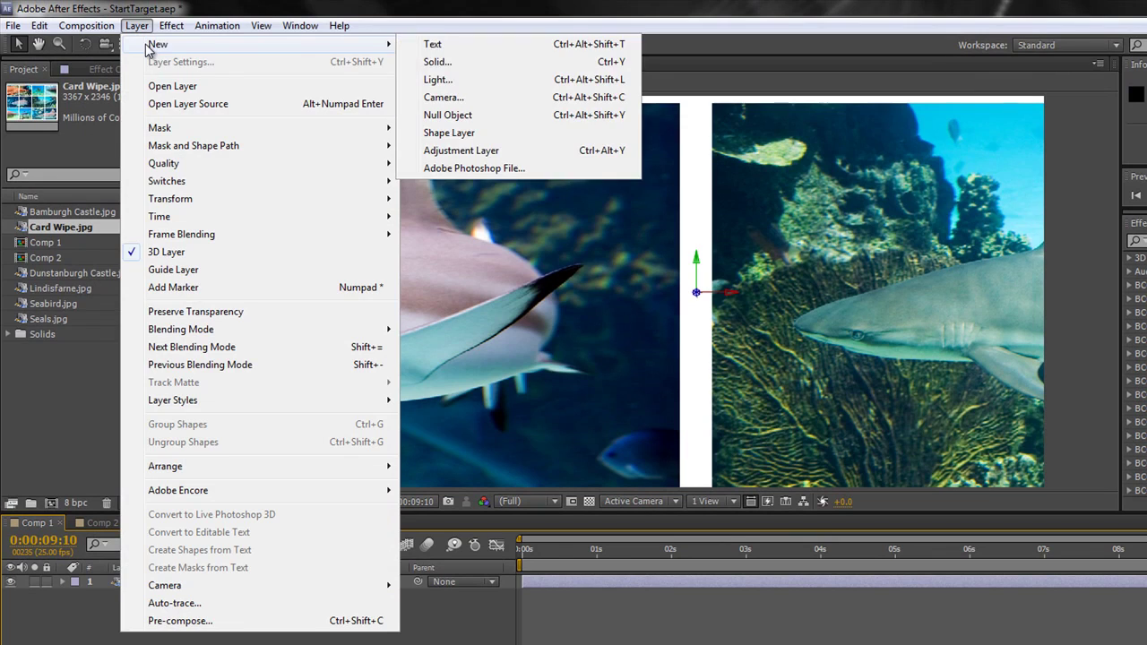
pyautogui.click(455, 116)
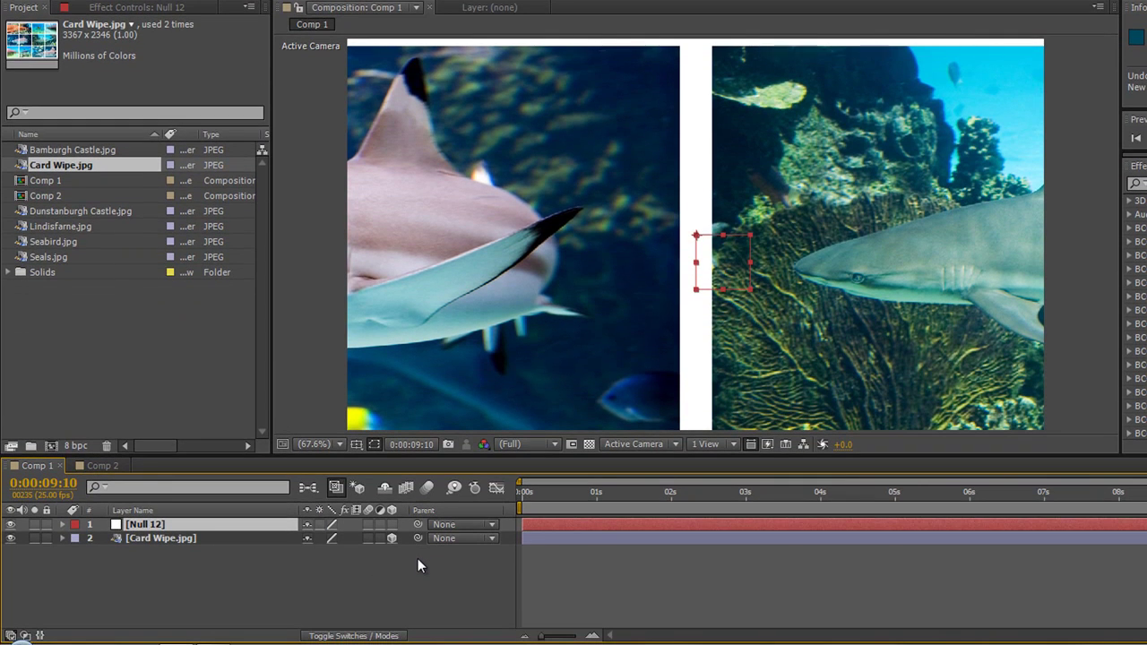
pyautogui.hotkey('ctrl', 'alt', 'shift', 'y')
pyautogui.hotkey('ctrl', 'alt', 'shift', 'y')
pyautogui.hotkey('ctrl', 'alt', 'shift', 'y')
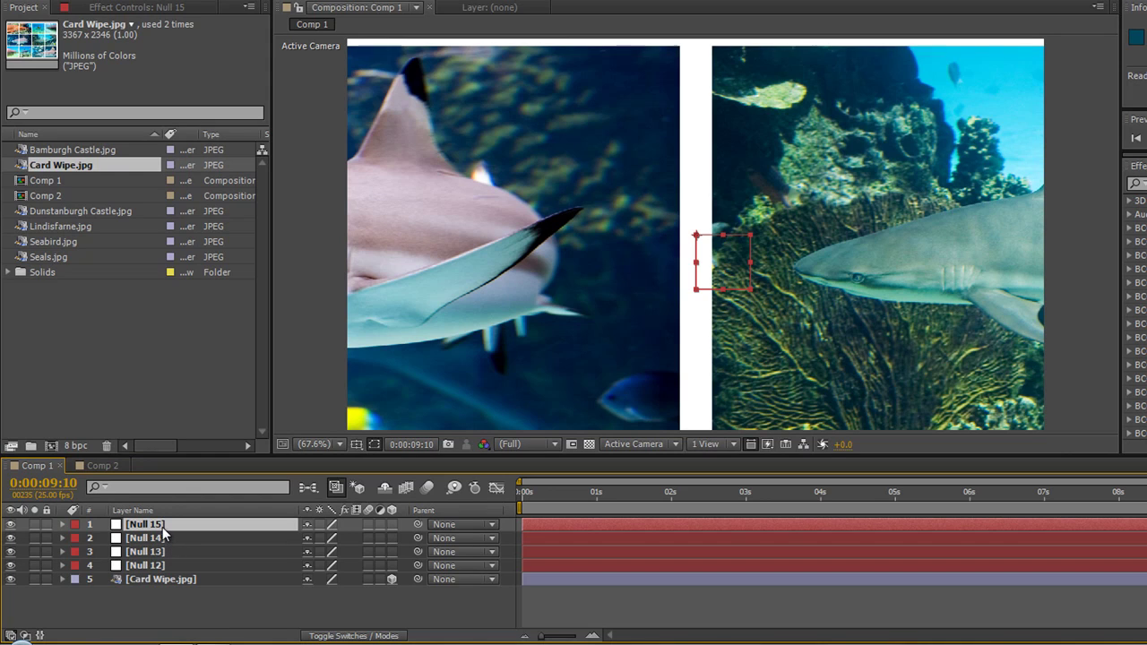
# - Rename the four null layers to 1, 2, 3 and 4 from top to bottom
pyautogui.press('Return')
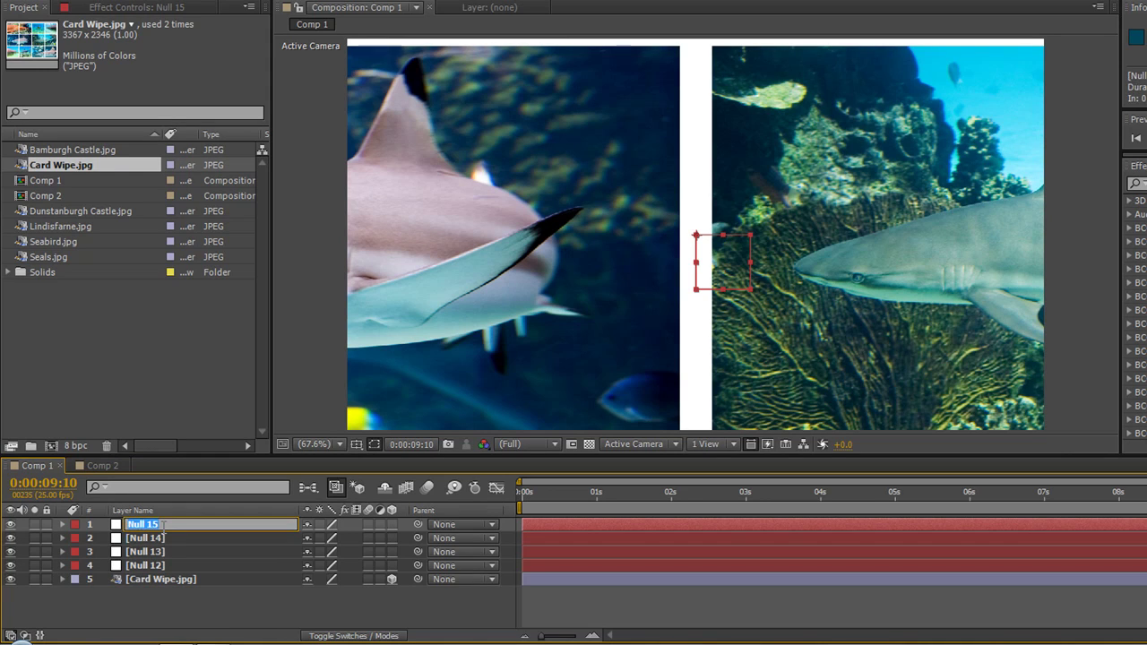
pyautogui.write('1')
pyautogui.press('Return')
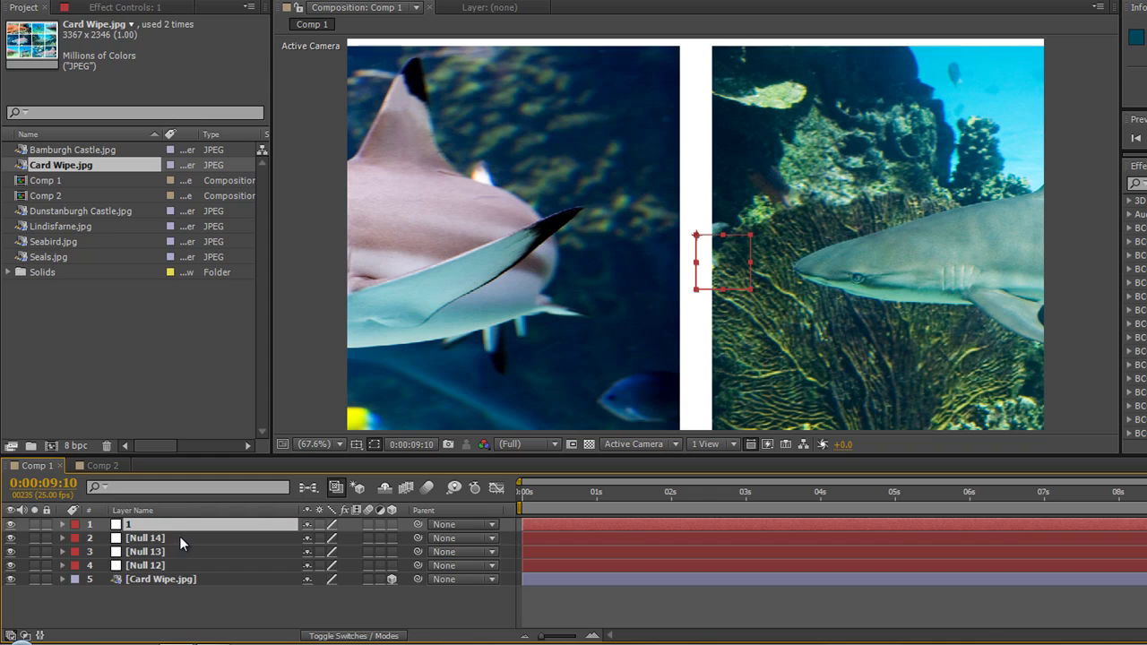
pyautogui.click(179, 538)
pyautogui.press('Return')
pyautogui.write('2')
pyautogui.press('Return')
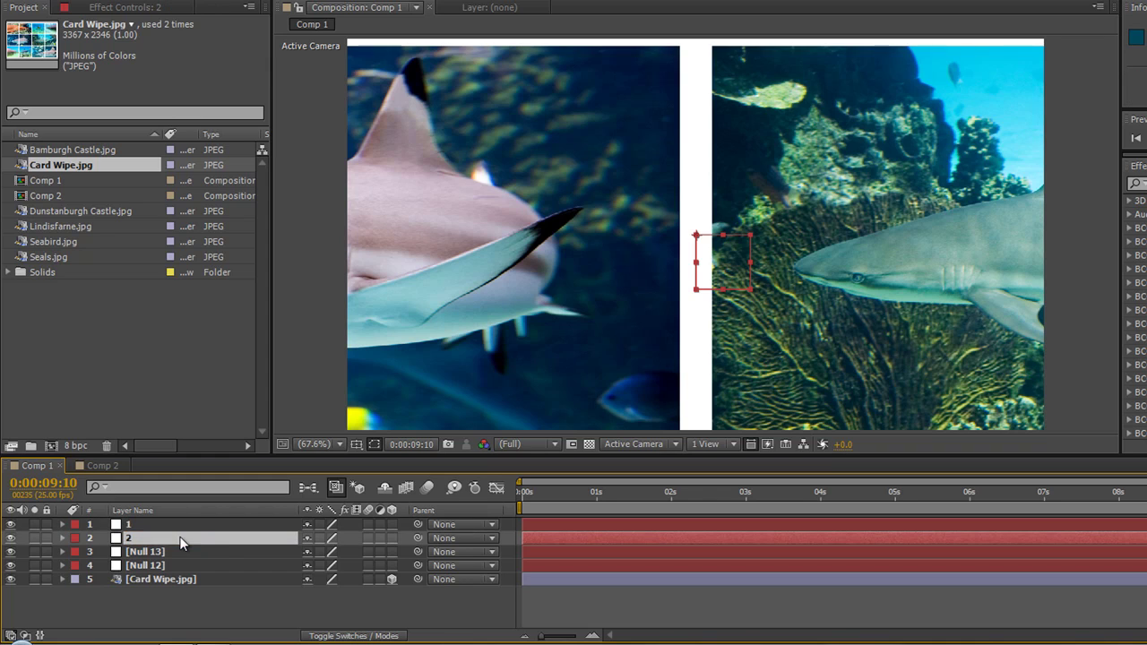
pyautogui.click(169, 553)
pyautogui.press('Return')
pyautogui.write('3')
pyautogui.press('Return')
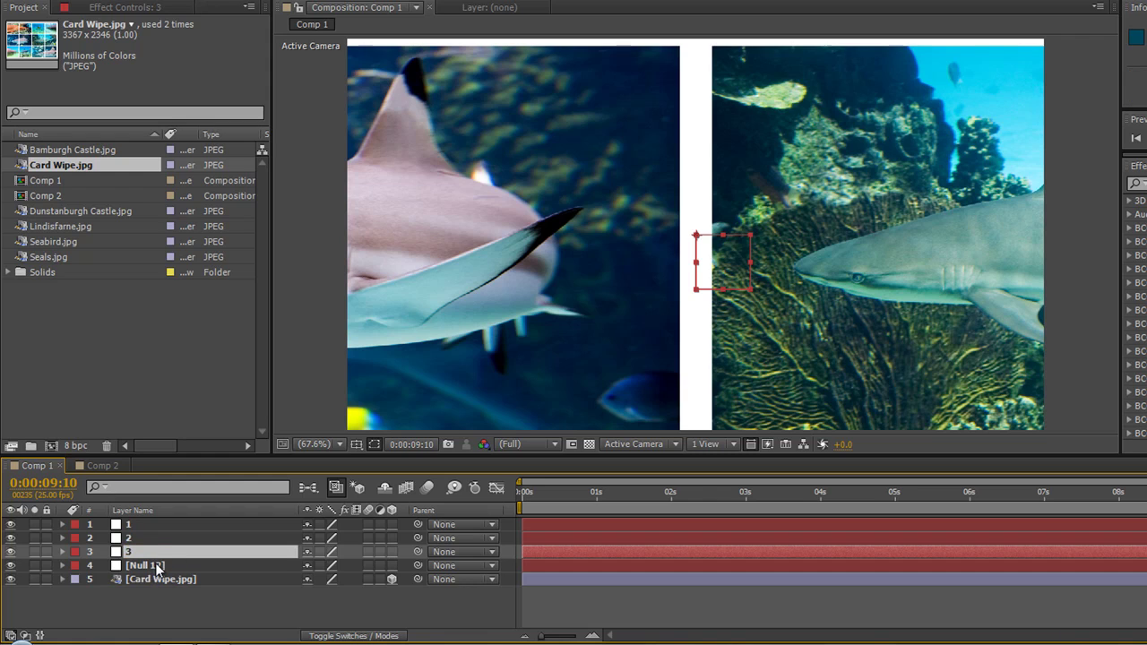
pyautogui.click(158, 568)
pyautogui.press('Return')
pyautogui.write('4')
pyautogui.press('Return')
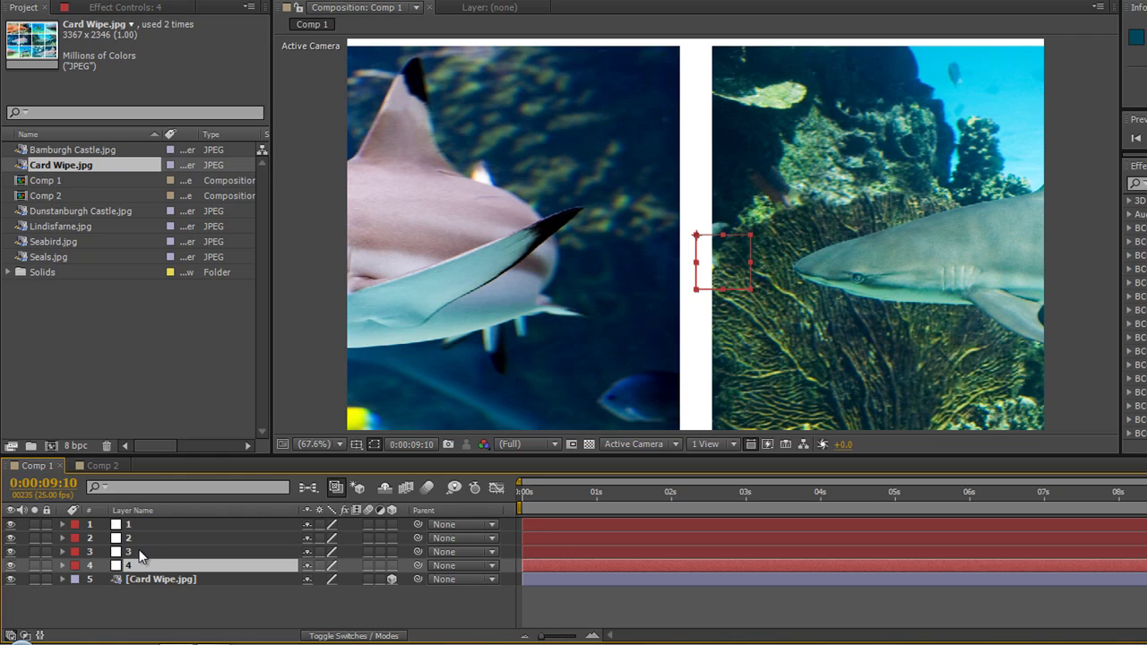
# - Make nulls 1–4 3D and frame all layers in Custom View 1
pyautogui.moveTo(391, 525); pyautogui.dragTo(392, 565)
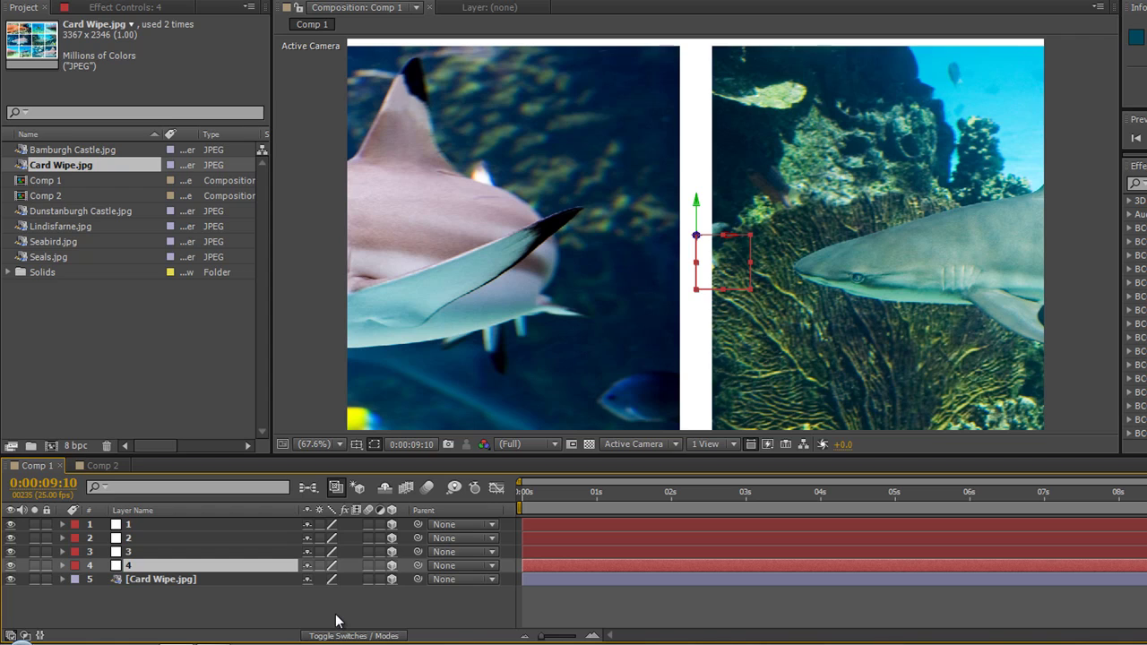
pyautogui.click(674, 443)
pyautogui.click(673, 391)
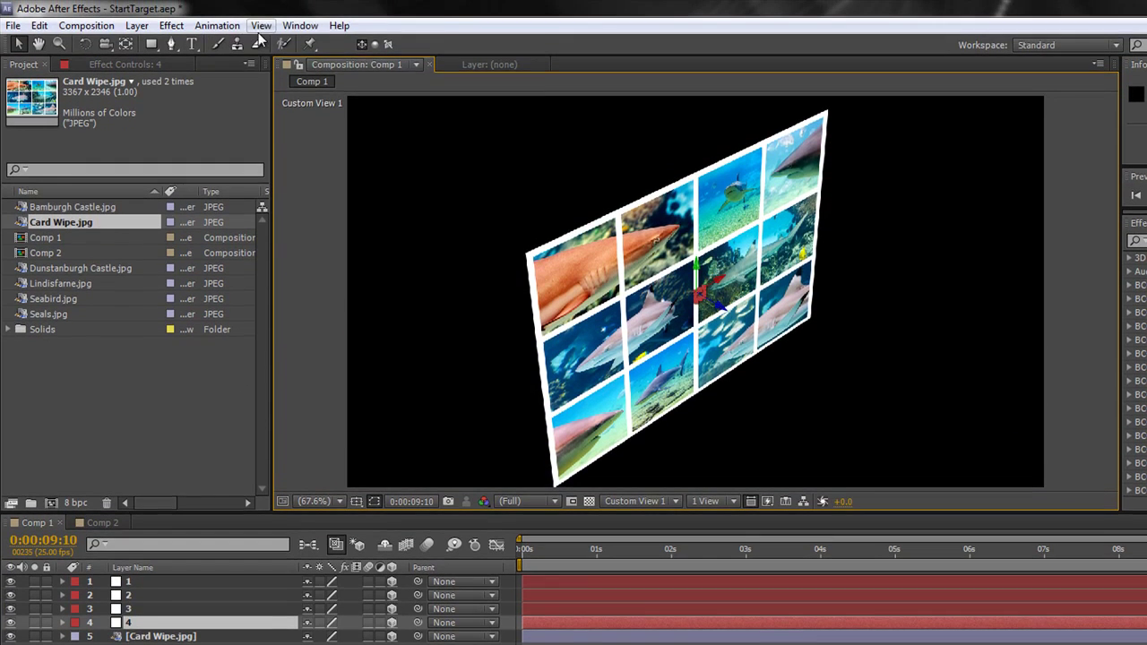
pyautogui.click(261, 27)
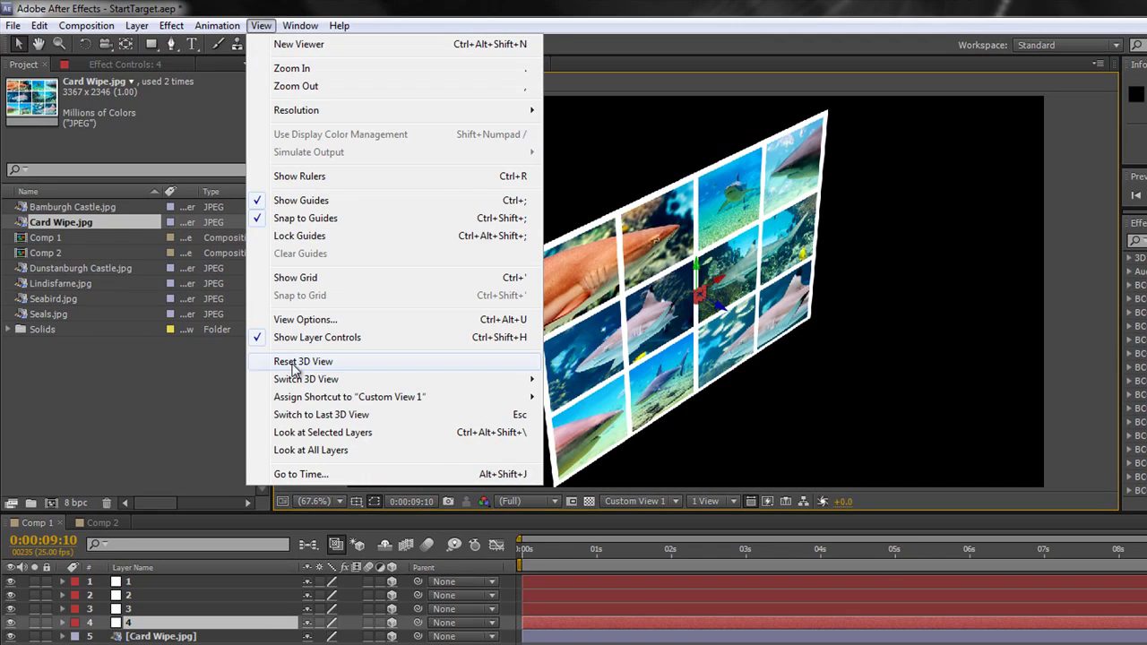
pyautogui.click(301, 450)
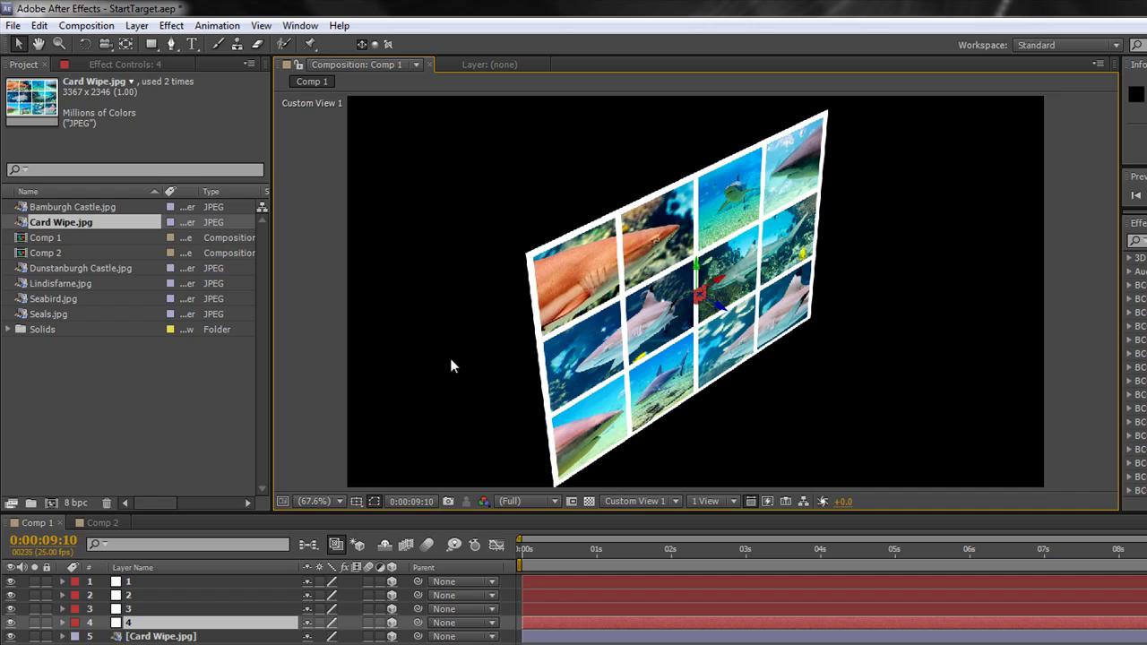
# - Reapply Custom View 1 and Look at All Layers to reframe the tilted photo wall
pyautogui.click(673, 501)
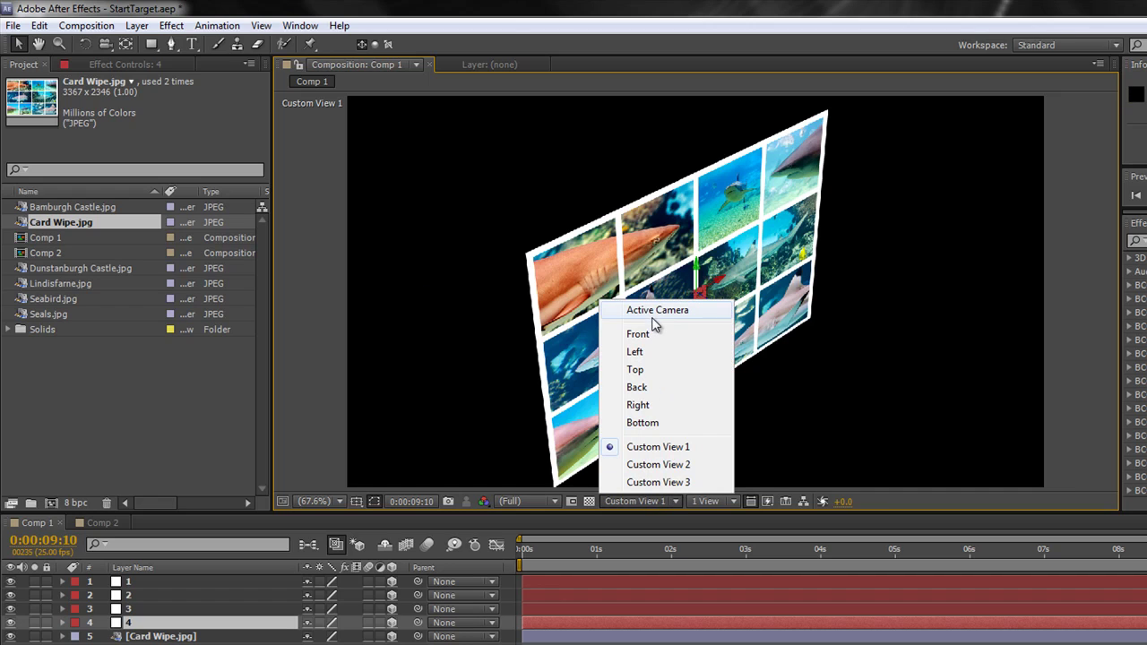
pyautogui.click(660, 456)
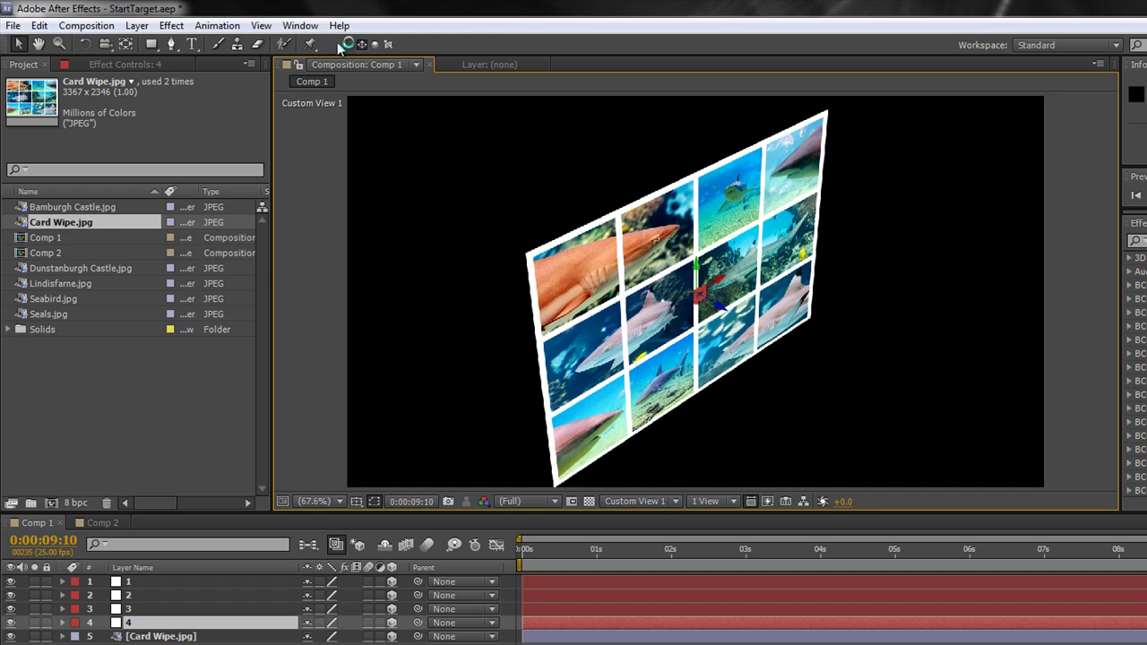
pyautogui.click(260, 25)
pyautogui.click(303, 452)
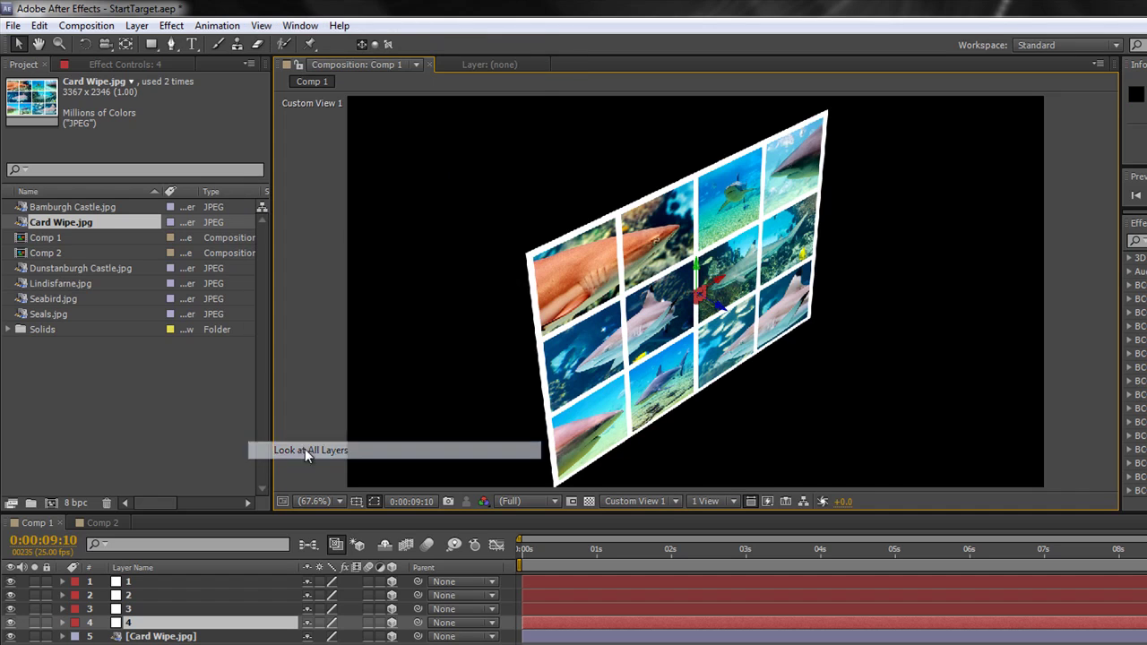
# - Move null 1 onto the middle row's left tile and null 2 onto a top-row tile
pyautogui.click(133, 583)
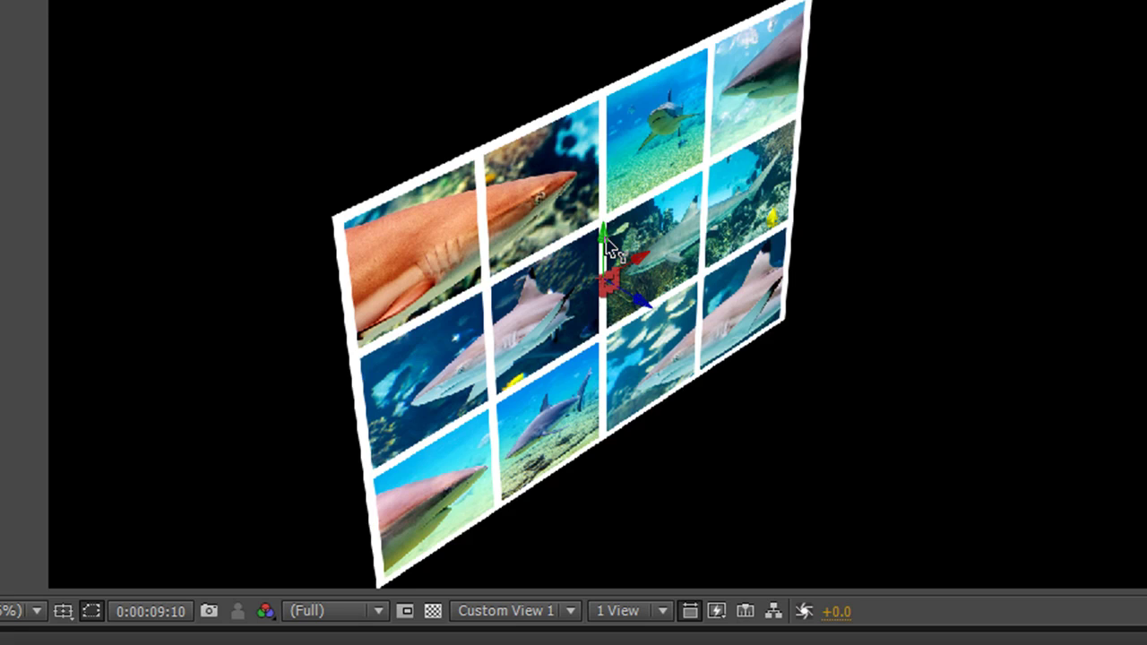
pyautogui.press('y')
pyautogui.moveTo(657, 258); pyautogui.dragTo(562, 311)
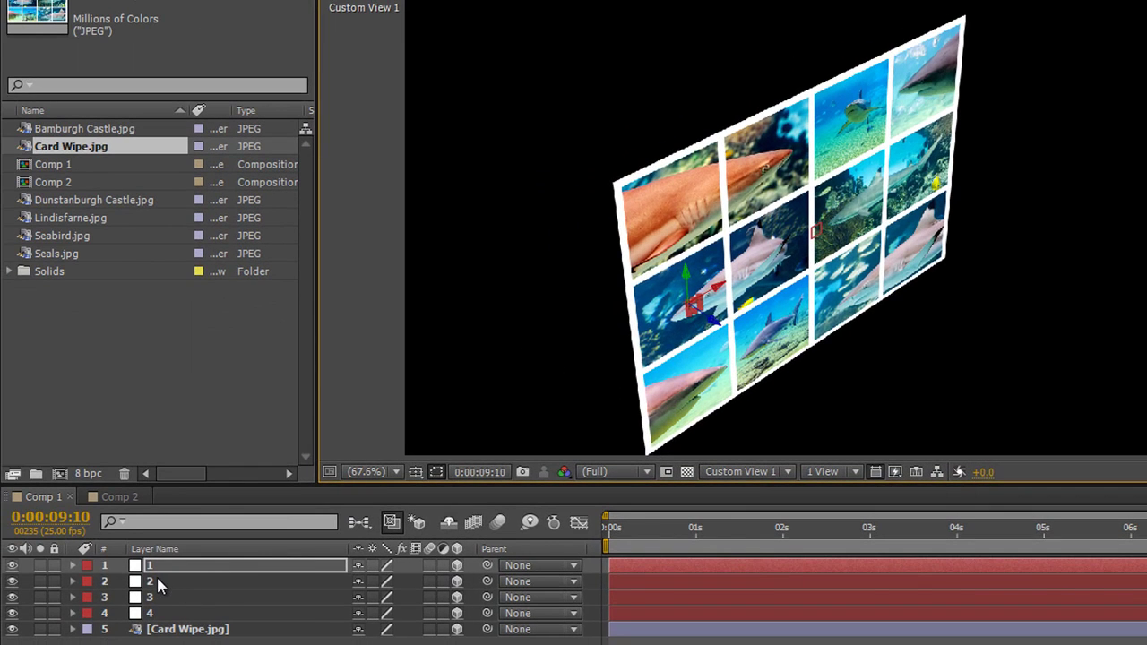
pyautogui.click(156, 581)
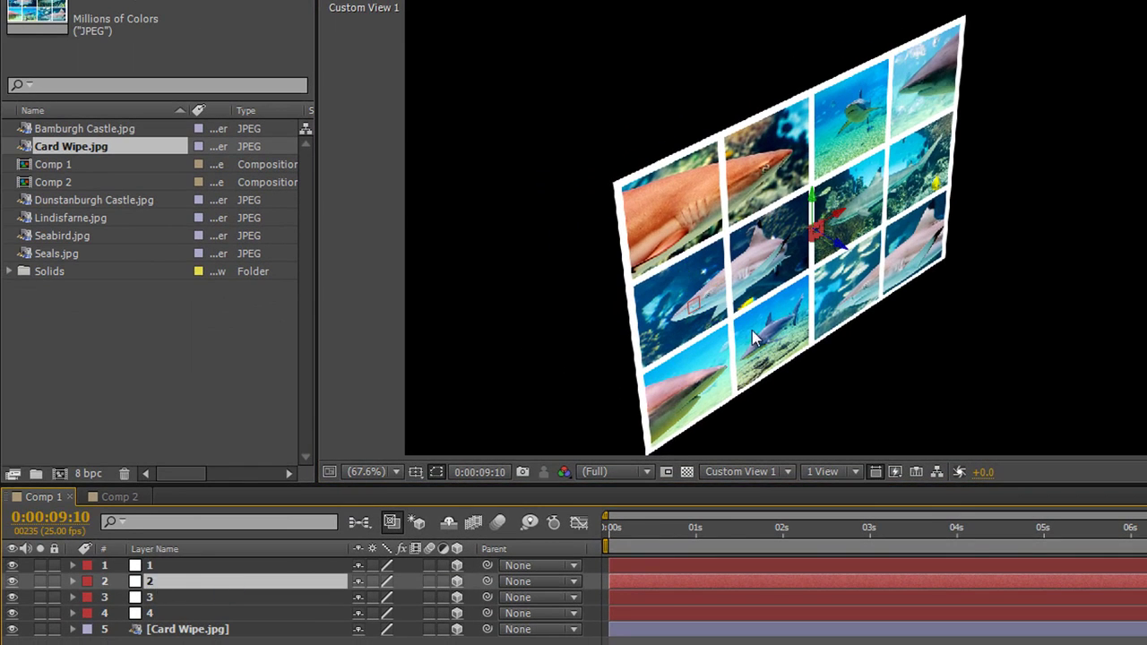
pyautogui.moveTo(854, 222); pyautogui.dragTo(901, 102)
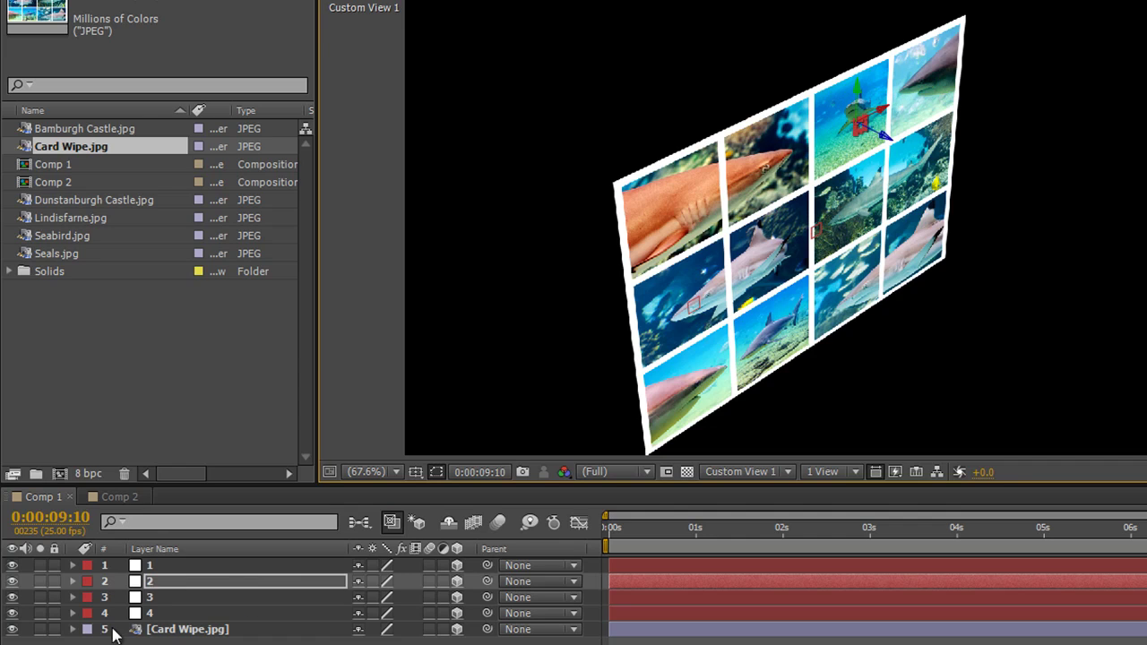
# - Place null 3 on a bottom-row tile and confirm layer 4's name
pyautogui.click(150, 598)
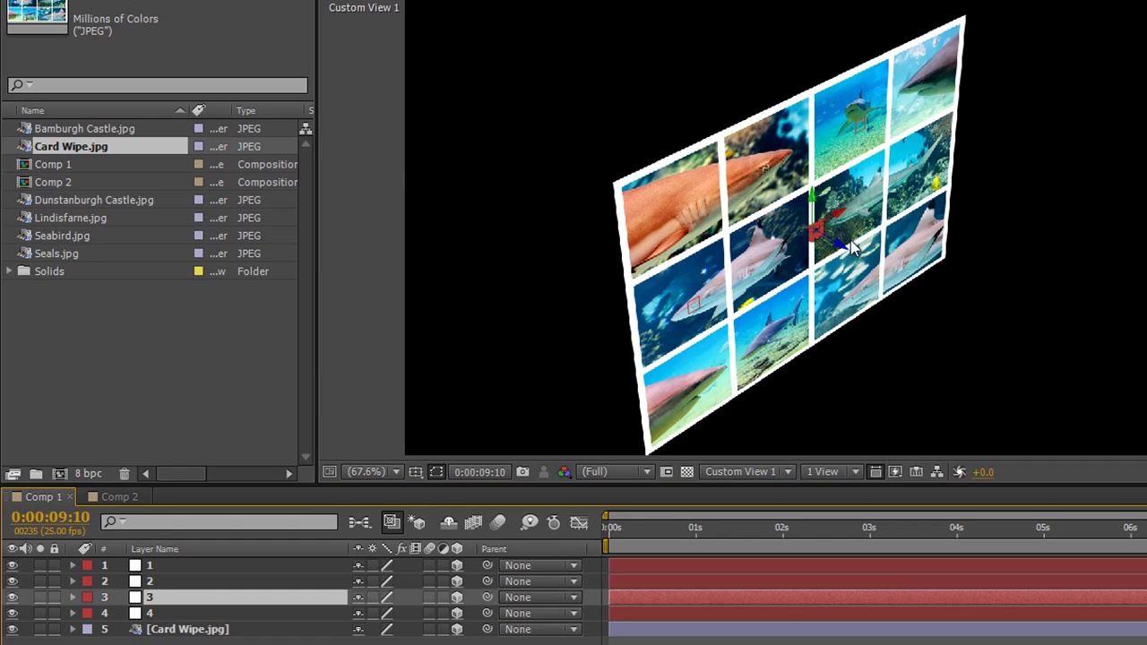
pyautogui.moveTo(831, 229); pyautogui.dragTo(834, 255)
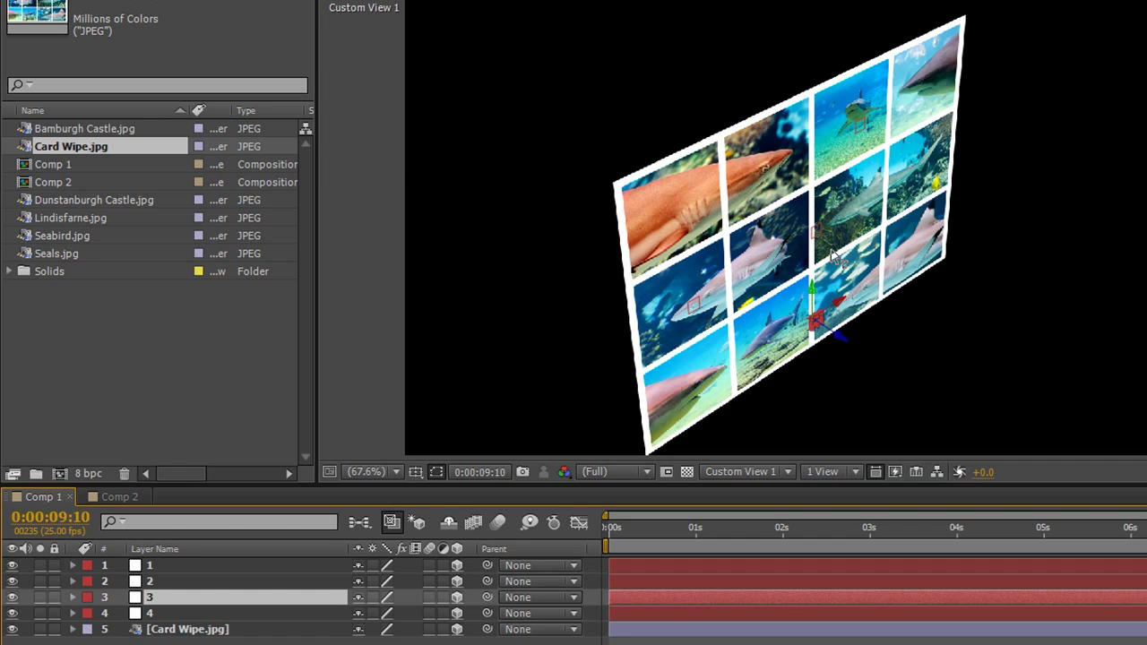
pyautogui.press('Return')
pyautogui.moveTo(840, 307); pyautogui.dragTo(865, 303)
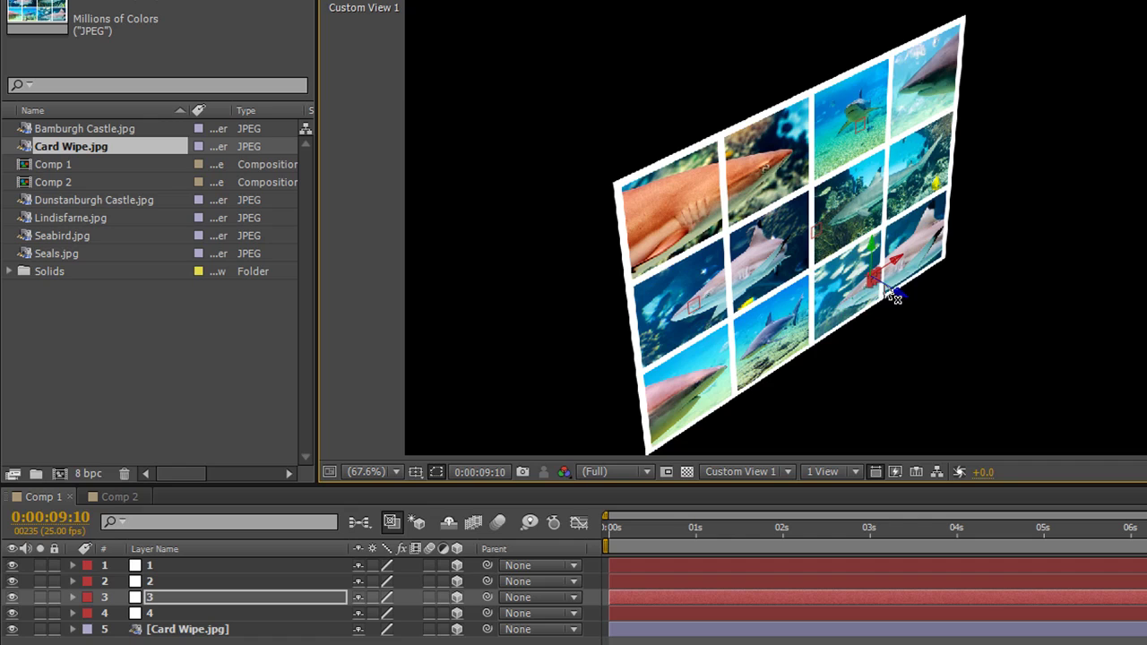
pyautogui.click(167, 614)
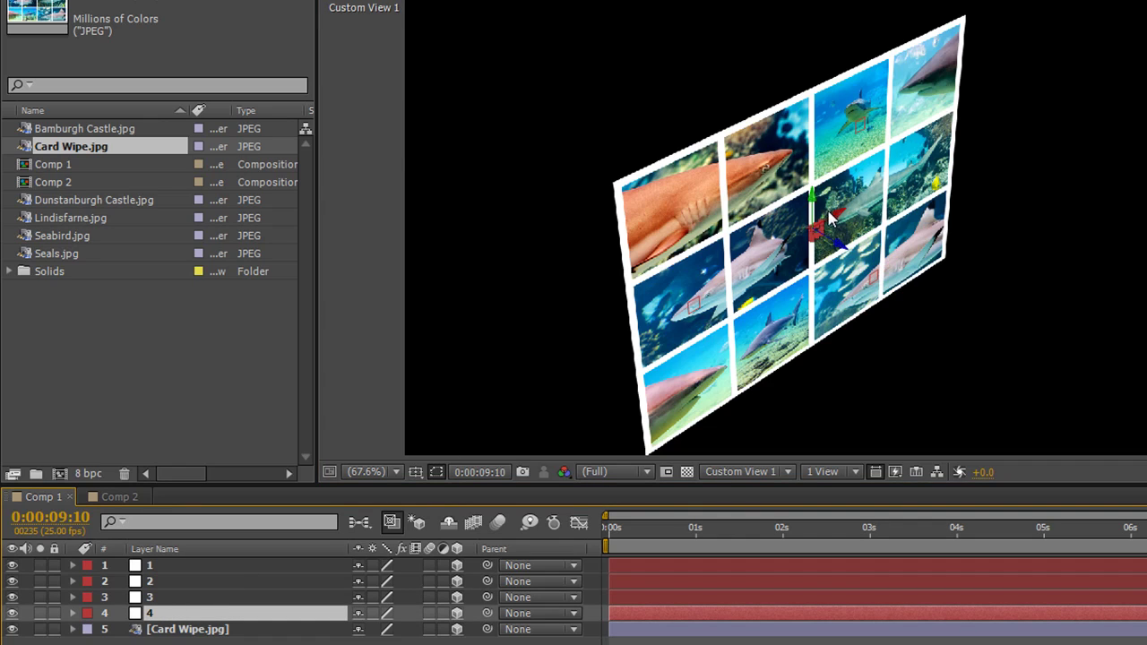
pyautogui.press('Return')
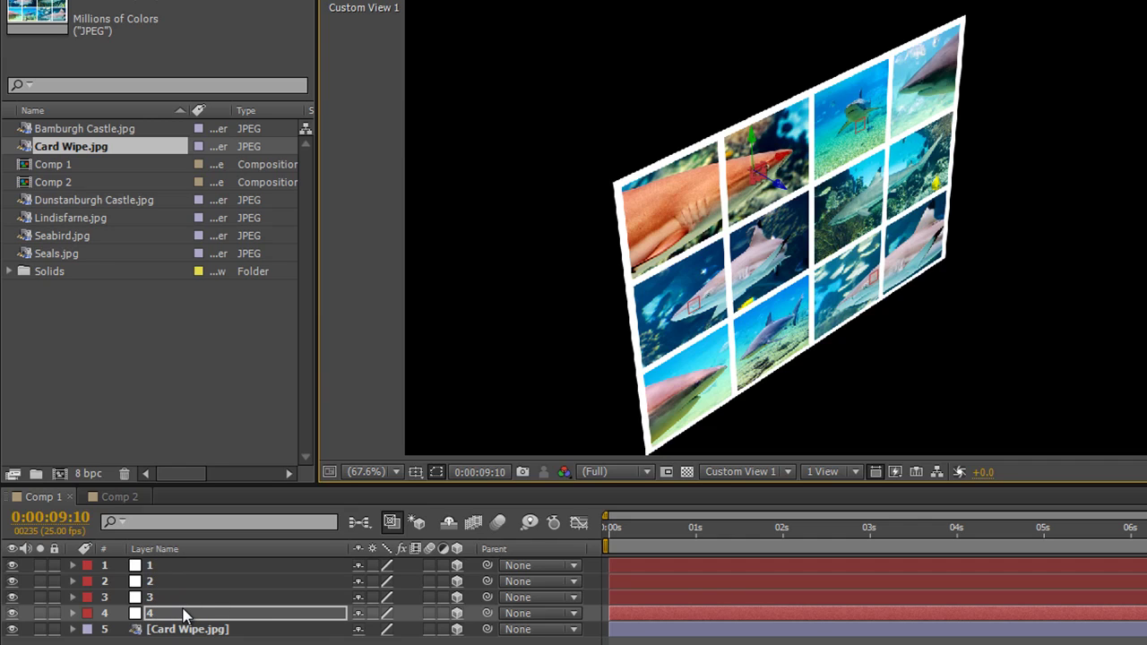
pyautogui.press('Return')
pyautogui.press('F2')
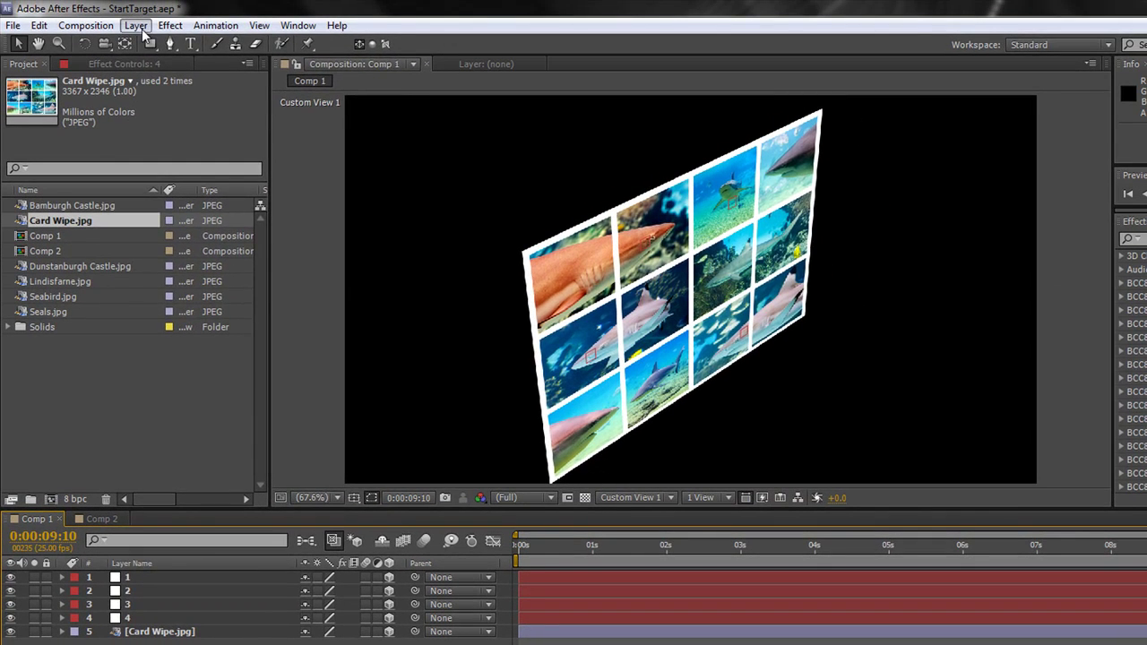
# - Add a new camera using the 35mm lens preset
pyautogui.click(158, 0)
pyautogui.moveTo(166, 43)
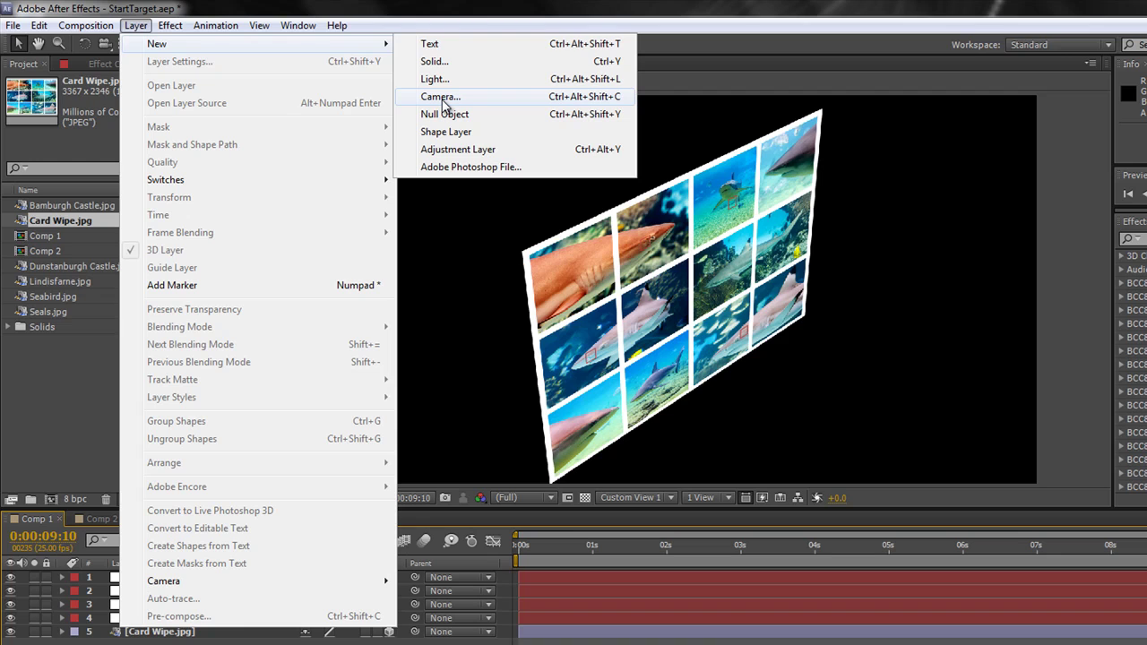
pyautogui.click(443, 99)
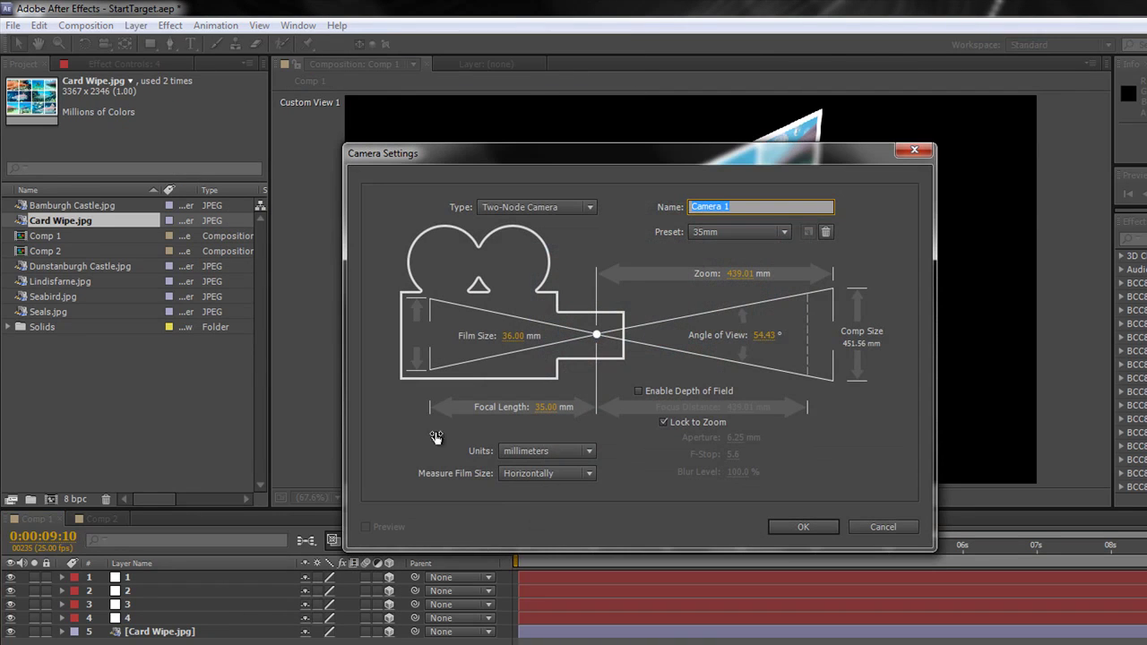
pyautogui.click(785, 232)
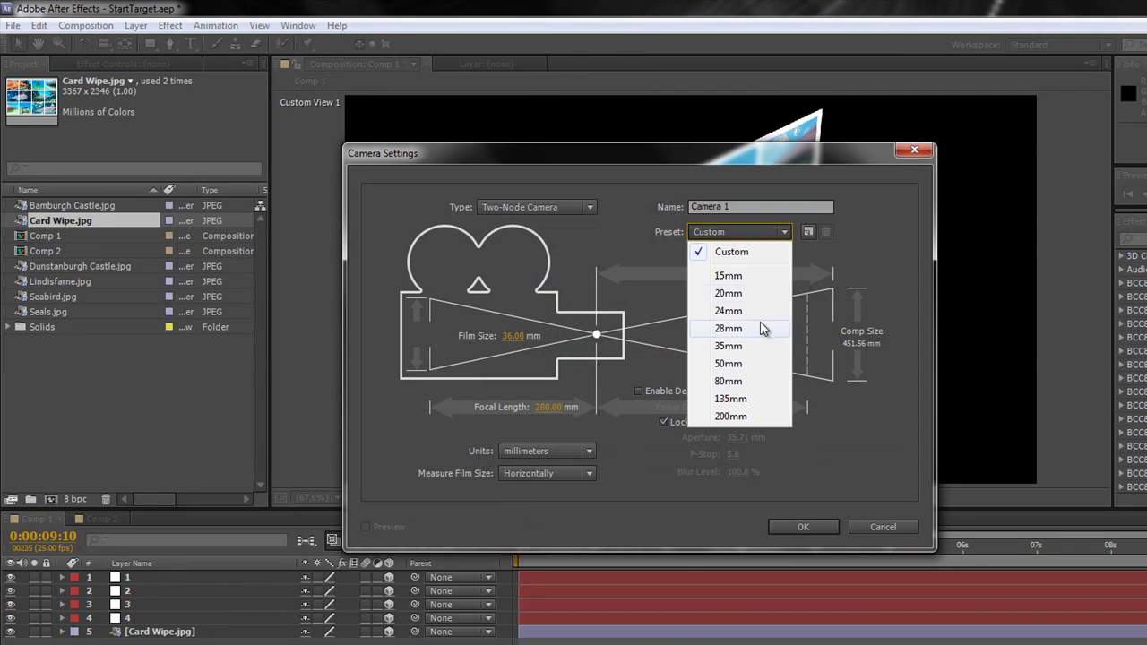
pyautogui.click(735, 346)
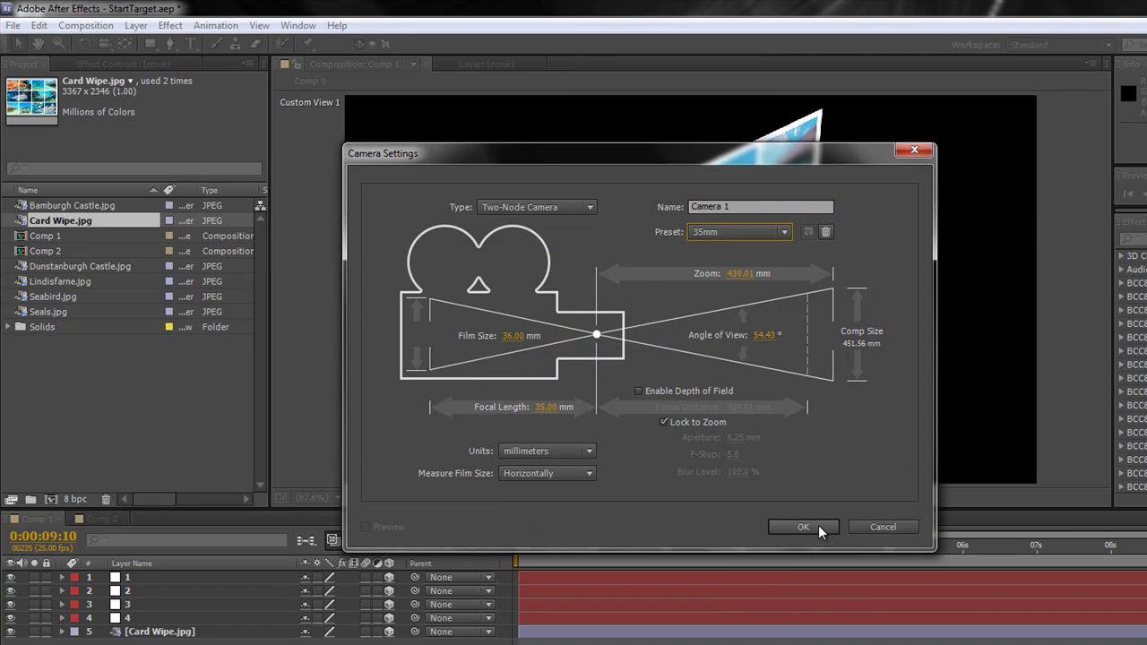
pyautogui.click(815, 527)
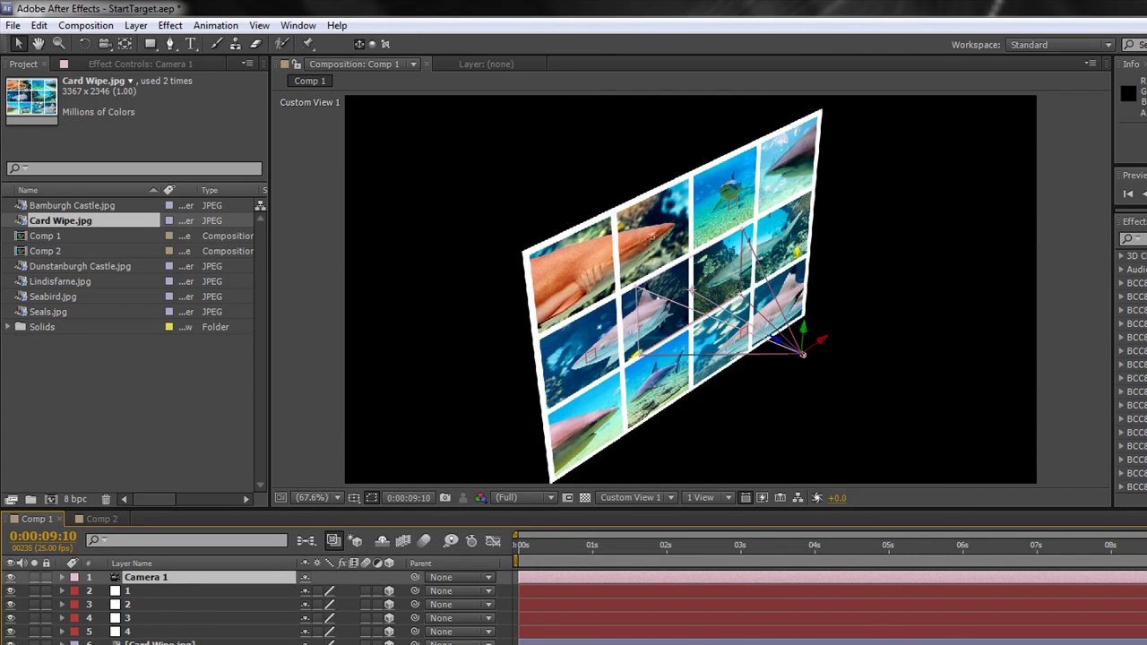
# - Try Camera > Create Orbit Null on Camera 1
pyautogui.rightClick(166, 575)
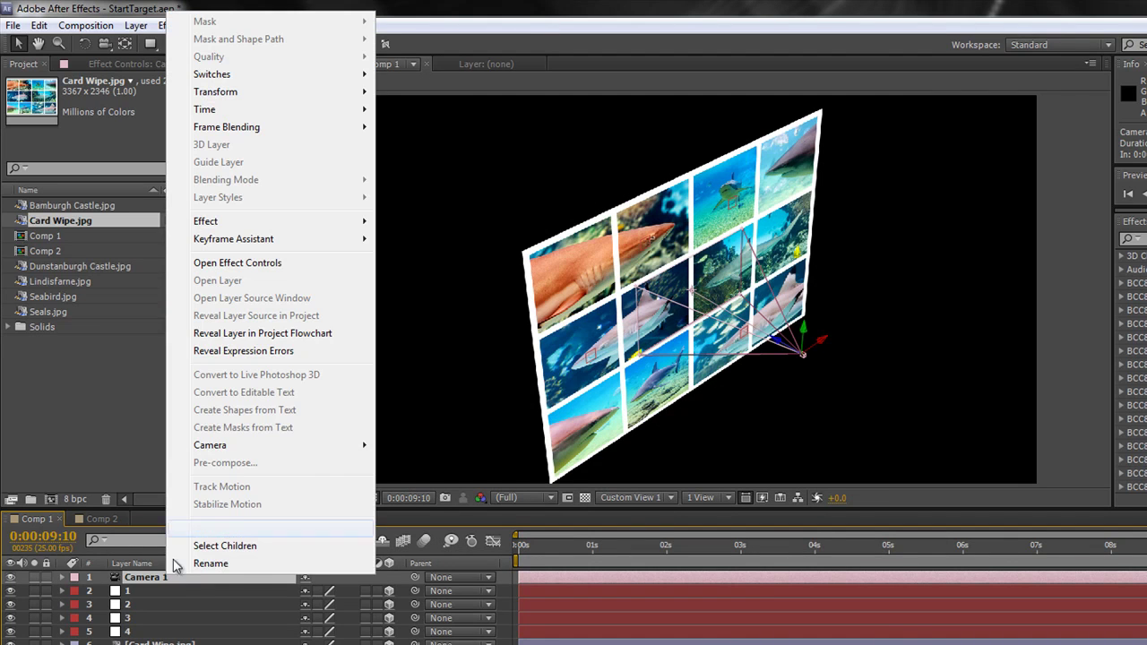
pyautogui.moveTo(234, 447)
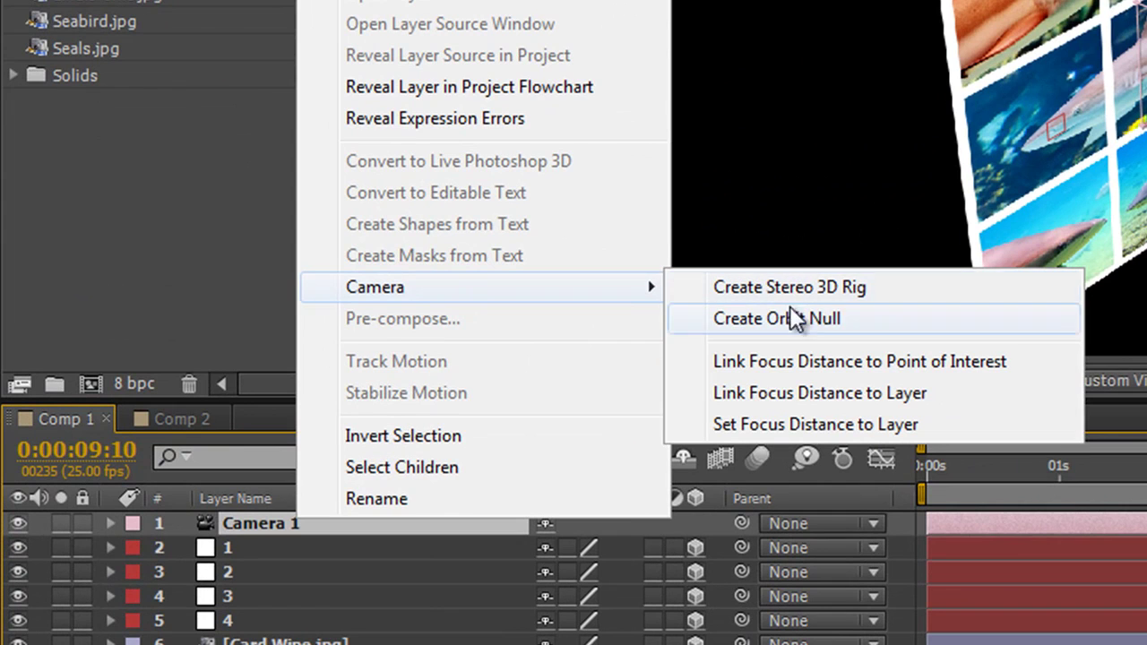
pyautogui.click(792, 325)
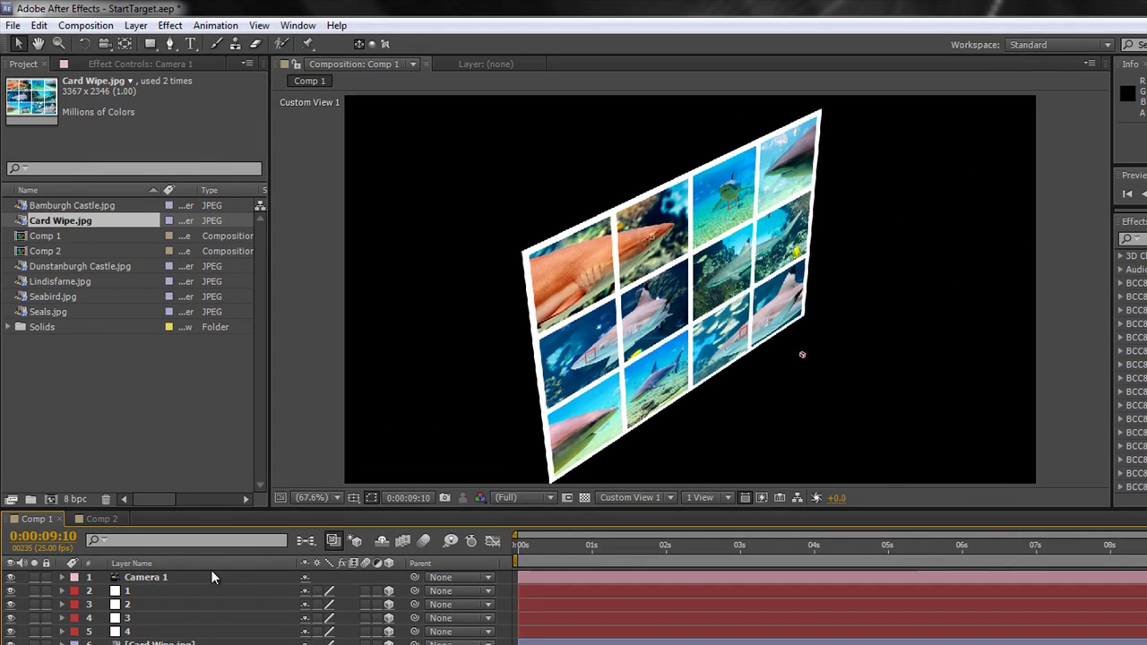
# - Add a 3D null, parent Camera 1 to it, and begin naming it 'Cam'
pyautogui.click(139, 26)
pyautogui.moveTo(157, 45)
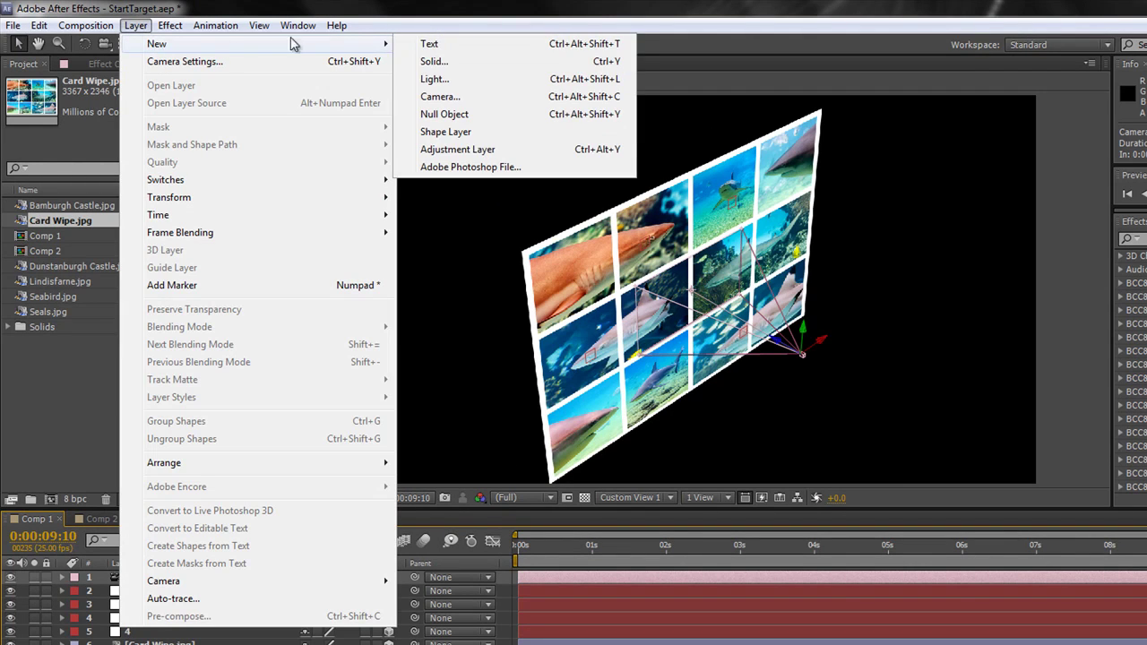
pyautogui.click(444, 116)
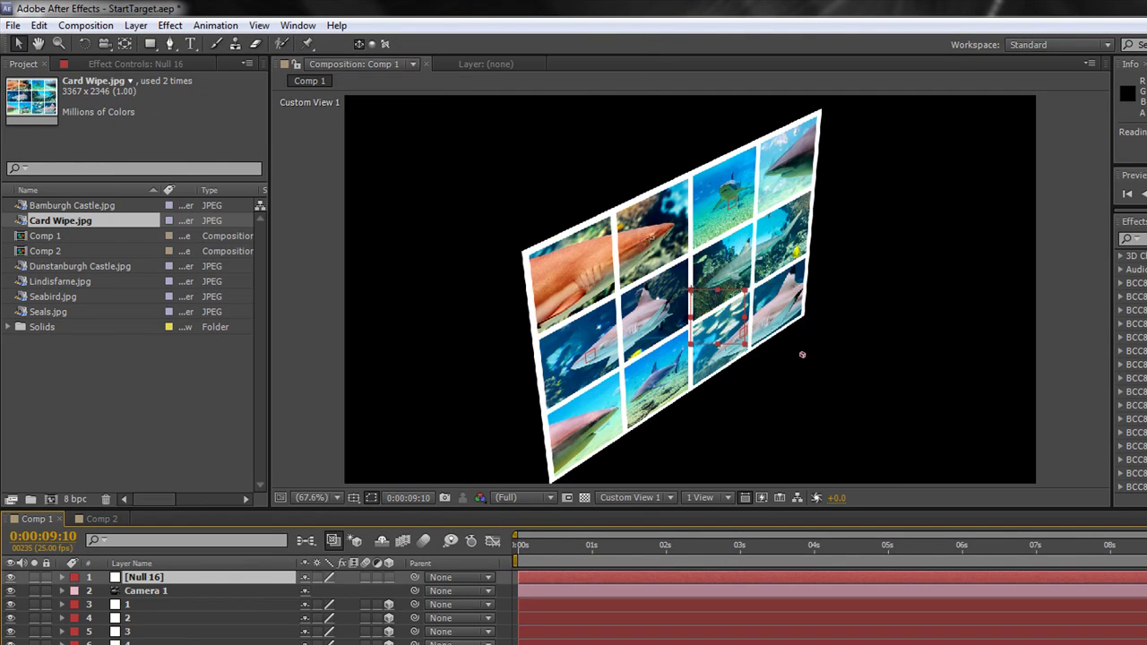
pyautogui.click(389, 577)
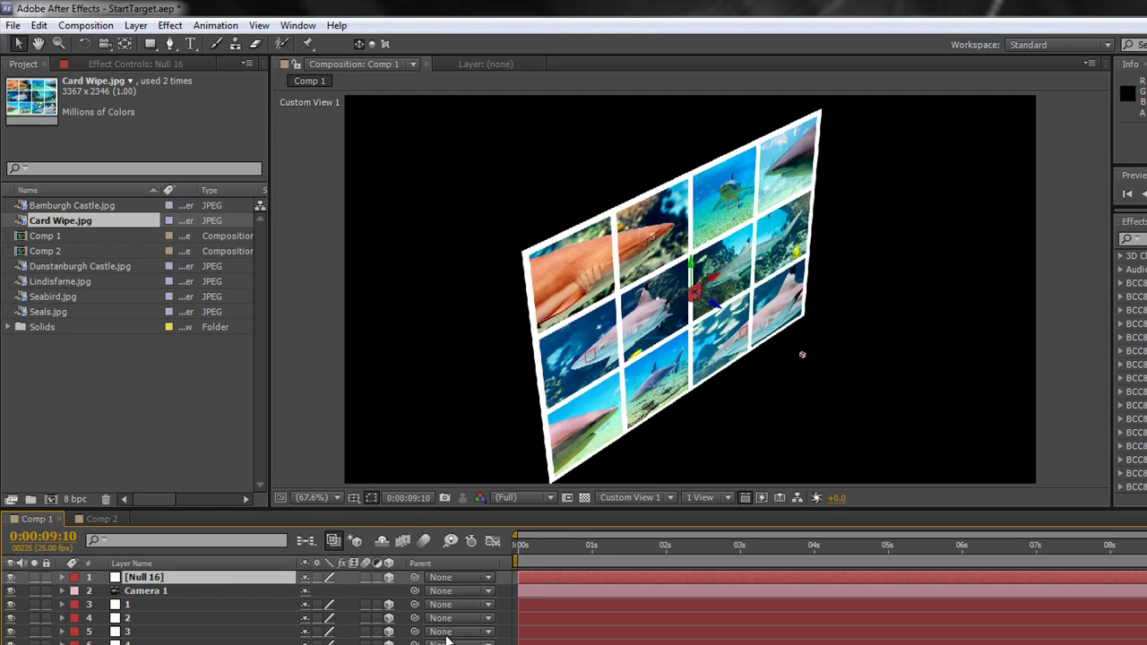
pyautogui.moveTo(414, 591); pyautogui.dragTo(162, 581)
pyautogui.press('Return')
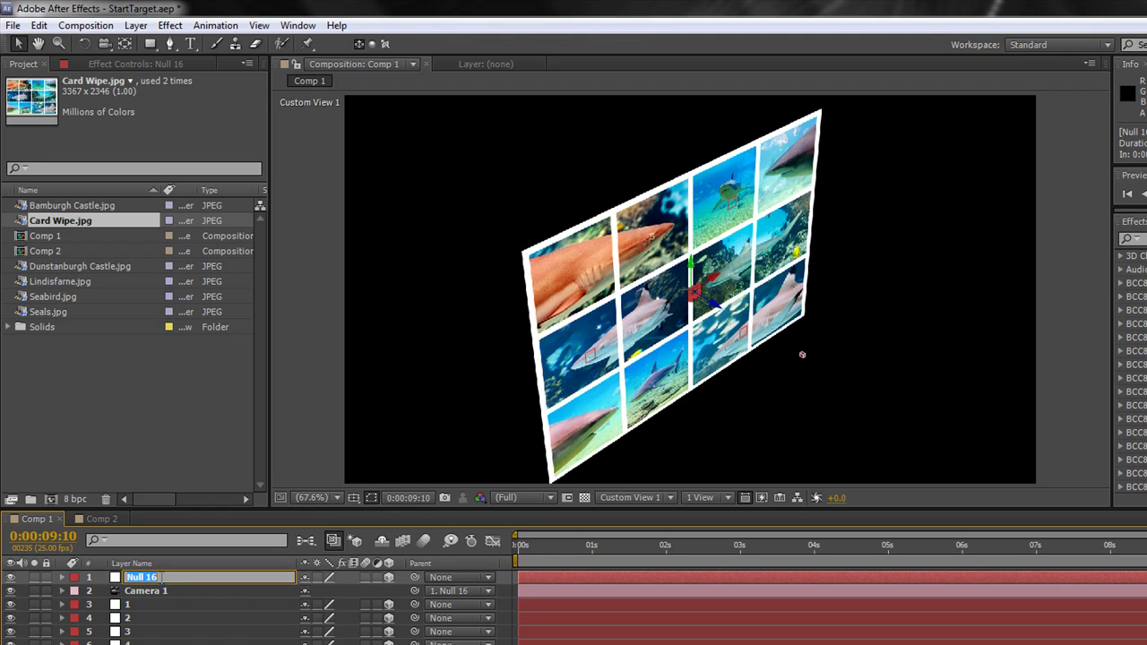
pyautogui.write('Cam Control')
# - Confirm the name Cam Control, enlarge the timeline, and select Cam Control plus layers 1–4
pyautogui.press('Return')
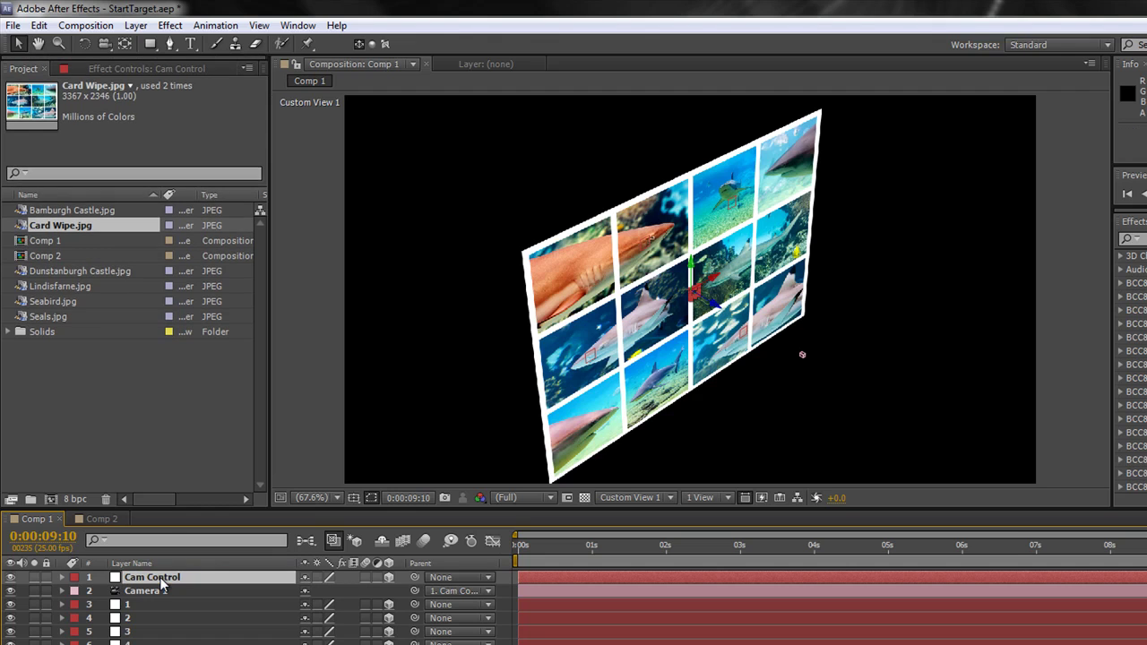
pyautogui.moveTo(178, 509); pyautogui.dragTo(193, 364)
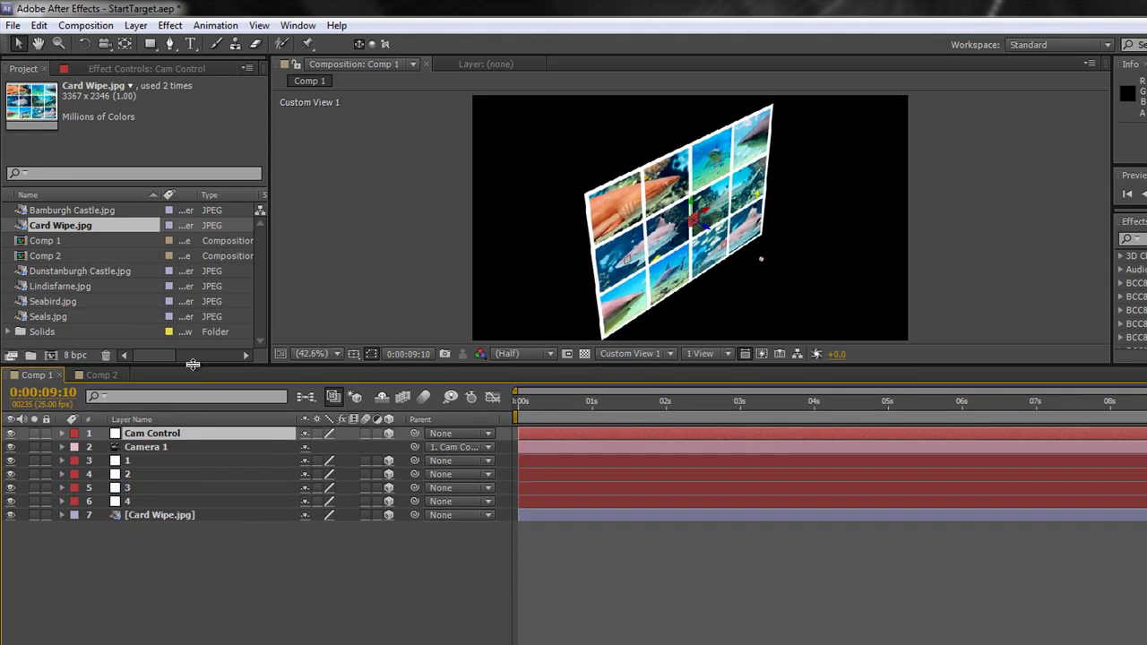
pyautogui.click(150, 434)
pyautogui.keyDown('ctrl'); pyautogui.click(132, 460); pyautogui.keyUp('ctrl')
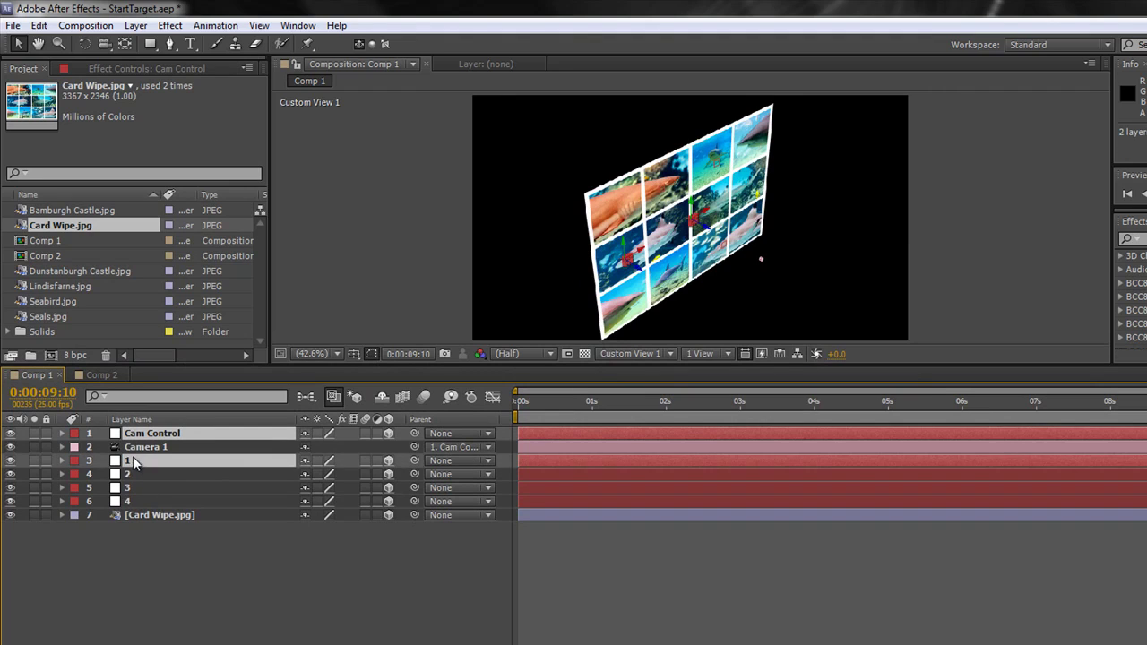
pyautogui.keyDown('ctrl'); pyautogui.click(134, 471); pyautogui.keyUp('ctrl')
pyautogui.keyDown('ctrl'); pyautogui.click(134, 486); pyautogui.keyUp('ctrl')
pyautogui.keyDown('ctrl'); pyautogui.click(132, 493); pyautogui.keyUp('ctrl')
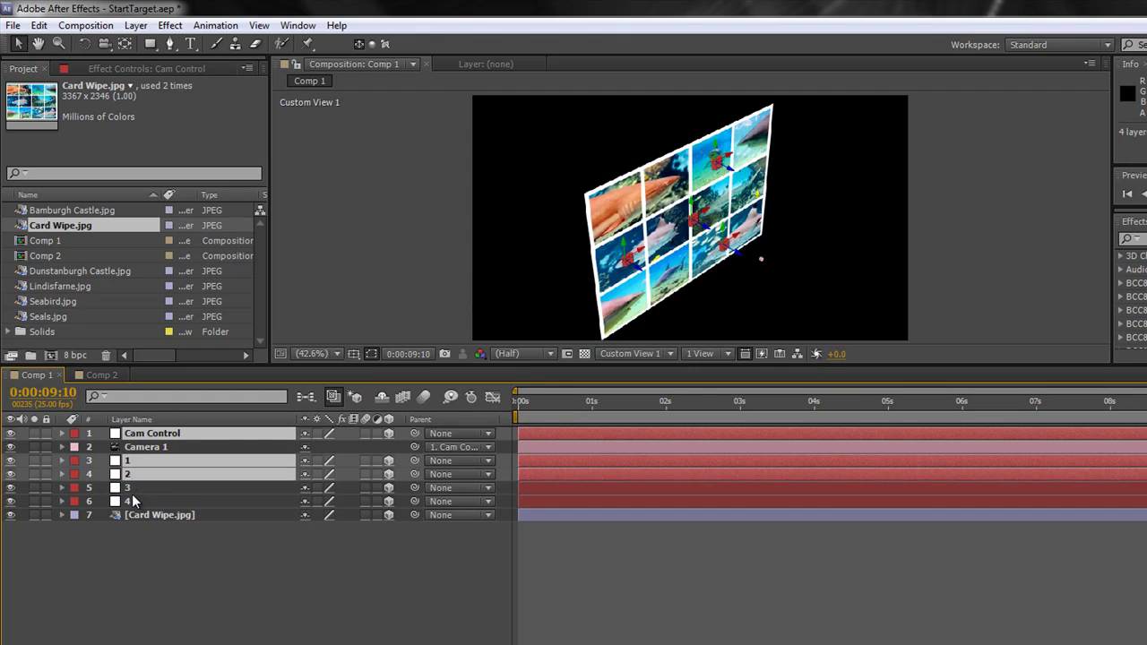
pyautogui.keyDown('ctrl'); pyautogui.click(132, 491); pyautogui.keyUp('ctrl')
pyautogui.keyDown('ctrl'); pyautogui.click(133, 500); pyautogui.keyUp('ctrl')
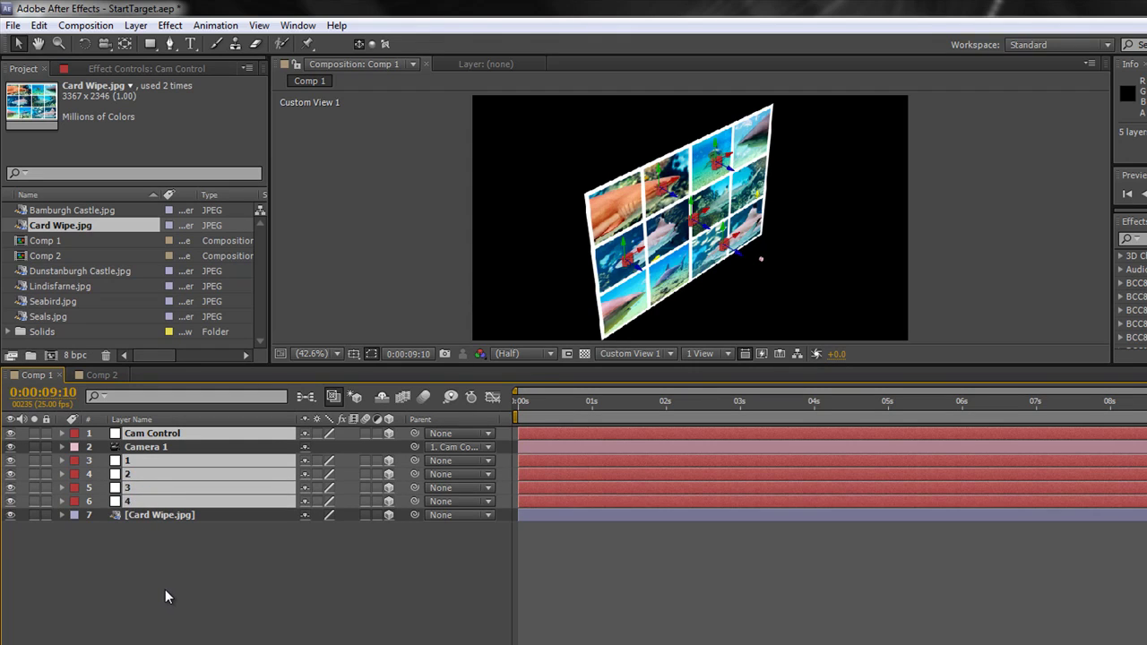
# - Show only the Position property of the selected layers at the start of the timeline
pyautogui.press('p')
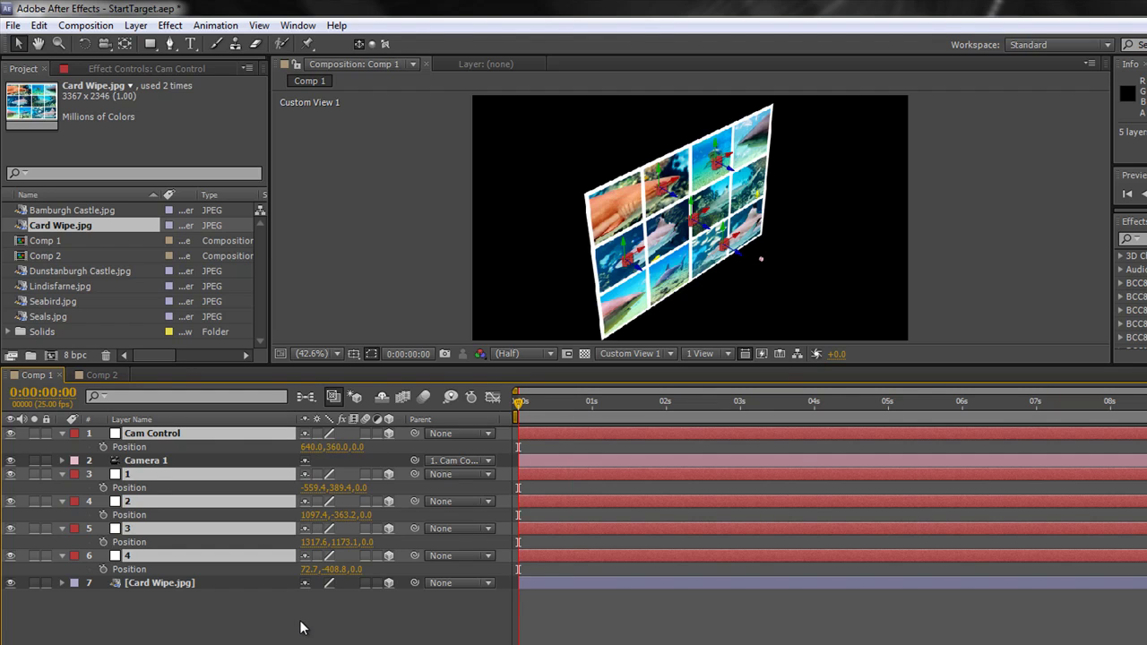
pyautogui.press('Home')
pyautogui.hotkey('alt', 'shift', 'p')
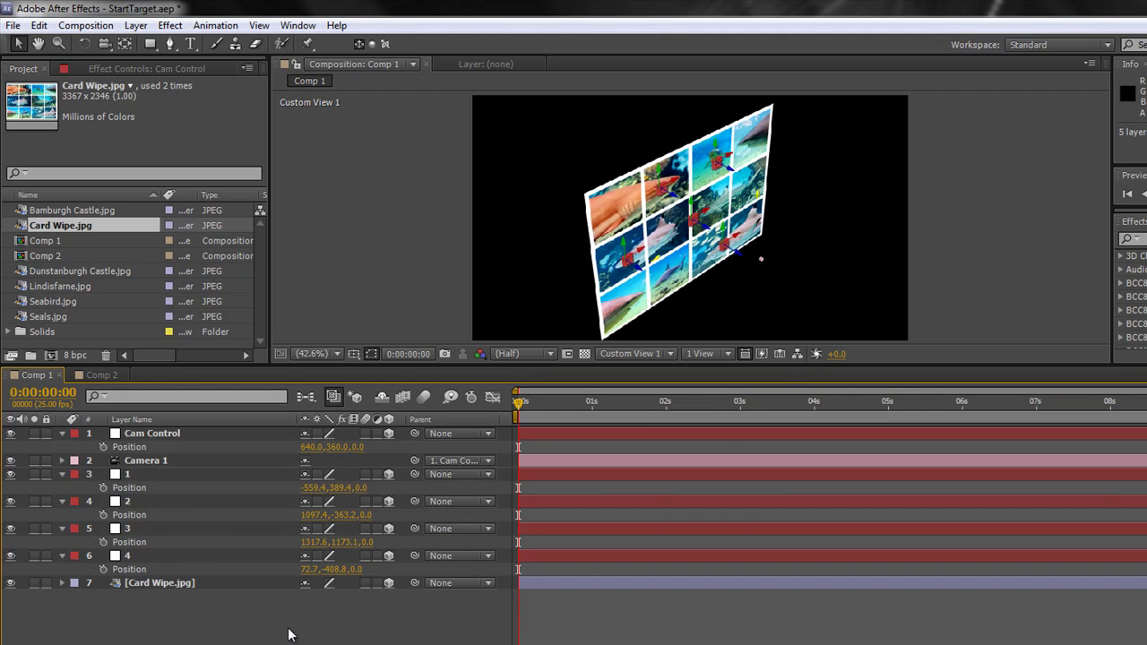
# - Copy layer 1's Position onto Cam Control, giving it -559.4,389.4,0.0
pyautogui.click(289, 636)
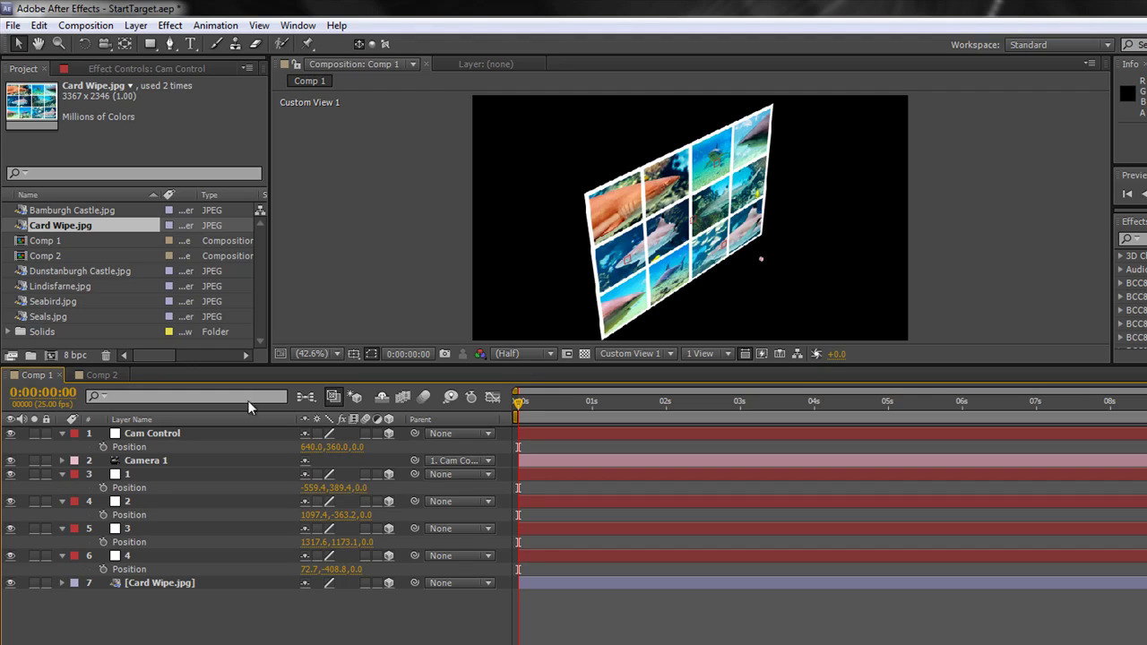
pyautogui.click(127, 475)
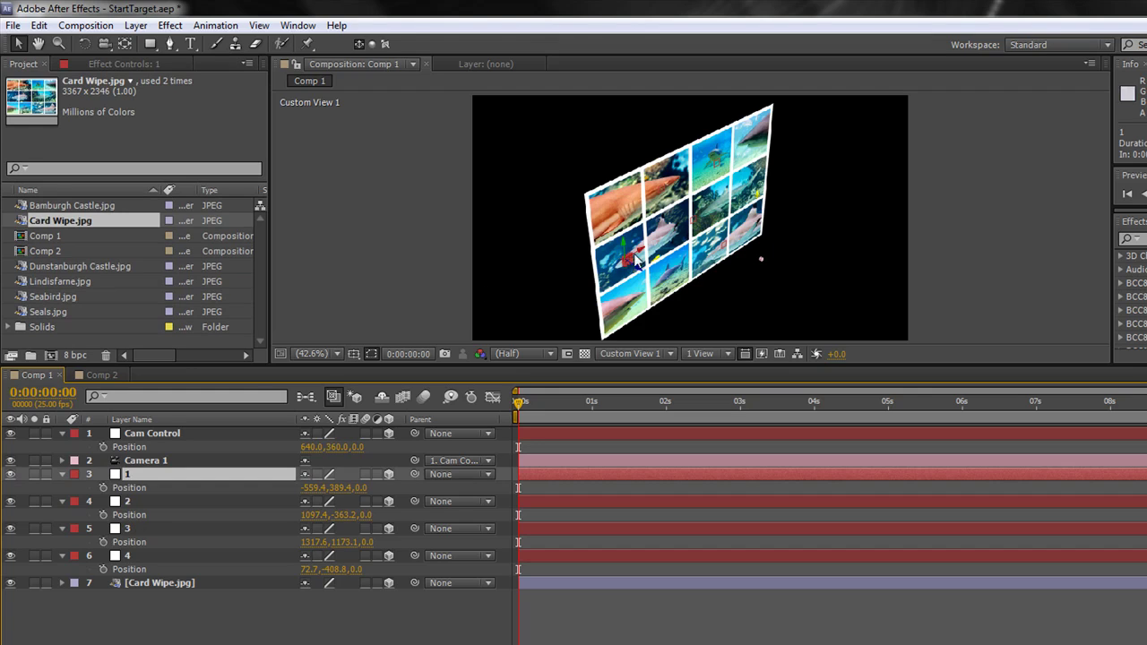
pyautogui.click(139, 489)
pyautogui.hotkey('ctrl', 'c')
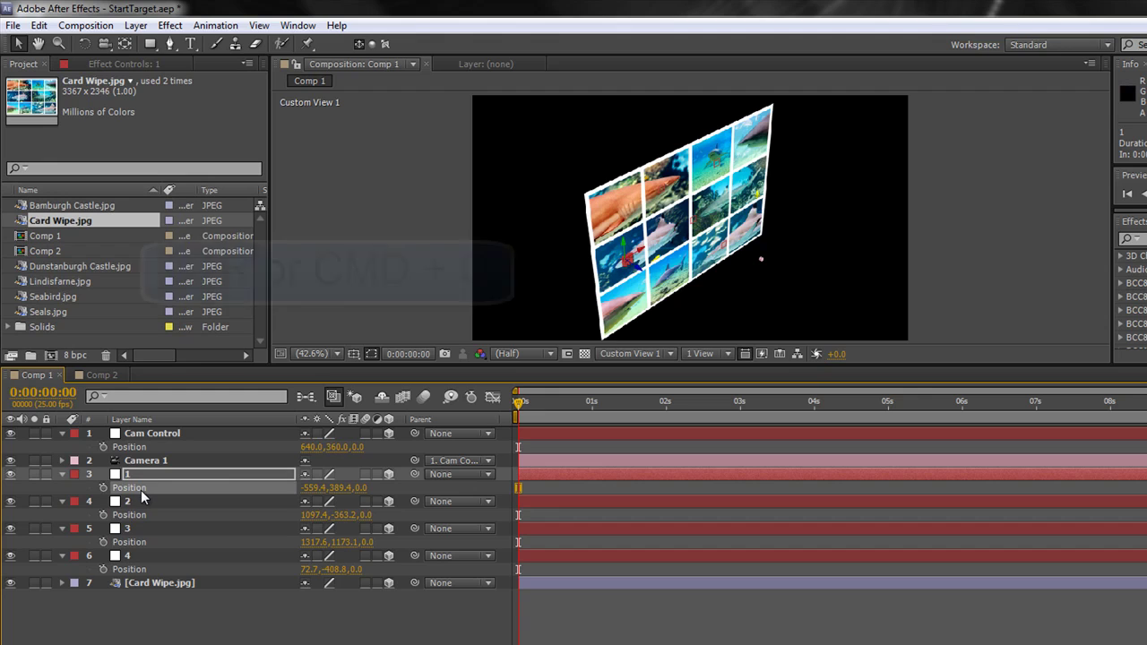
pyautogui.click(149, 434)
pyautogui.hotkey('ctrl', 'v')
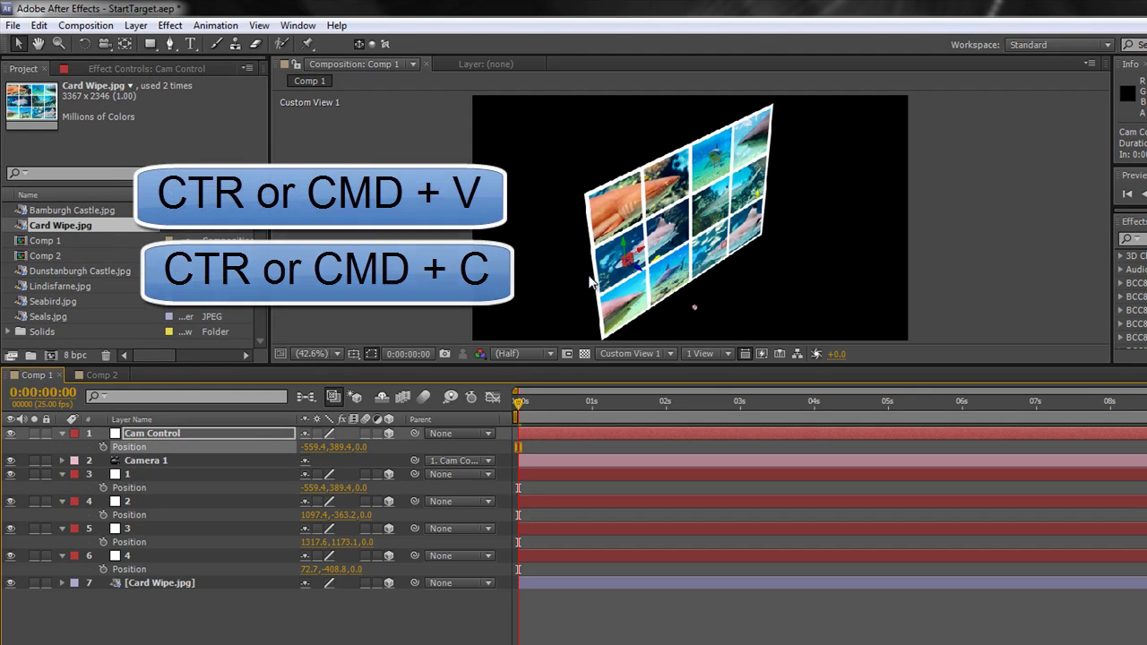
pyautogui.click(143, 462)
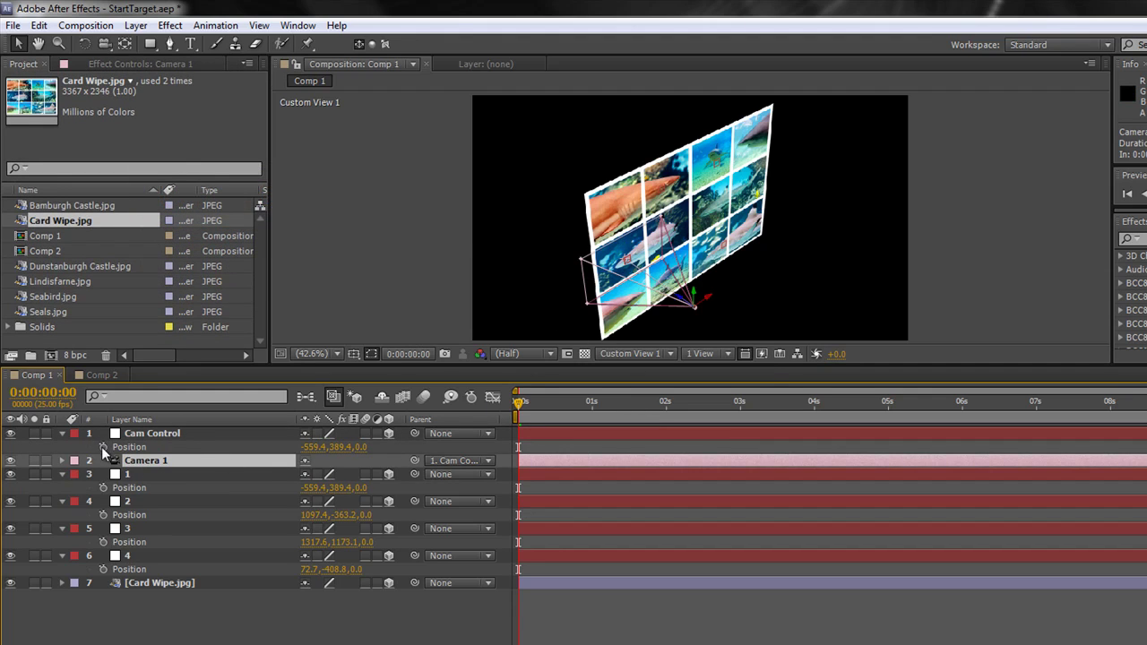
# - Paste tile 1's position as a Cam Control keyframe at 0:00:01:11
pyautogui.click(130, 446)
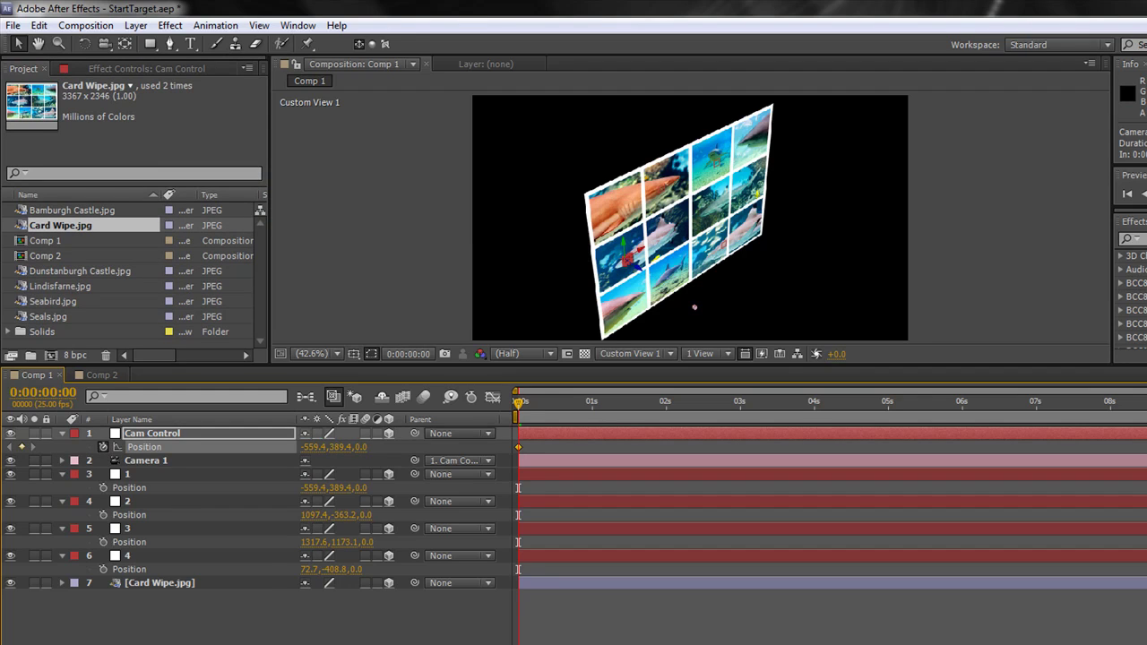
pyautogui.moveTo(520, 405); pyautogui.dragTo(625, 417)
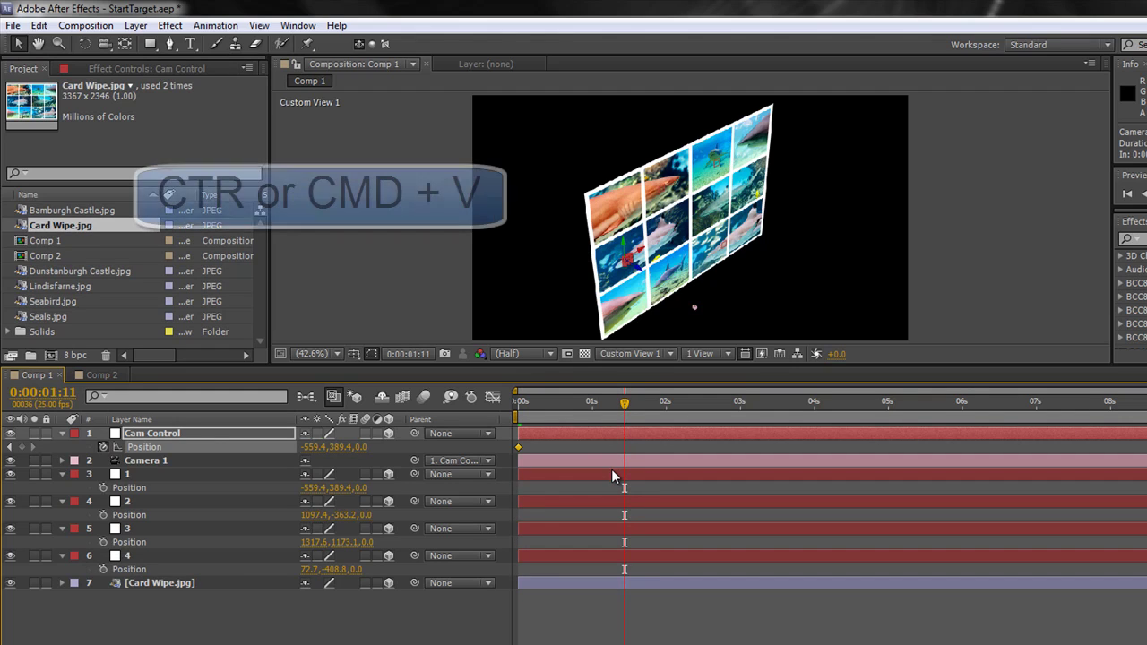
pyautogui.hotkey('ctrl', 'v')
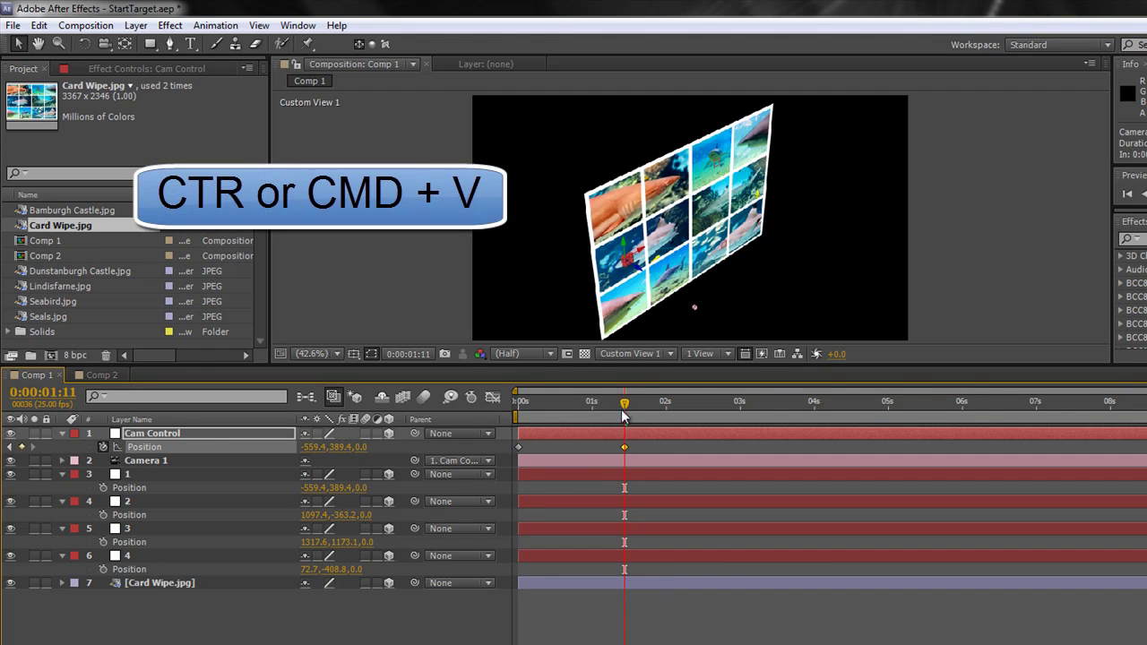
pyautogui.moveTo(624, 403); pyautogui.dragTo(492, 433)
pyautogui.press('k')
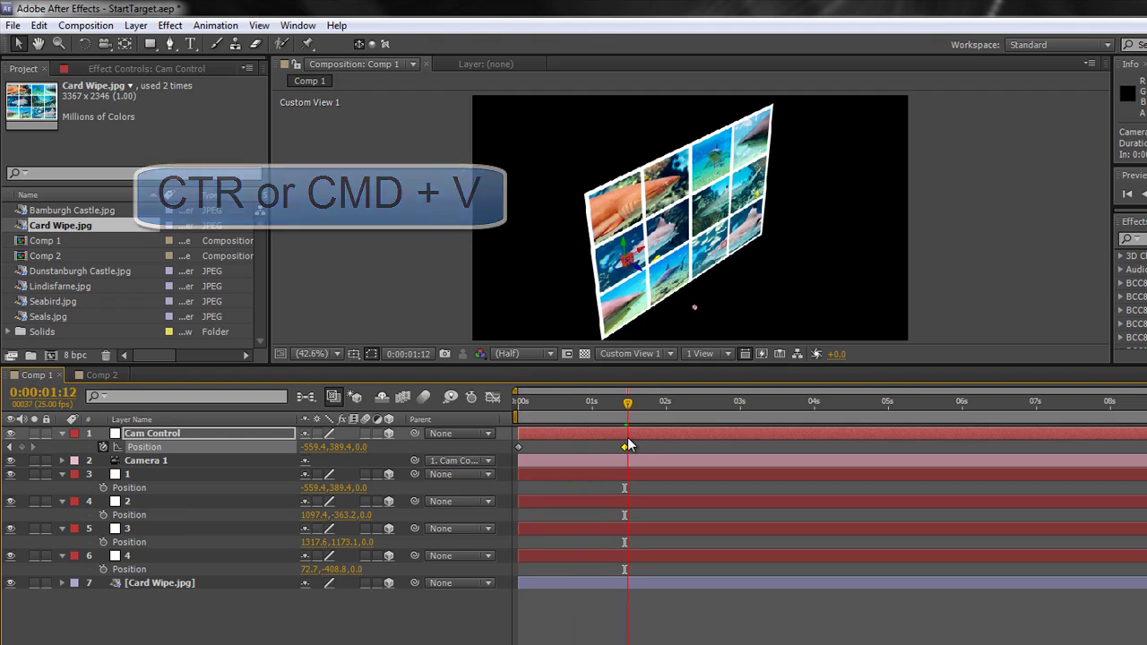
pyautogui.moveTo(625, 437); pyautogui.dragTo(740, 449)
# - Paste tile 2's Position as a Cam Control keyframe at about 3 seconds
pyautogui.click(139, 503)
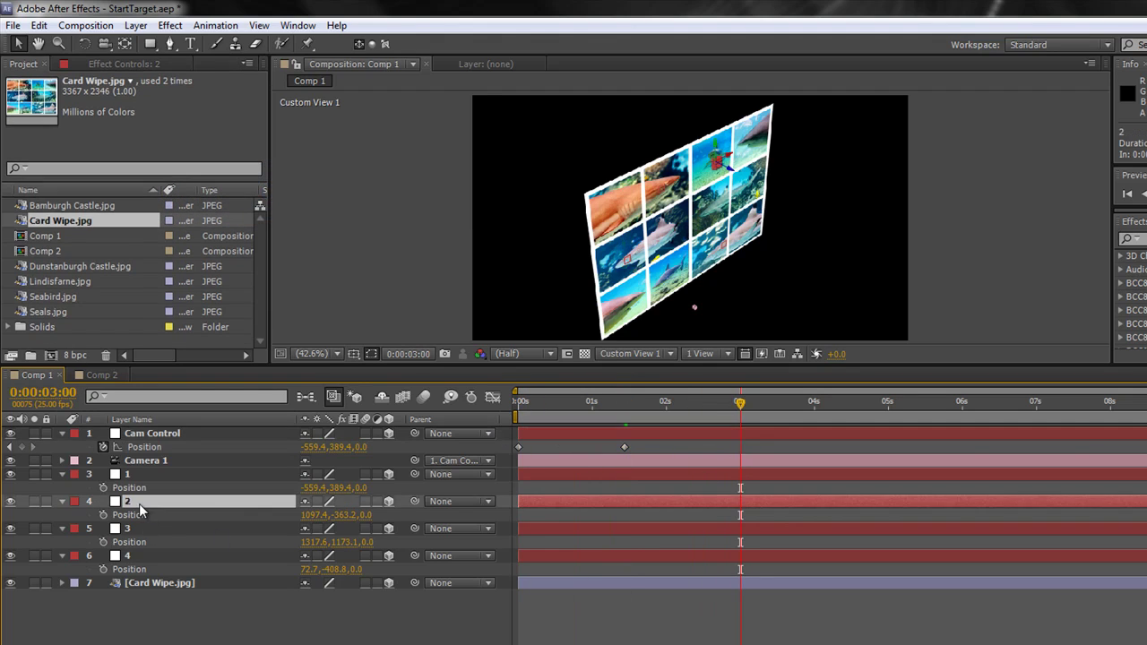
pyautogui.click(143, 517)
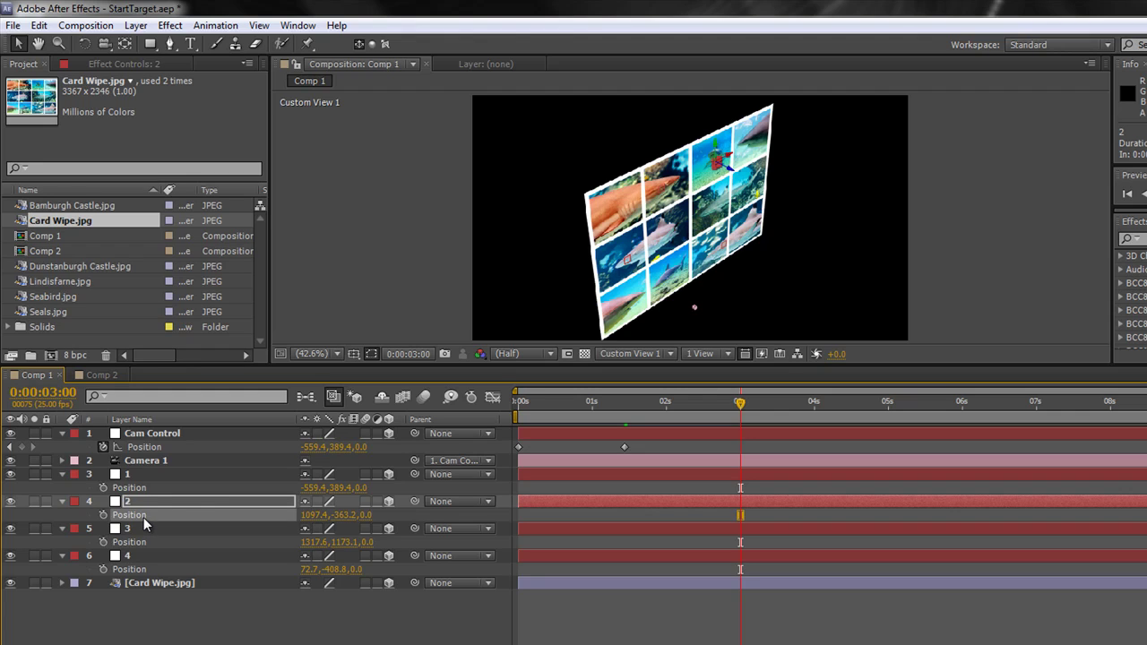
pyautogui.click(149, 435)
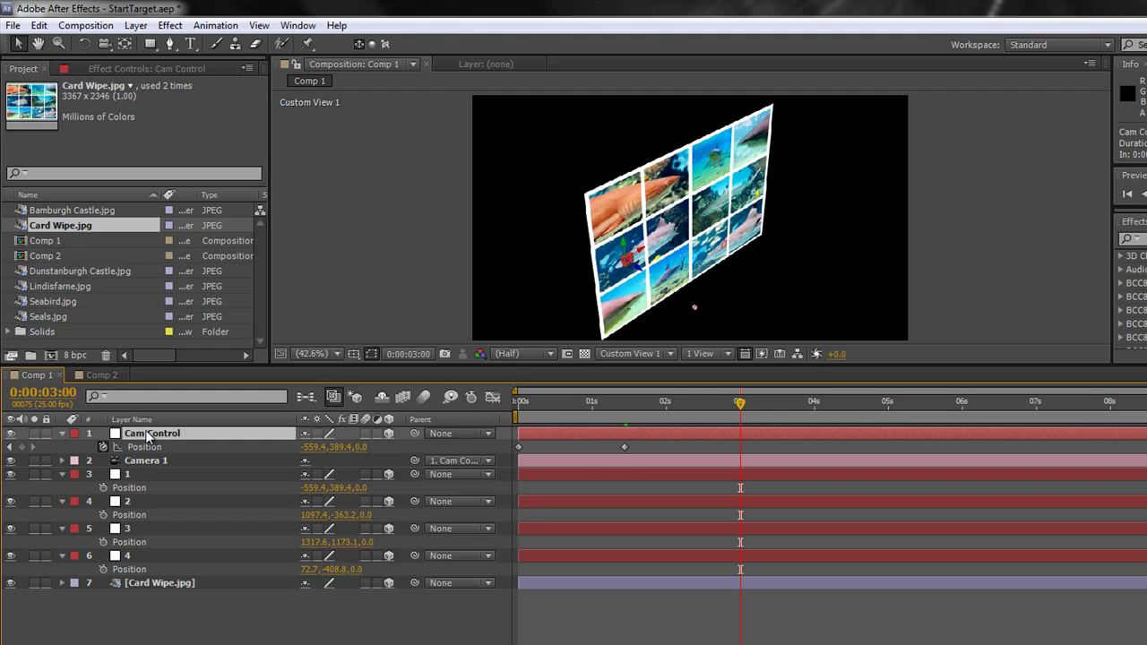
pyautogui.hotkey('ctrl', 'v')
pyautogui.moveTo(770, 402); pyautogui.dragTo(814, 405)
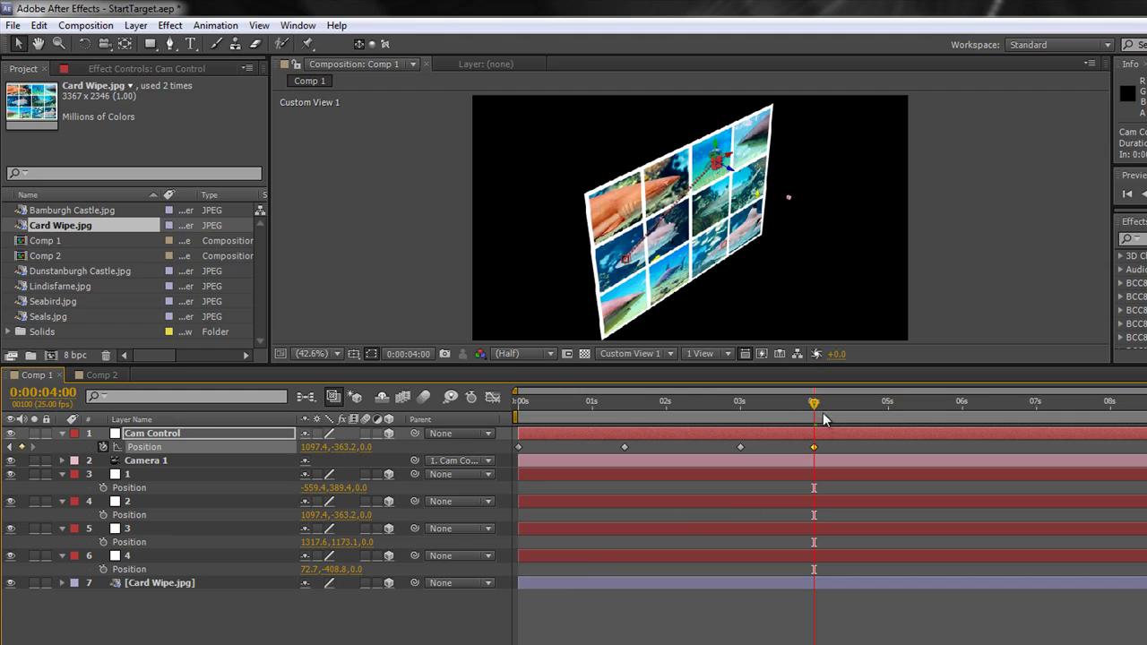
pyautogui.moveTo(814, 414); pyautogui.dragTo(960, 443)
# - Paste tile 3's Position onto Cam Control and hold it with a keyframe at 7 seconds
pyautogui.click(141, 539)
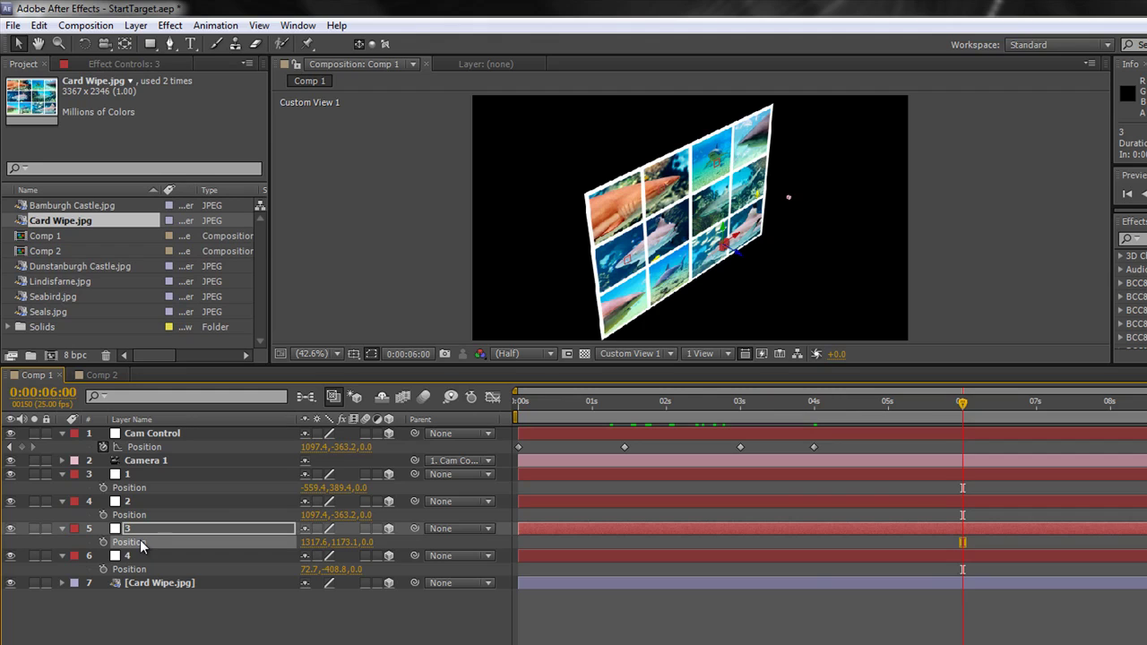
pyautogui.click(172, 434)
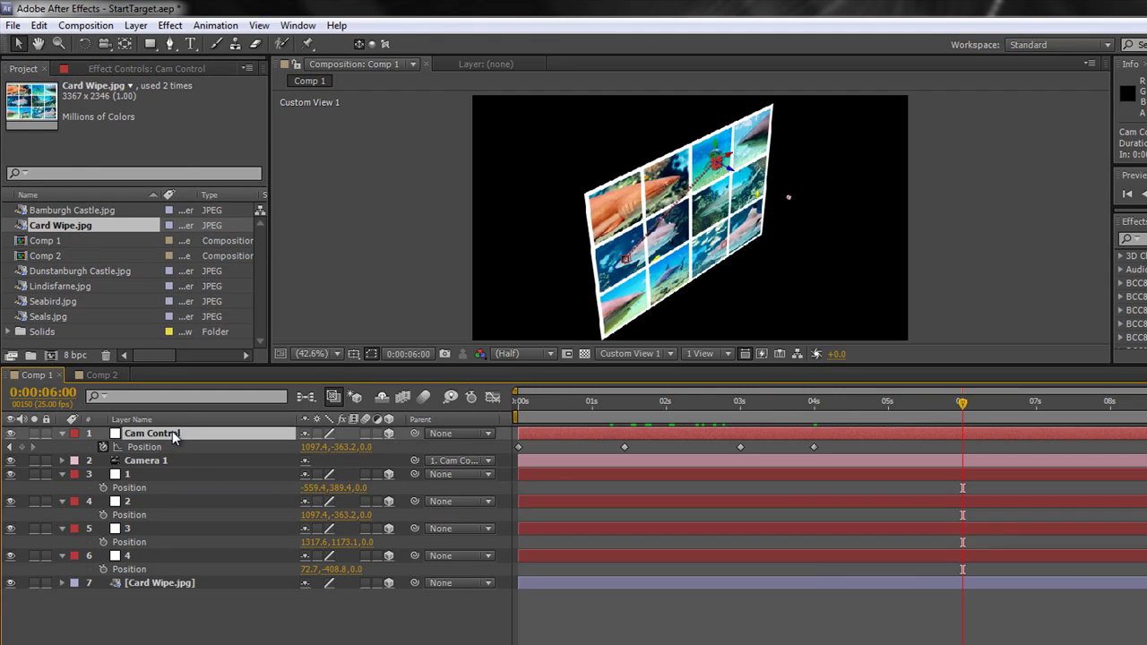
pyautogui.hotkey('ctrl', 'v')
pyautogui.moveTo(968, 419); pyautogui.dragTo(1134, 423)
pyautogui.hotkey('ctrl', 'v')
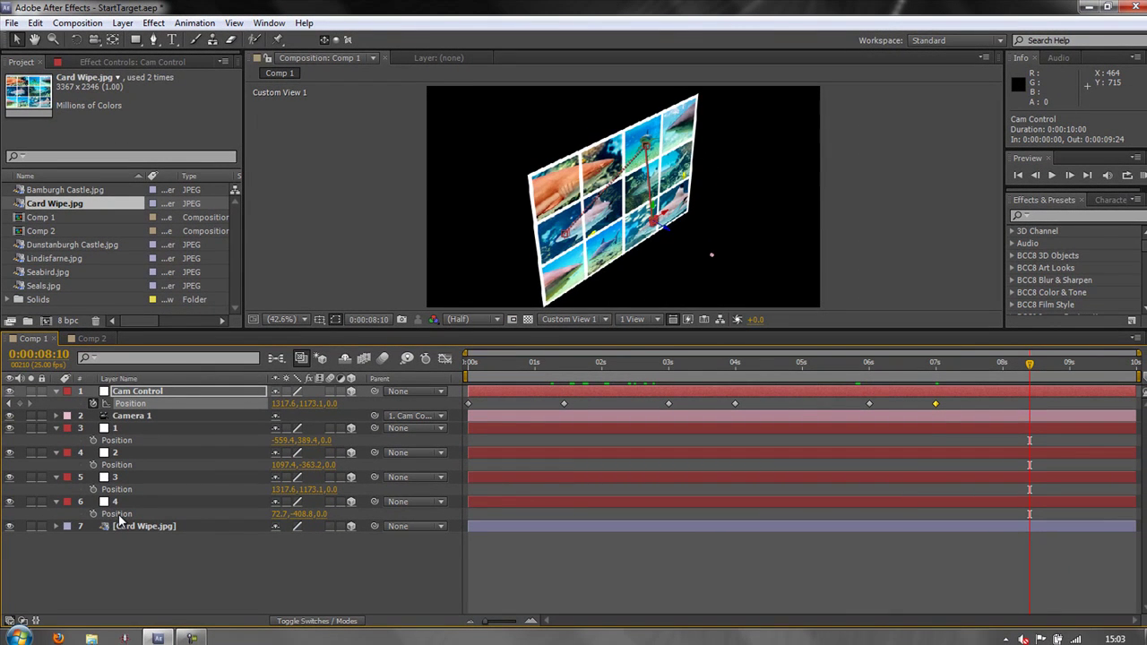
# - Paste tile 4's Position (72.7,-408.8) onto Cam Control at 0:00:08:10
pyautogui.click(122, 517)
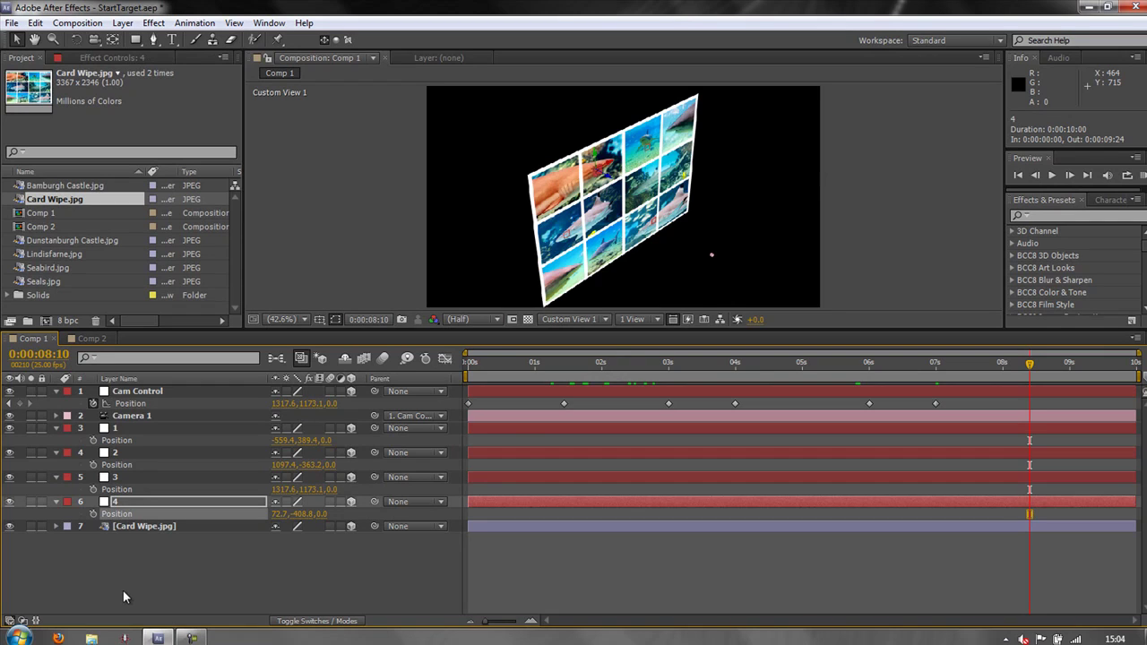
pyautogui.click(135, 393)
pyautogui.hotkey('ctrl', 'v')
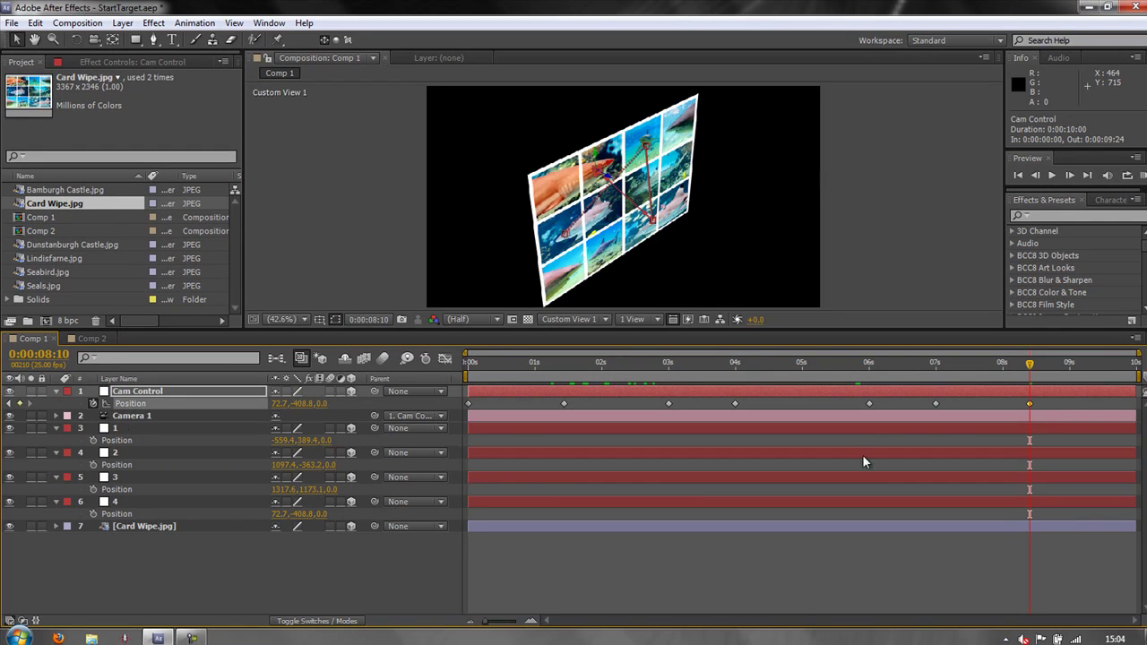
# - Return to the start and scrub the timeline with Camera 1 selected to preview the flight
pyautogui.moveTo(1031, 366); pyautogui.dragTo(449, 397)
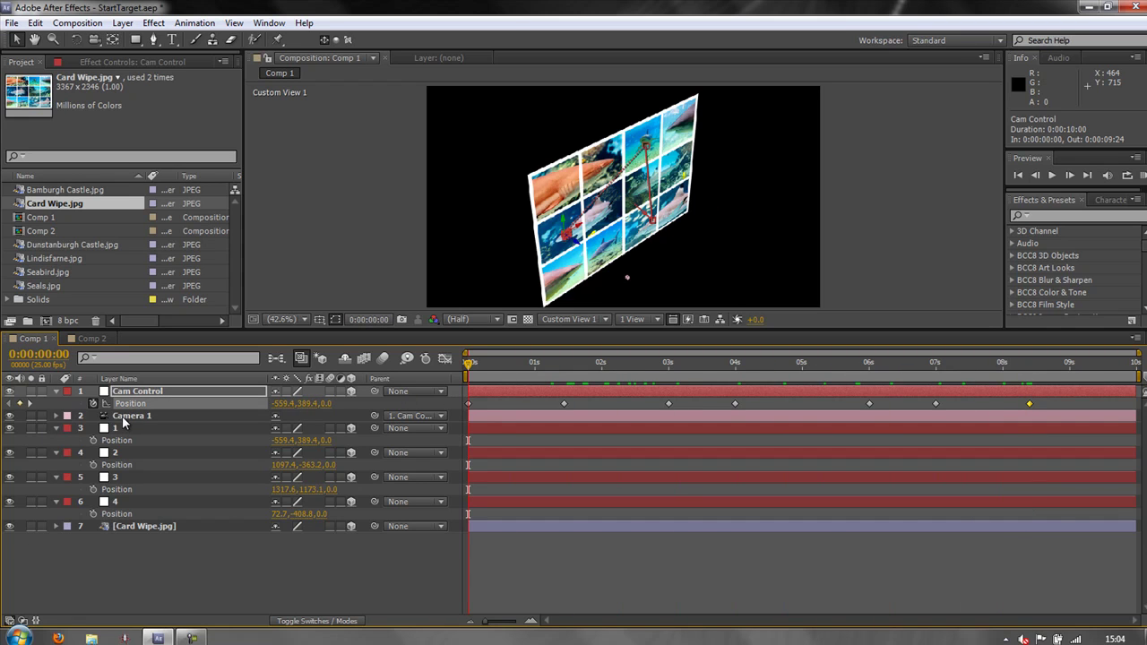
pyautogui.click(126, 416)
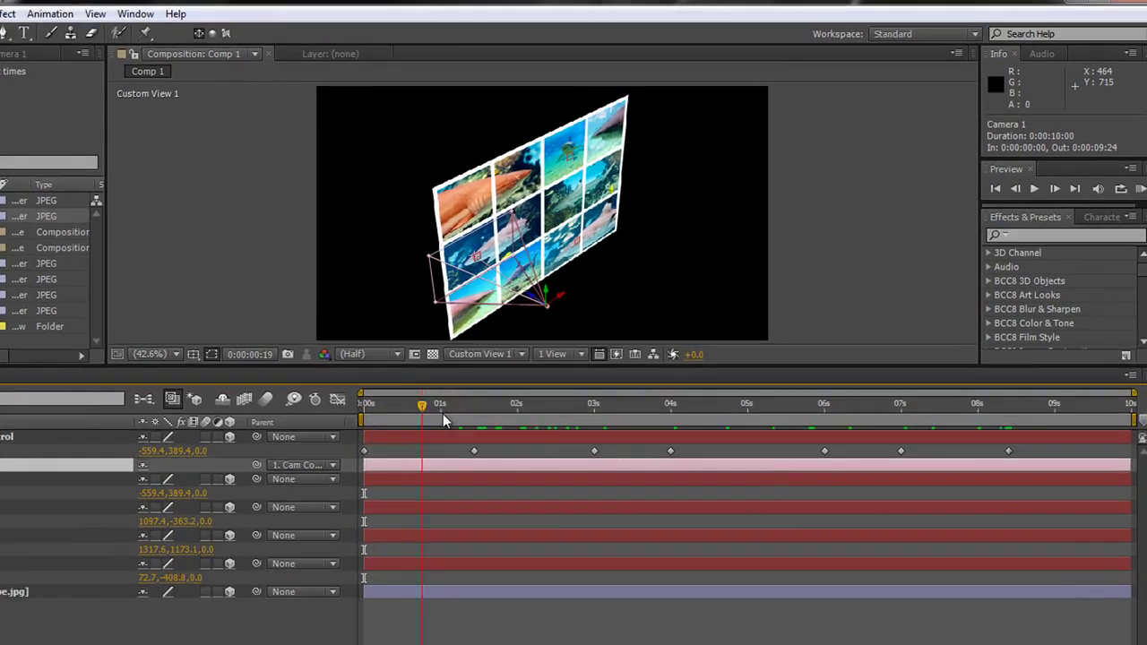
pyautogui.moveTo(467, 365); pyautogui.dragTo(662, 391)
pyautogui.moveTo(396, 548); pyautogui.dragTo(84, 569)
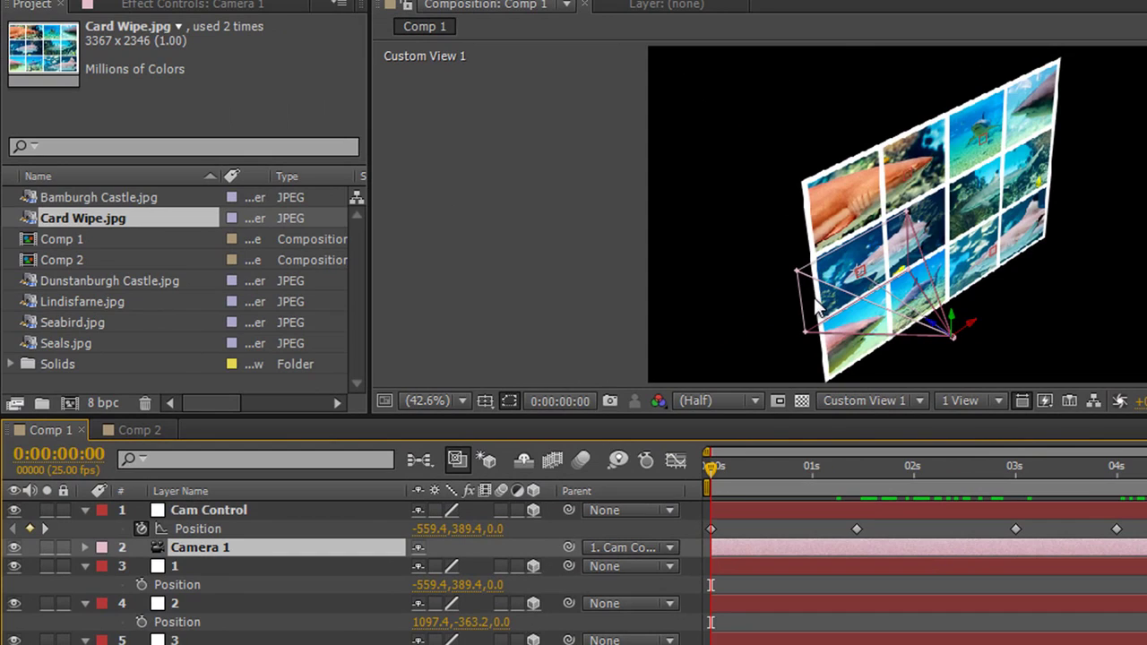
# - Expand Camera 1's Transform and Camera Options, and scrub Zoom from 1244.4 to 1339.4 pixels
pyautogui.click(85, 547)
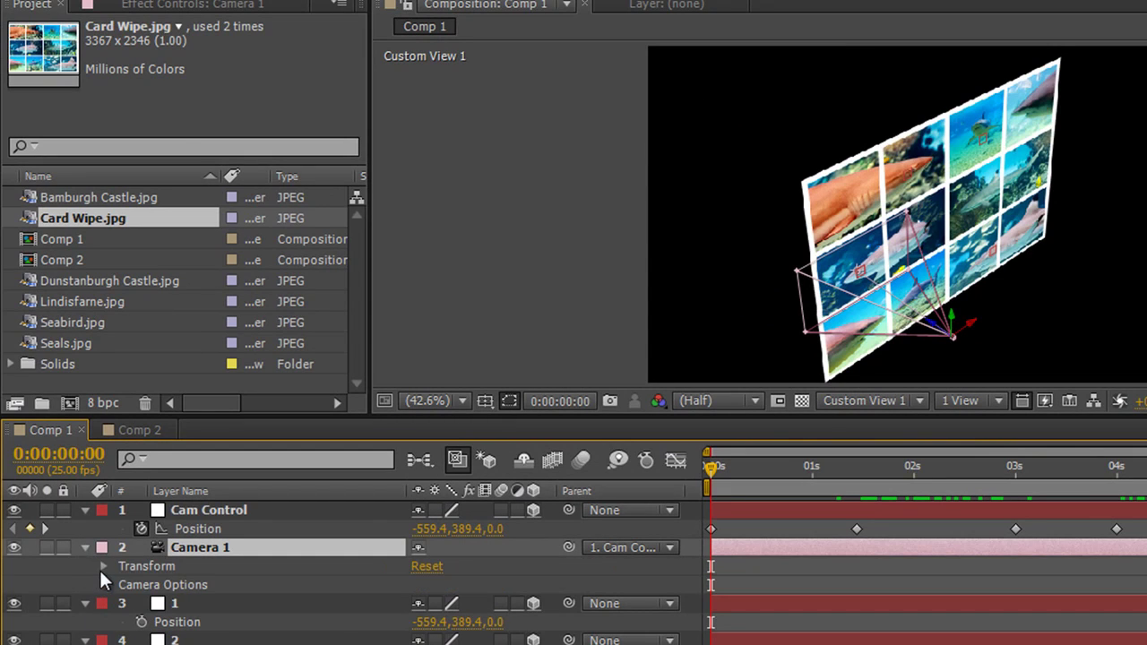
pyautogui.click(103, 566)
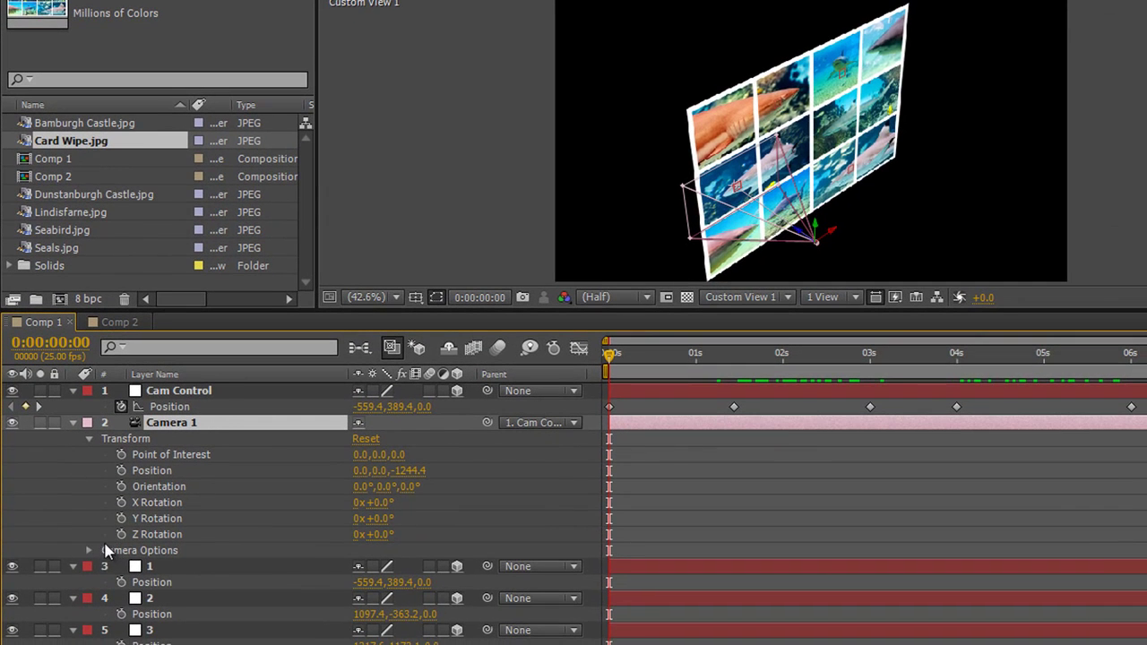
pyautogui.click(90, 550)
pyautogui.scroll(-3, 269, 538)
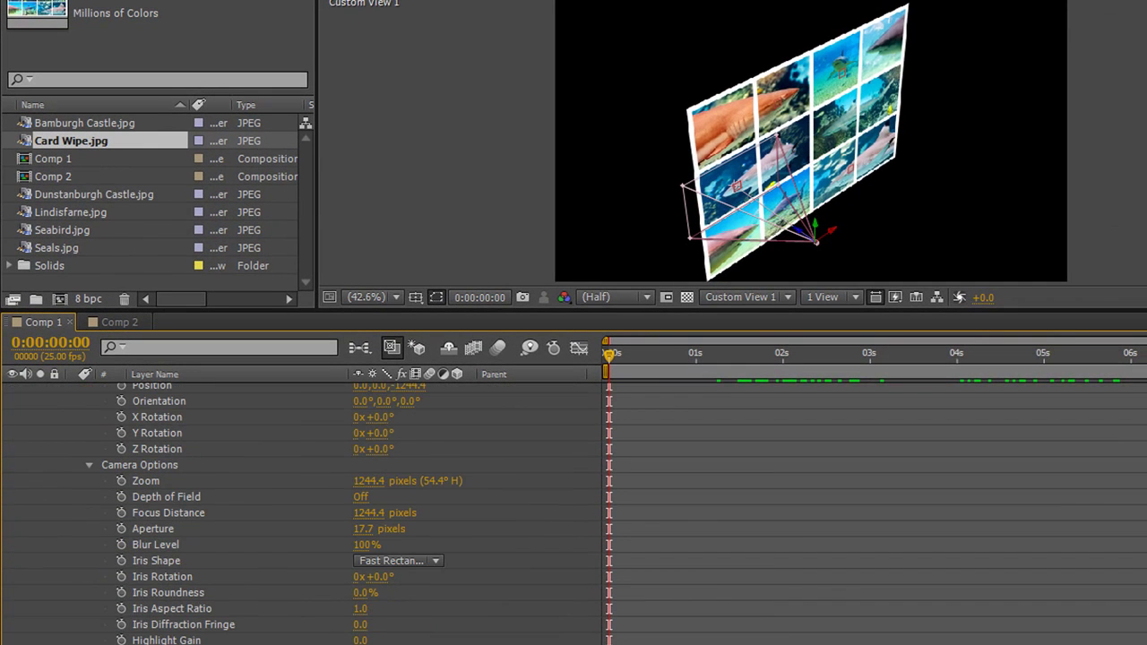
pyautogui.moveTo(370, 481); pyautogui.dragTo(481, 505)
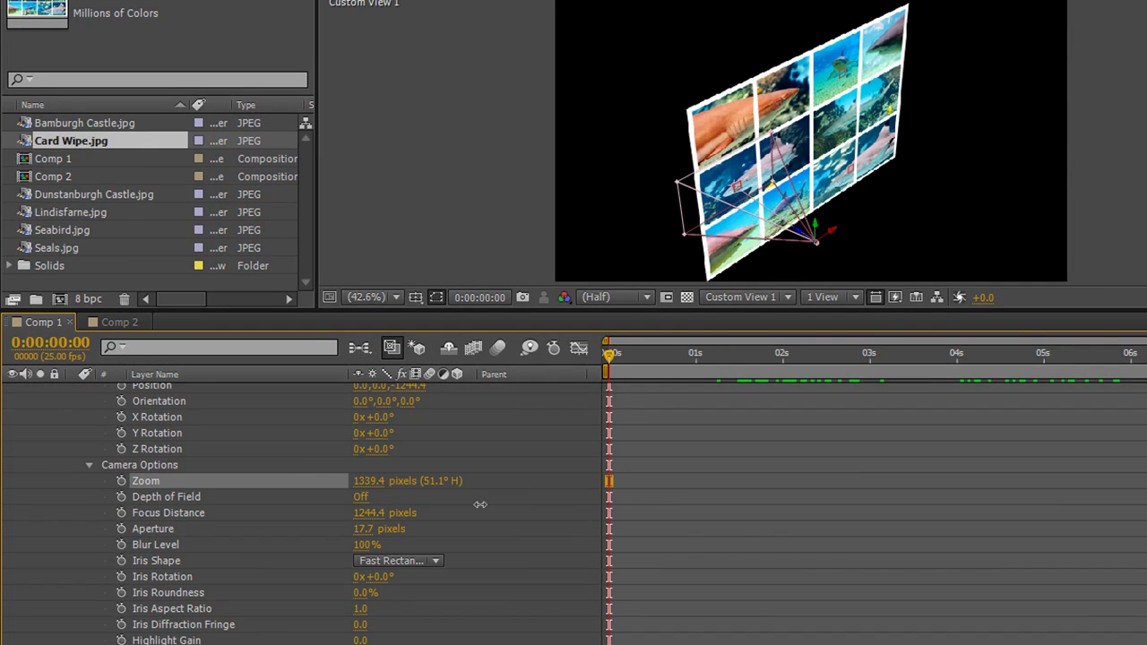
# - View through the Active Camera and zoom Camera 1 to 2359.4 pixels, close on the shark
pyautogui.click(776, 299)
pyautogui.click(770, 320)
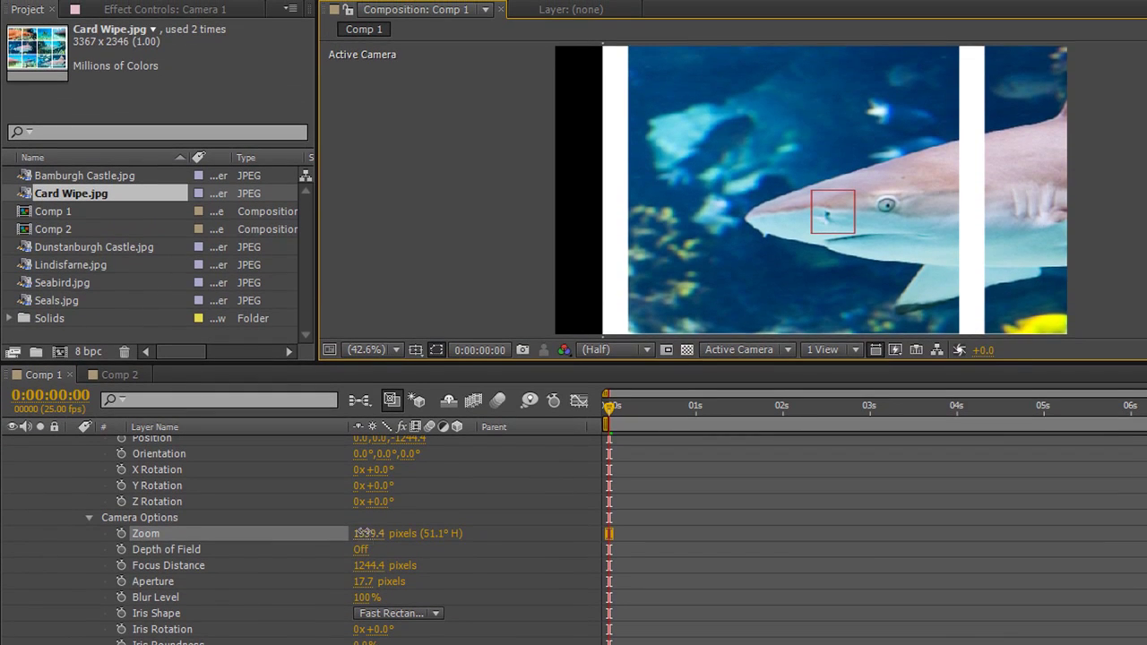
pyautogui.moveTo(369, 513); pyautogui.dragTo(1146, 531)
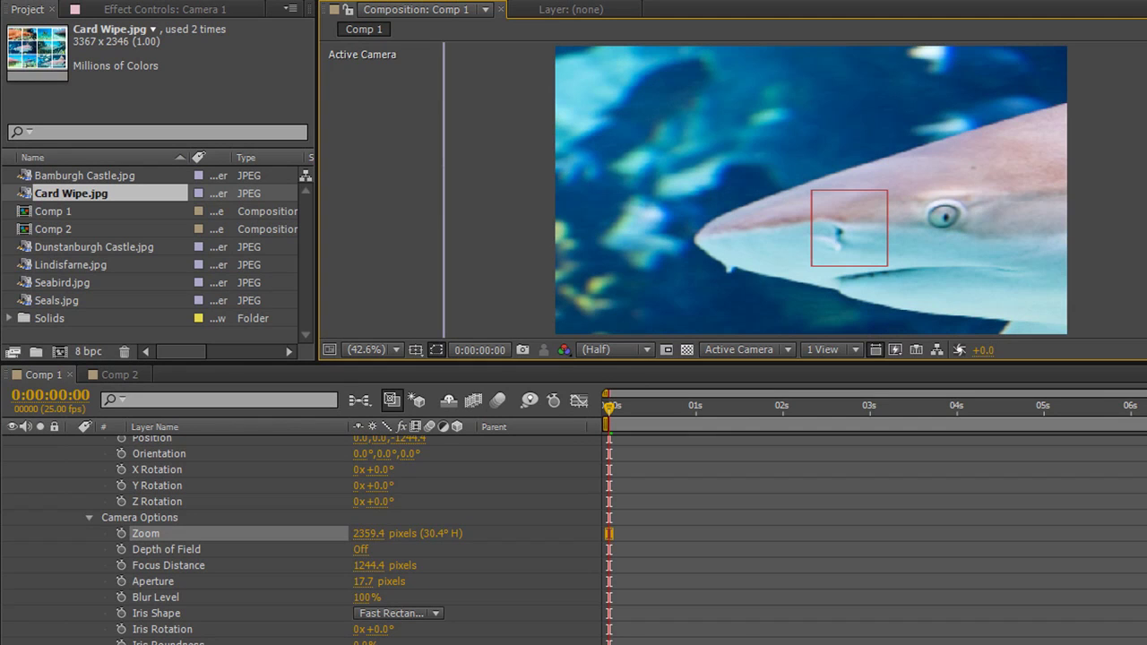
# - Set a Camera 1 Zoom keyframe at 0 seconds
pyautogui.moveTo(614, 420); pyautogui.dragTo(563, 469)
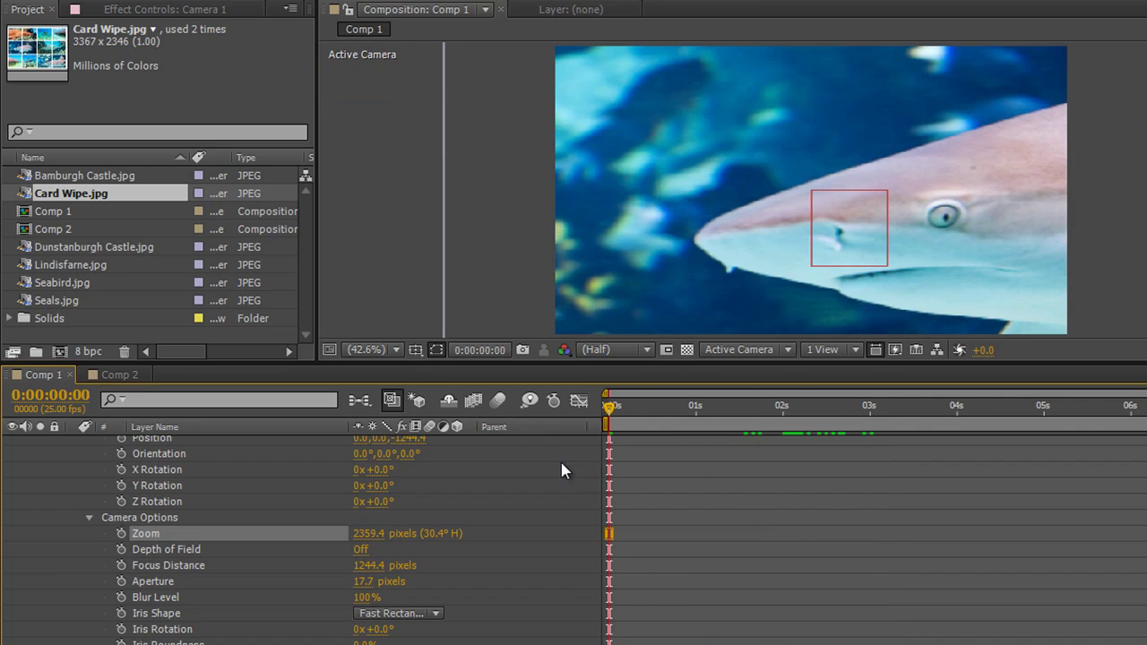
pyautogui.click(121, 536)
pyautogui.moveTo(614, 414); pyautogui.dragTo(768, 428)
pyautogui.scroll(3, 779, 530)
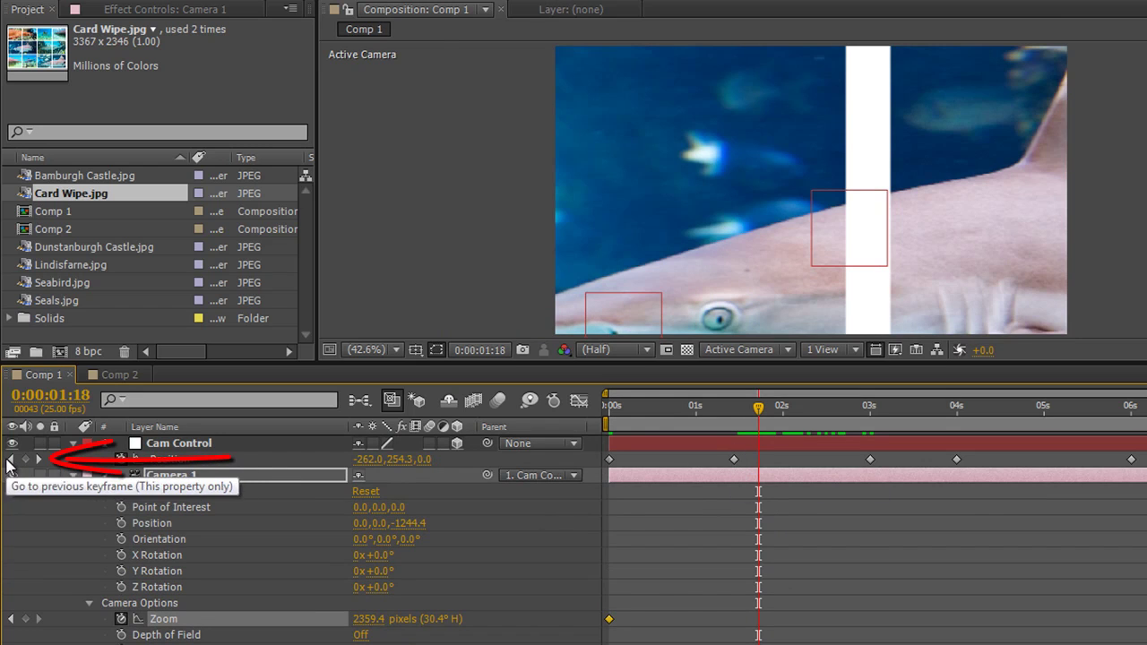
# - Add a Zoom keyframe at Cam Control's 1:11 keyframe
pyautogui.click(12, 459)
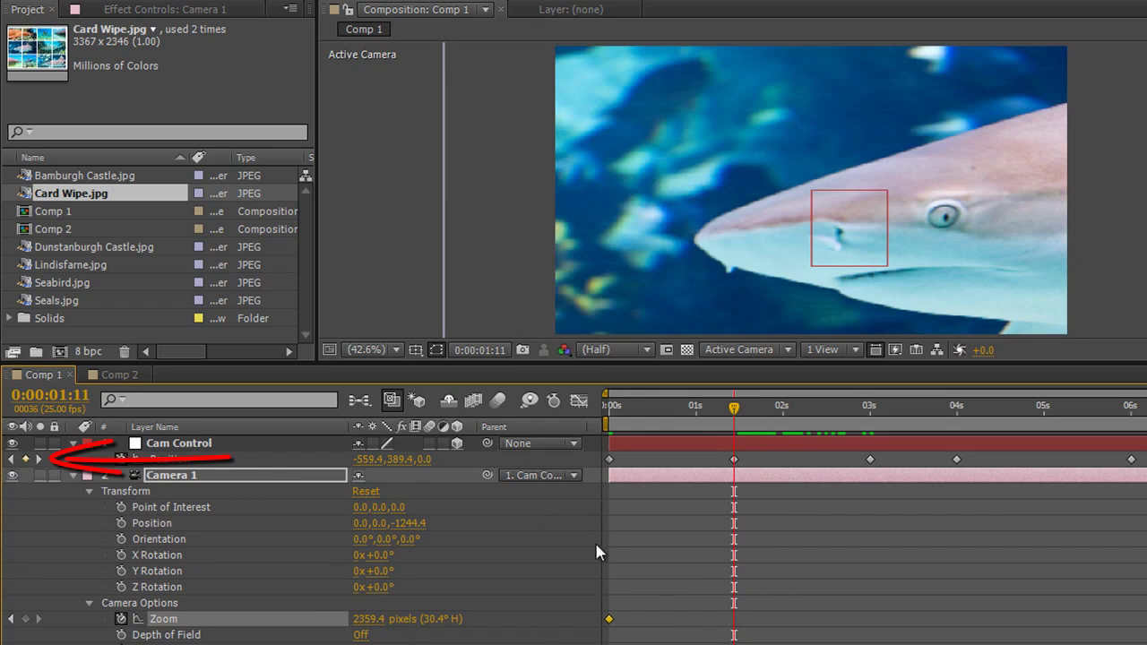
pyautogui.click(26, 621)
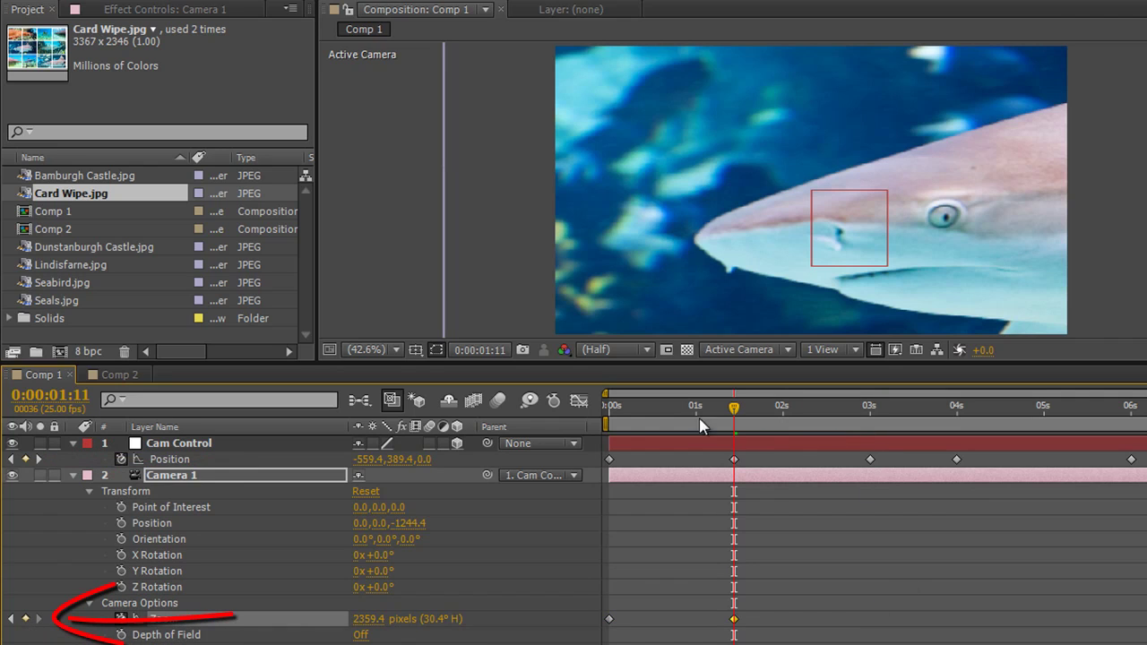
pyautogui.press('Home')
pyautogui.moveTo(609, 442); pyautogui.dragTo(873, 464)
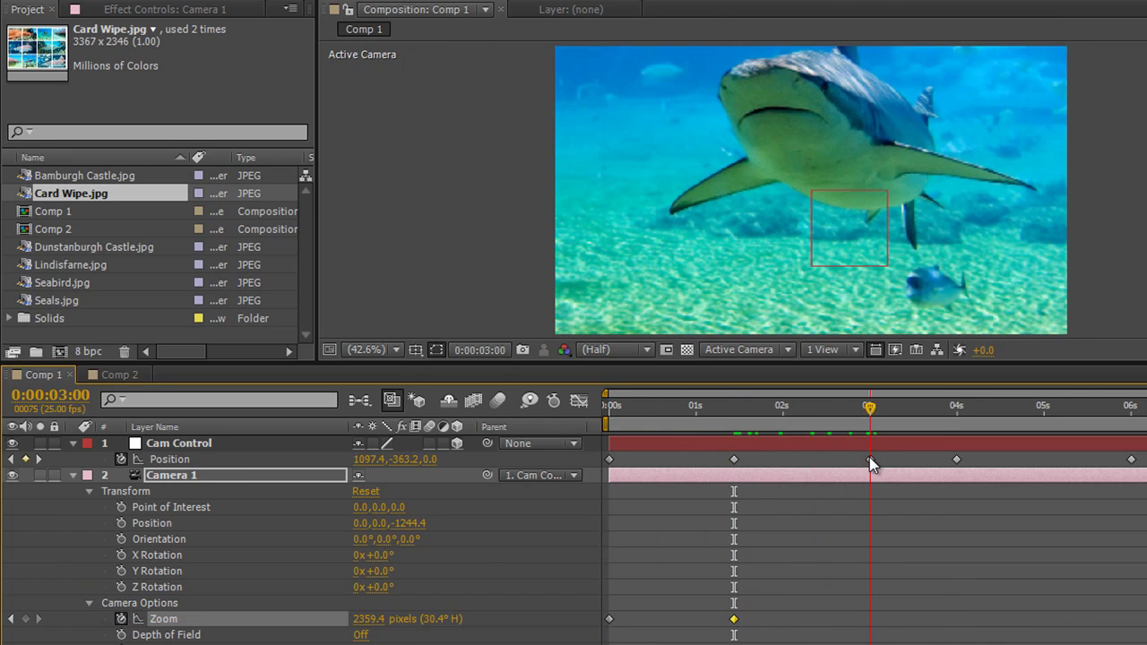
# - Pull Zoom out to about 1450 at 3s and keyframe 4s at 1451.4, then preview
pyautogui.click(40, 459)
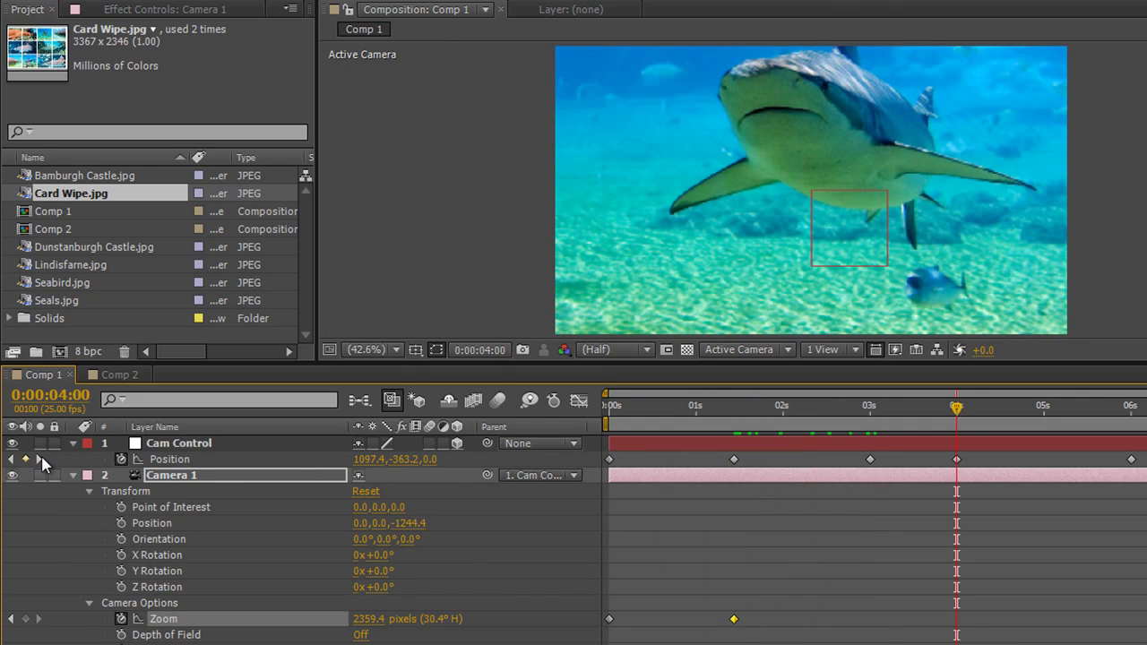
pyautogui.click(11, 459)
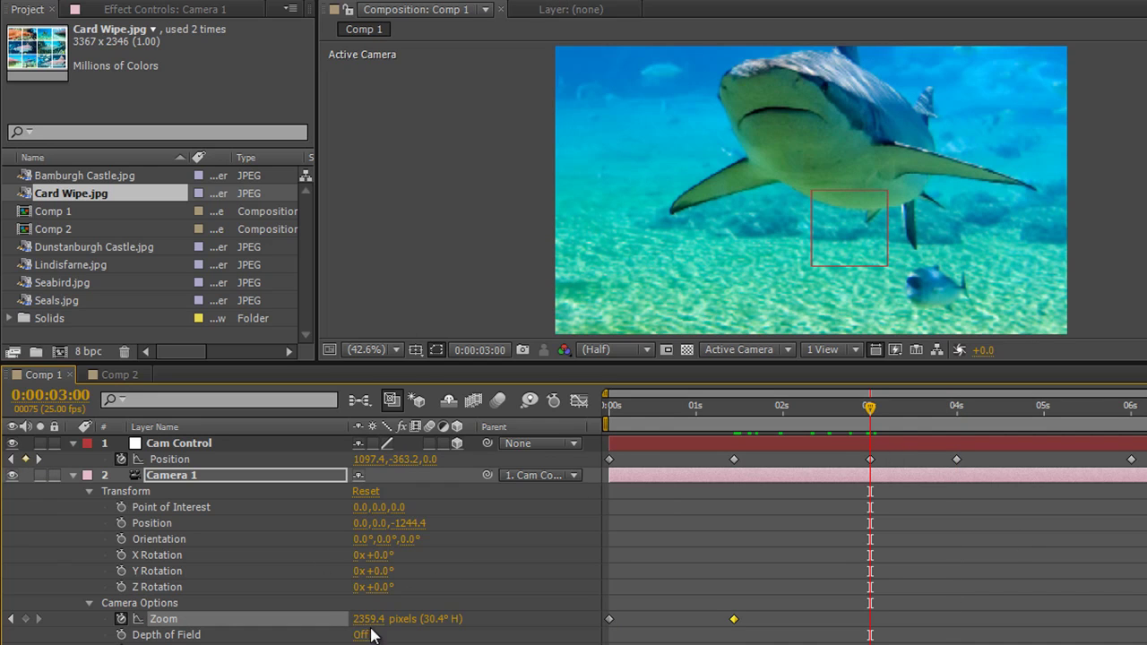
pyautogui.moveTo(368, 618); pyautogui.dragTo(269, 619)
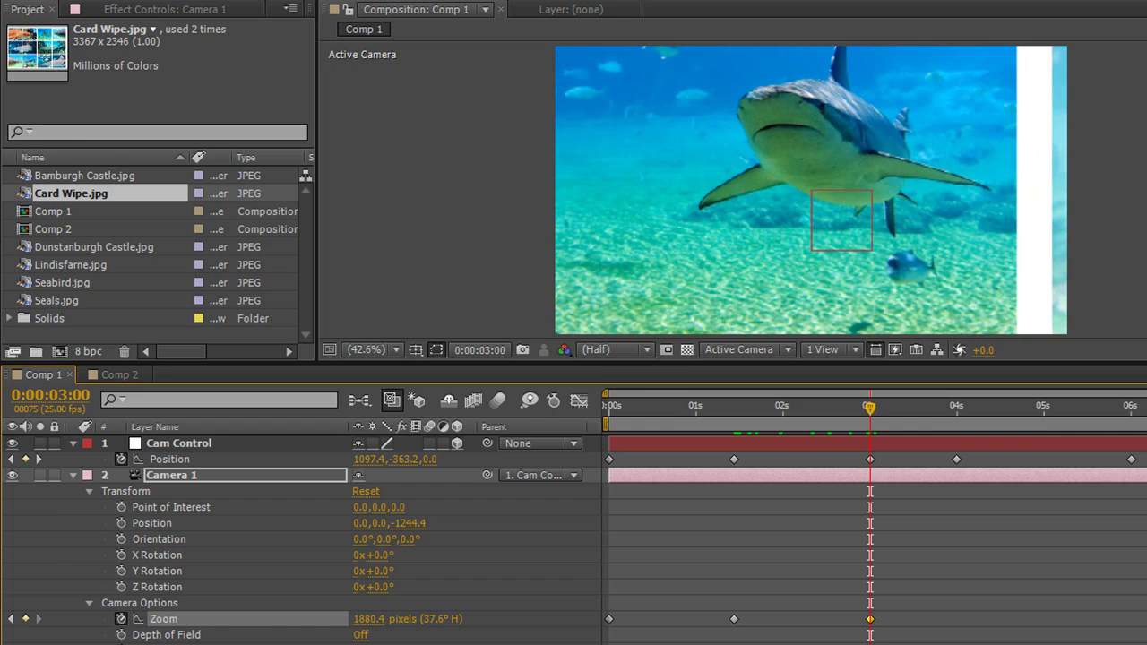
pyautogui.moveTo(372, 619); pyautogui.dragTo(295, 619)
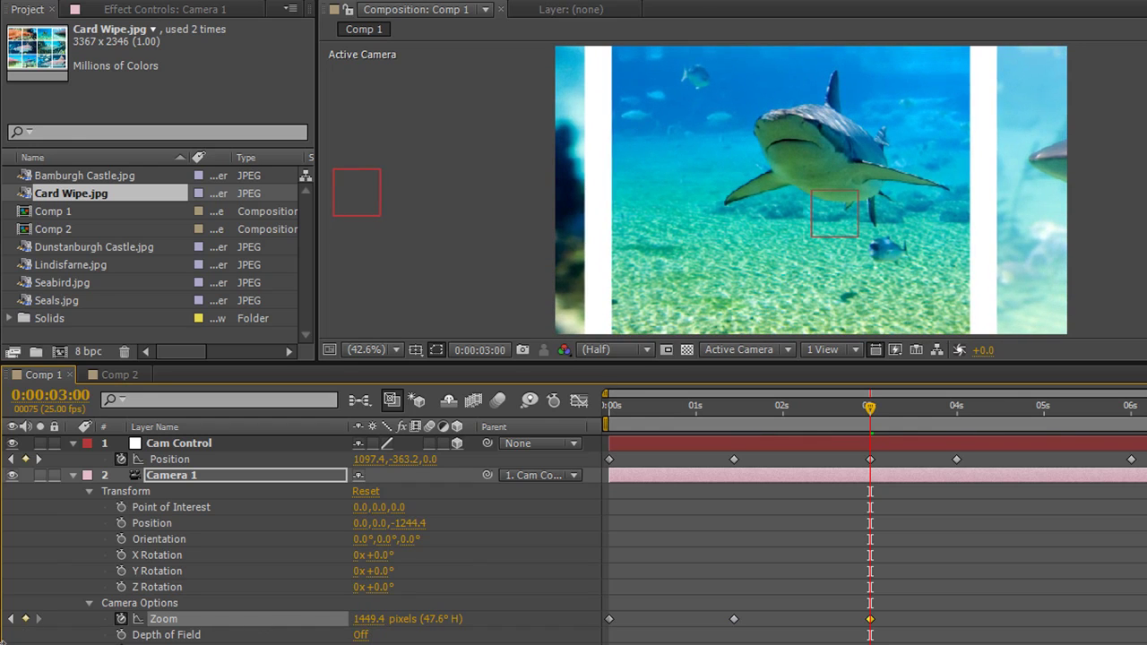
pyautogui.moveTo(870, 408); pyautogui.dragTo(948, 421)
pyautogui.click(39, 459)
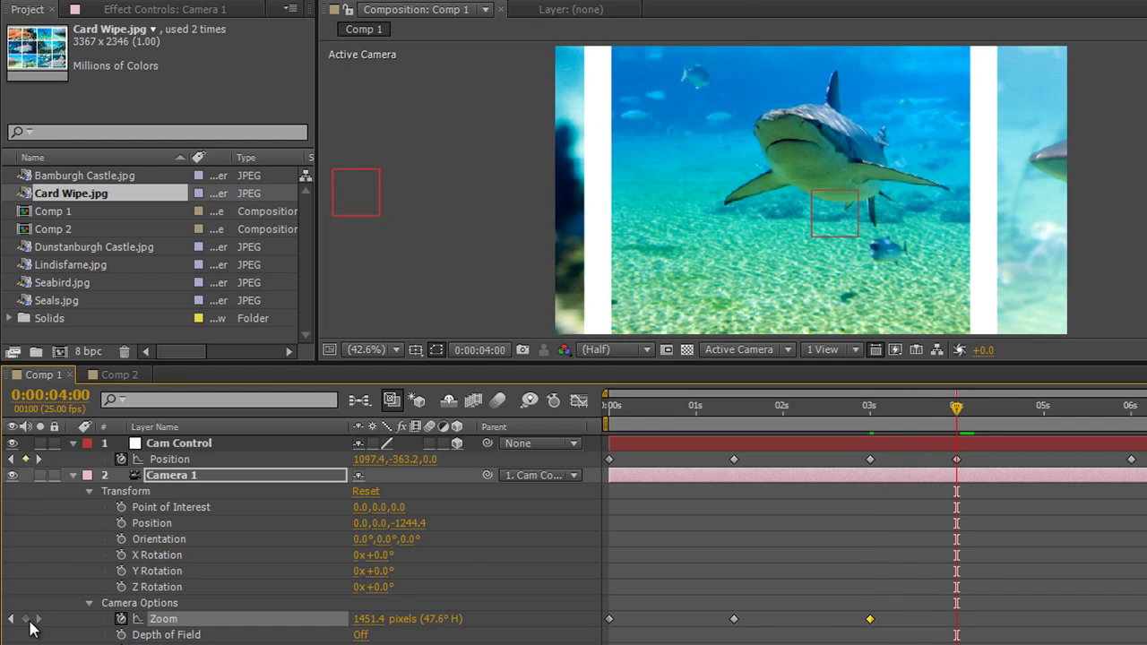
pyautogui.click(25, 619)
pyautogui.press('space')
pyautogui.press('Home')
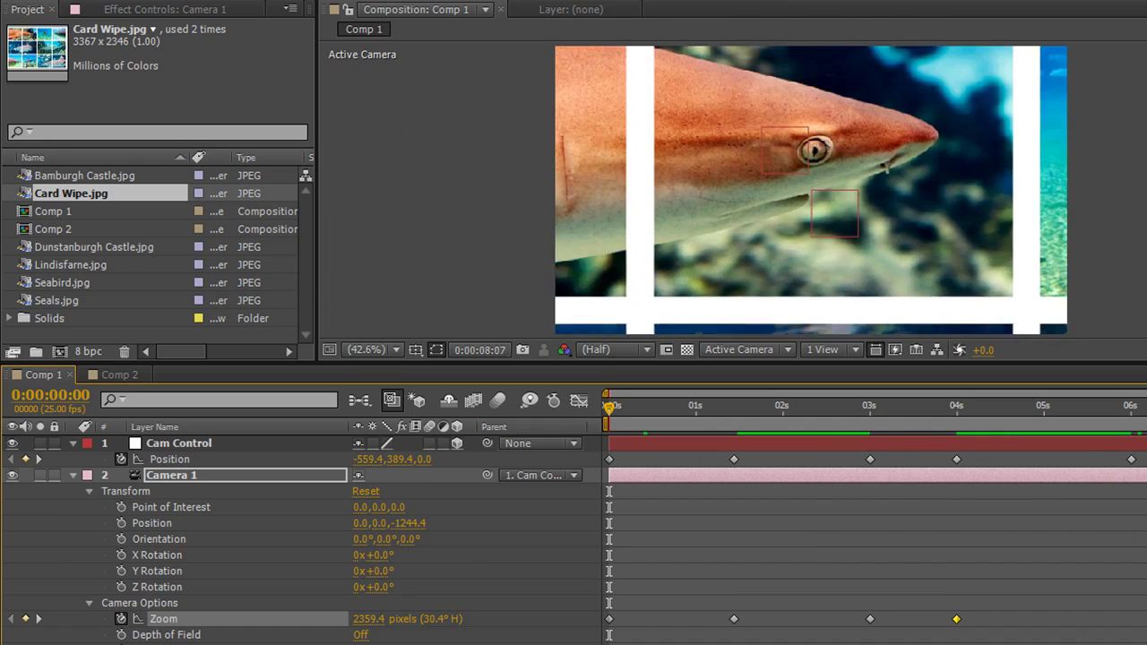
# - Stop the camera preview at 0:00:09:19 and switch to Comp 2
pyautogui.press('space')
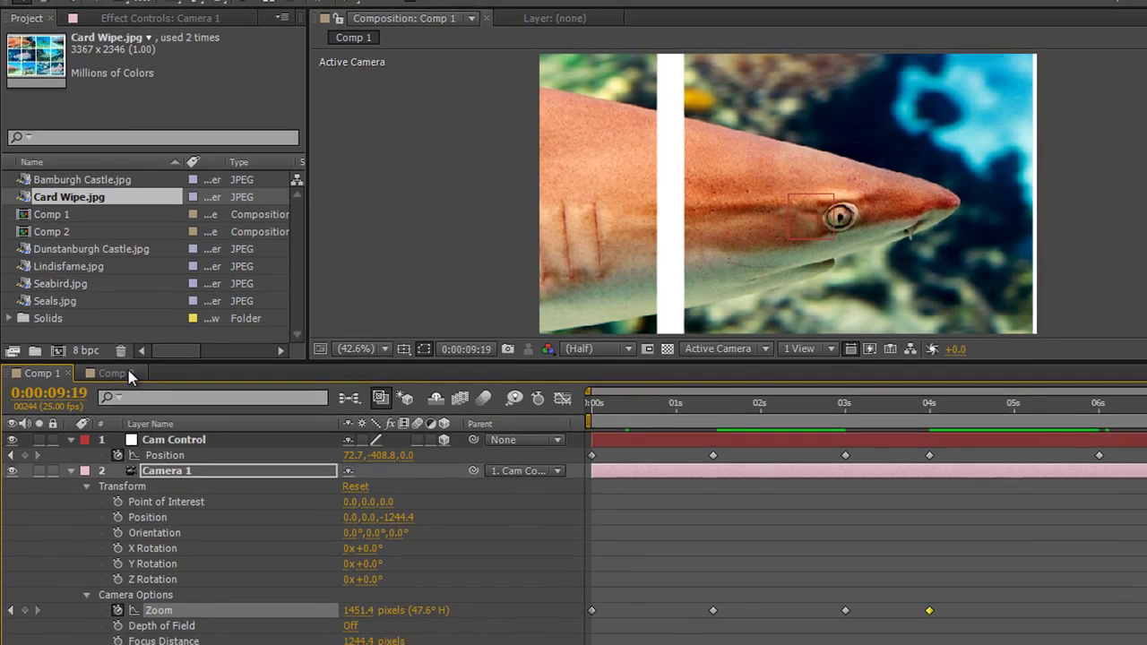
pyautogui.click(121, 375)
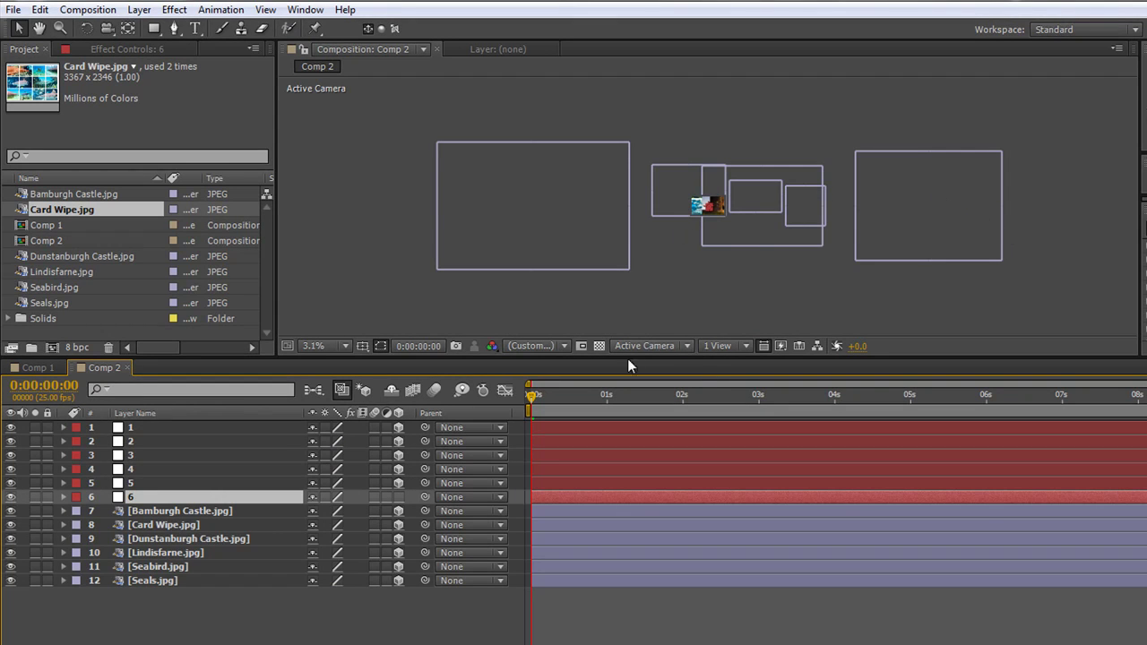
# - Show Comp 2 from Custom View 1 at Fit, framing all layers, and make solid 6 3D
pyautogui.click(688, 344)
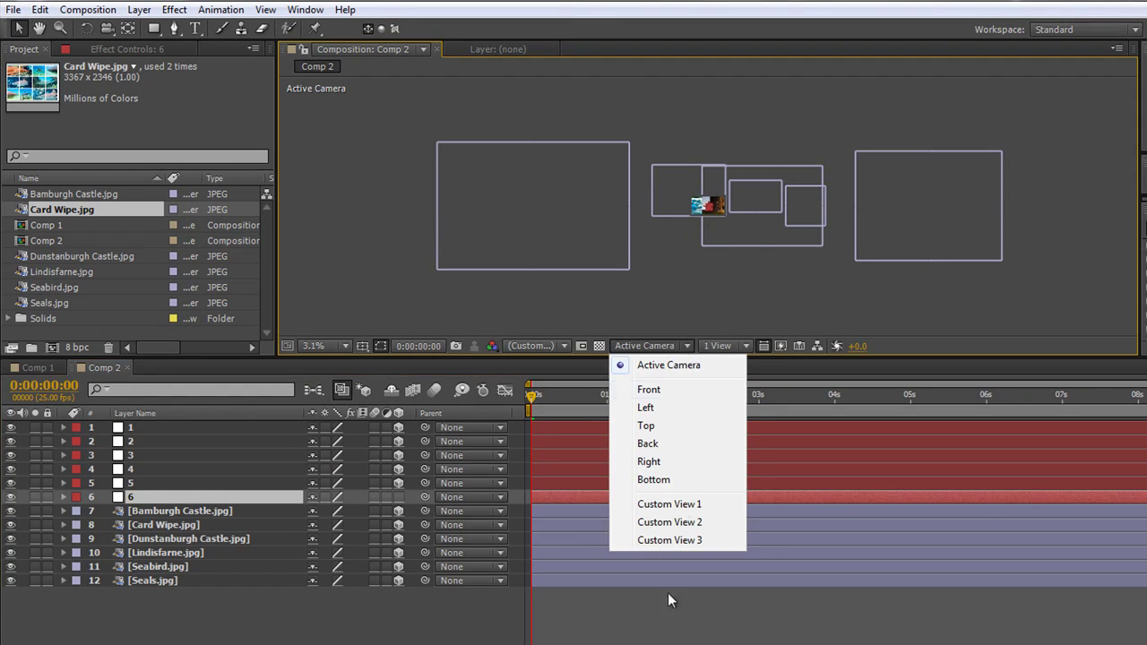
pyautogui.click(678, 503)
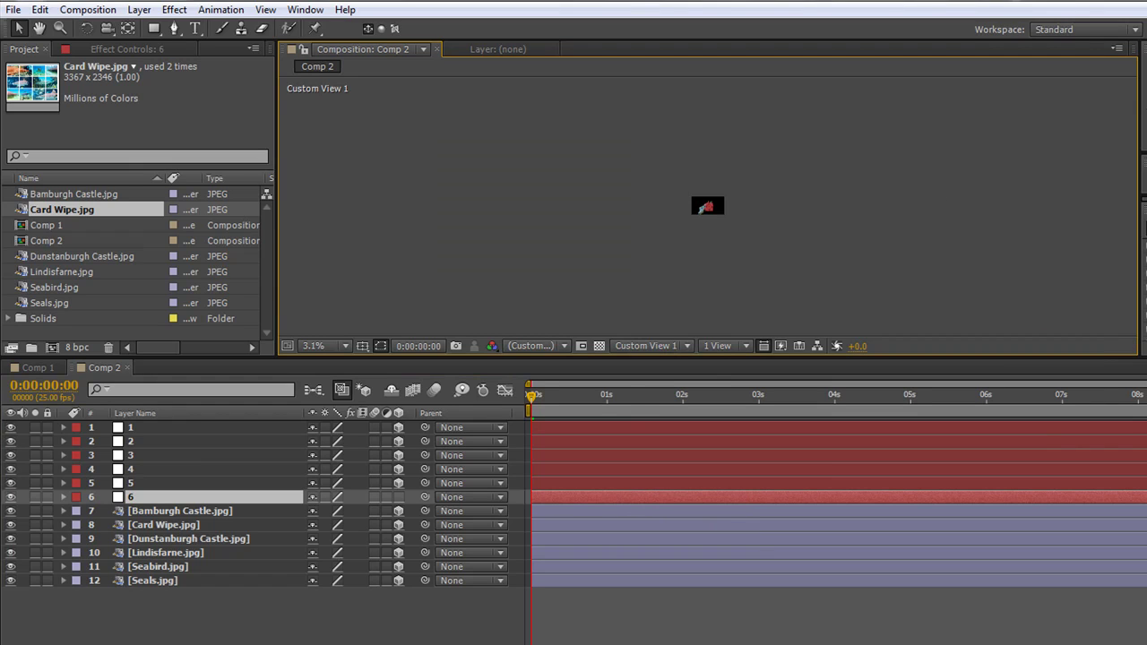
pyautogui.click(343, 346)
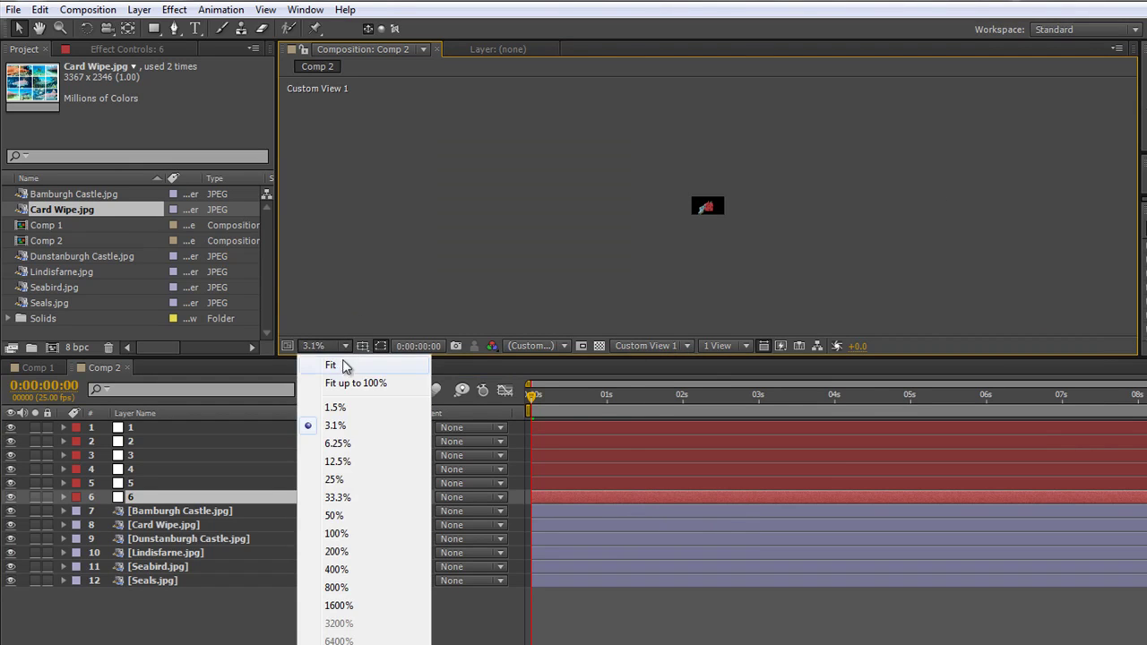
pyautogui.click(345, 365)
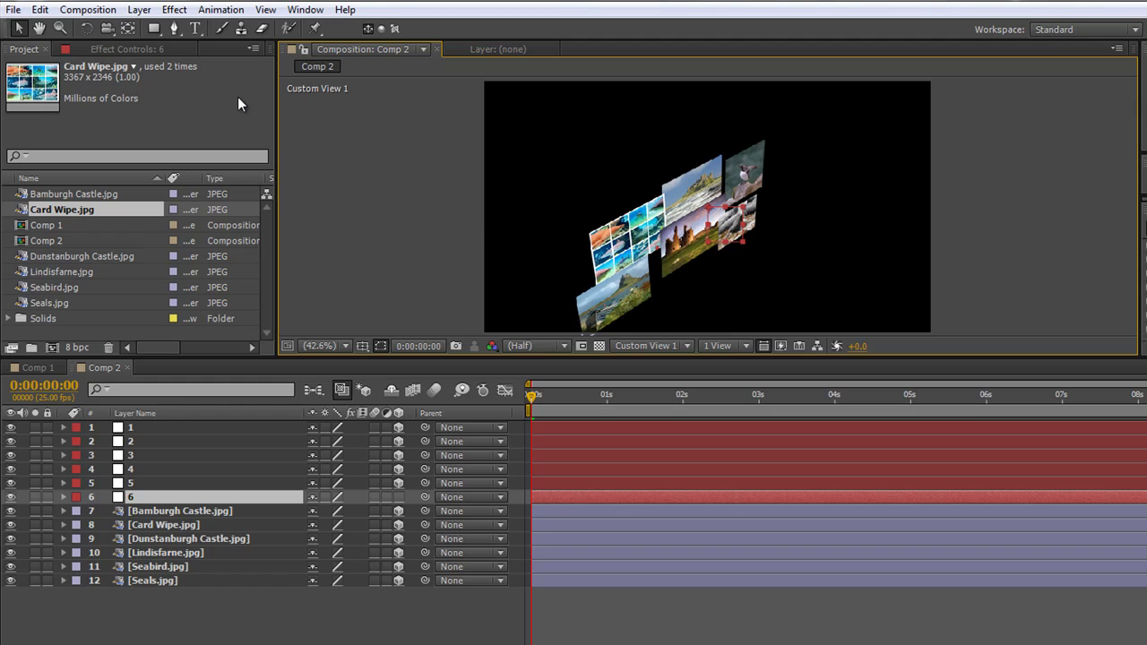
pyautogui.click(264, 10)
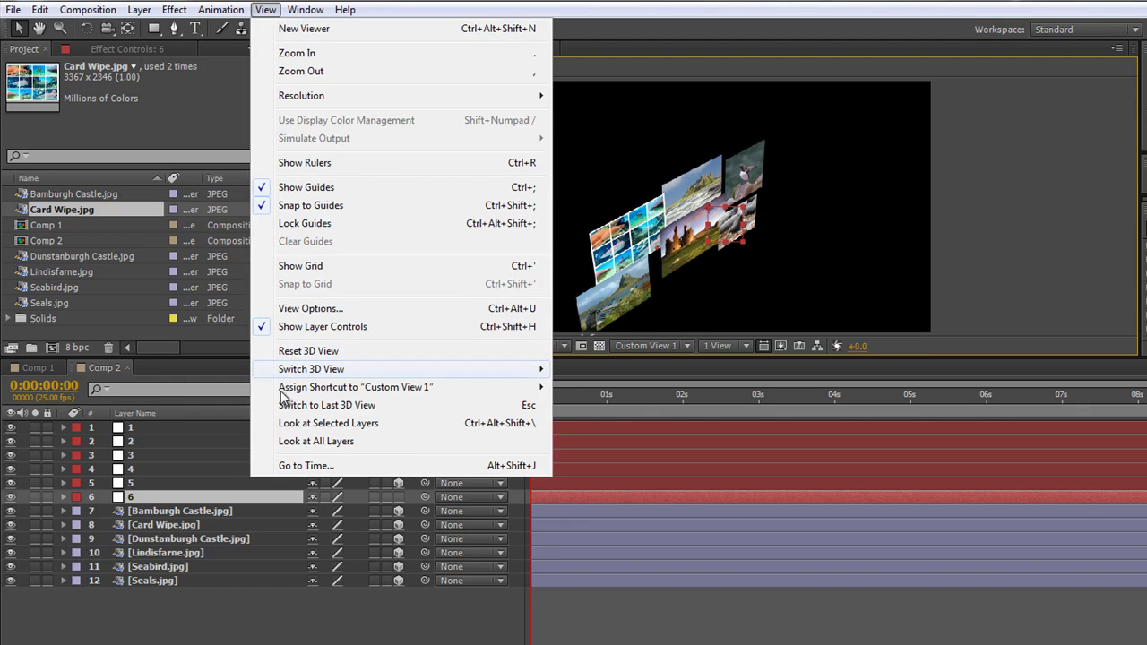
pyautogui.click(327, 444)
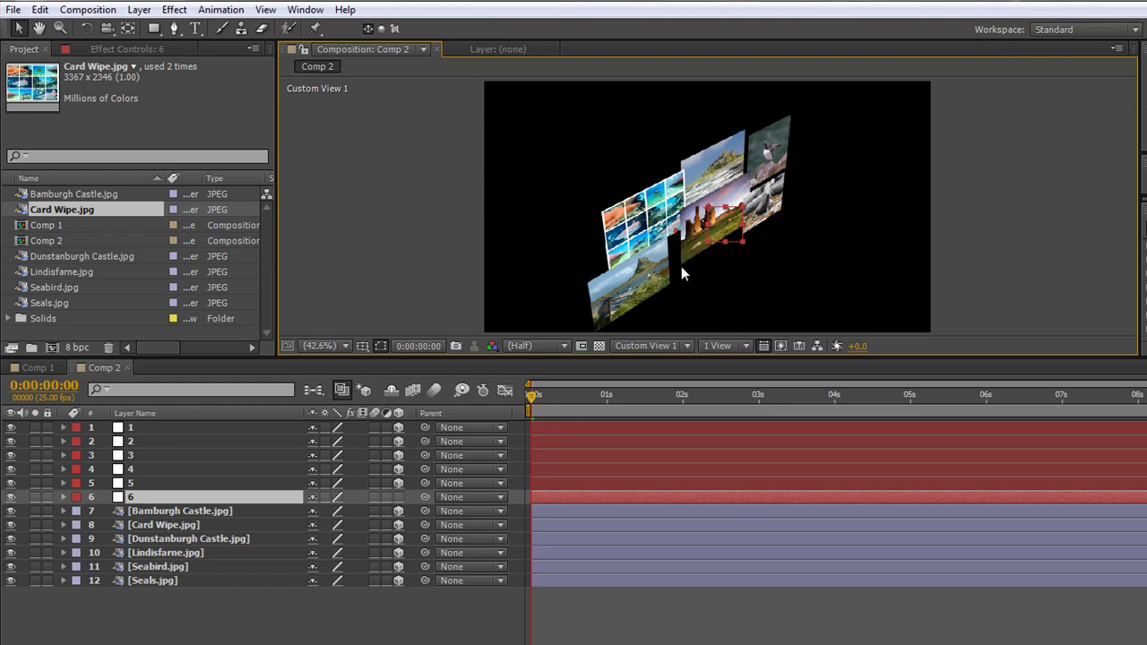
pyautogui.click(399, 497)
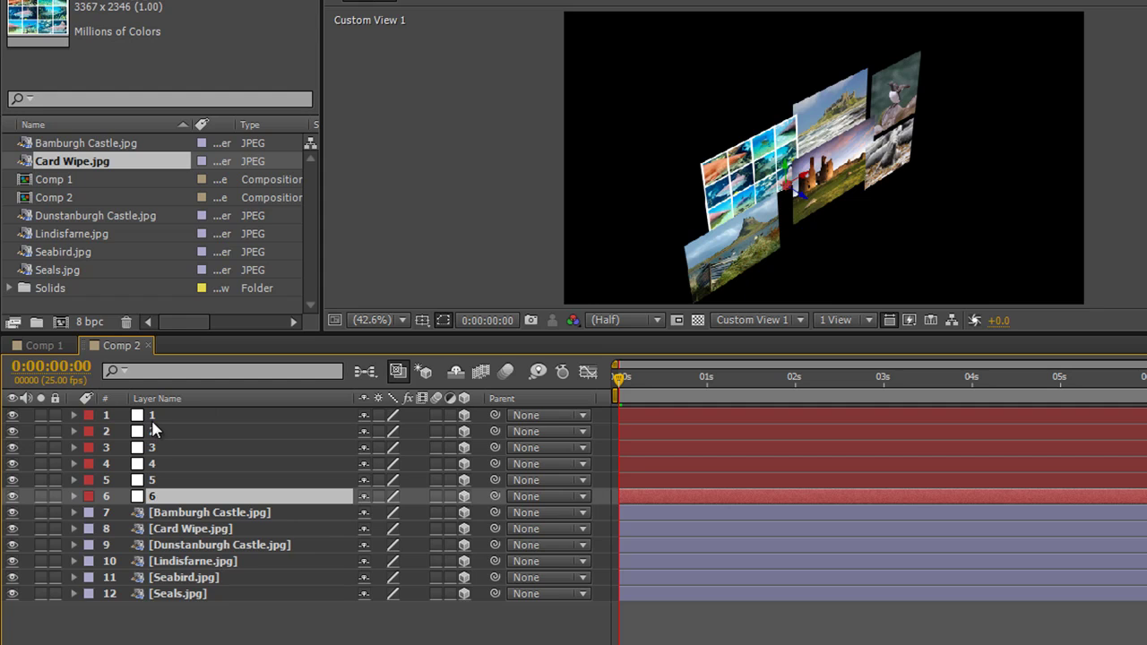
# - Place Lindisfarne, Seabird, Card Wipe, Bamburgh Castle, Dunstanburgh Castle and Seals.jpg above their matching solids
pyautogui.click(180, 562)
pyautogui.moveTo(174, 545); pyautogui.dragTo(158, 408)
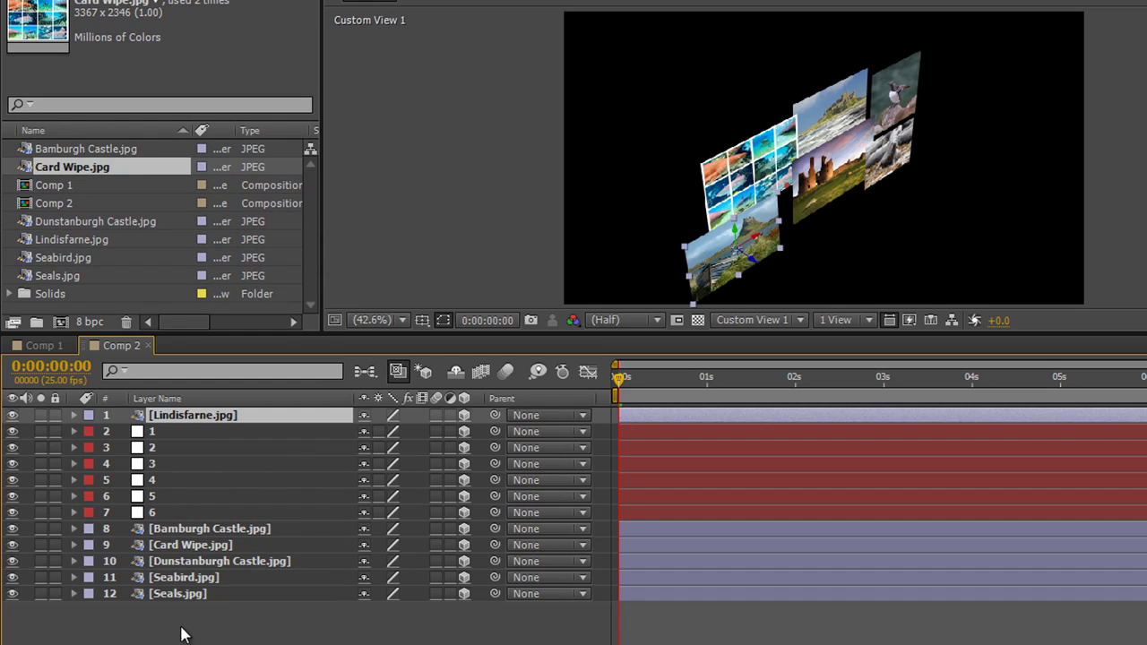
pyautogui.moveTo(182, 578); pyautogui.dragTo(199, 447)
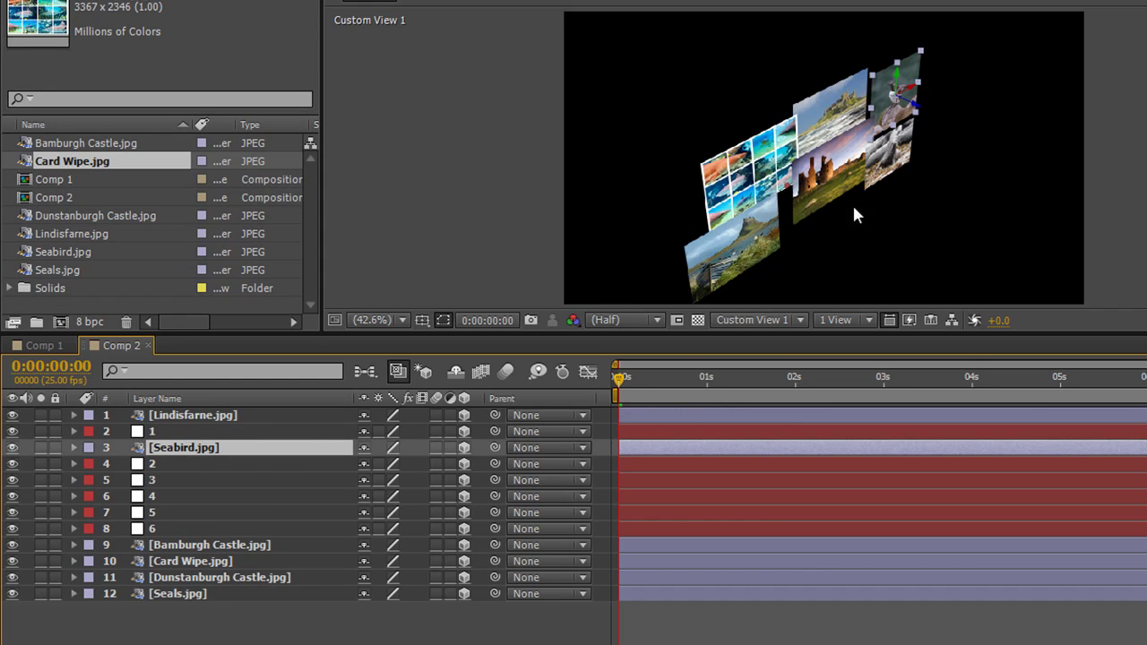
pyautogui.click(166, 561)
pyautogui.moveTo(166, 561); pyautogui.dragTo(175, 473)
pyautogui.moveTo(177, 565); pyautogui.dragTo(179, 508)
pyautogui.moveTo(177, 576); pyautogui.dragTo(176, 541)
pyautogui.moveTo(175, 594); pyautogui.dragTo(173, 578)
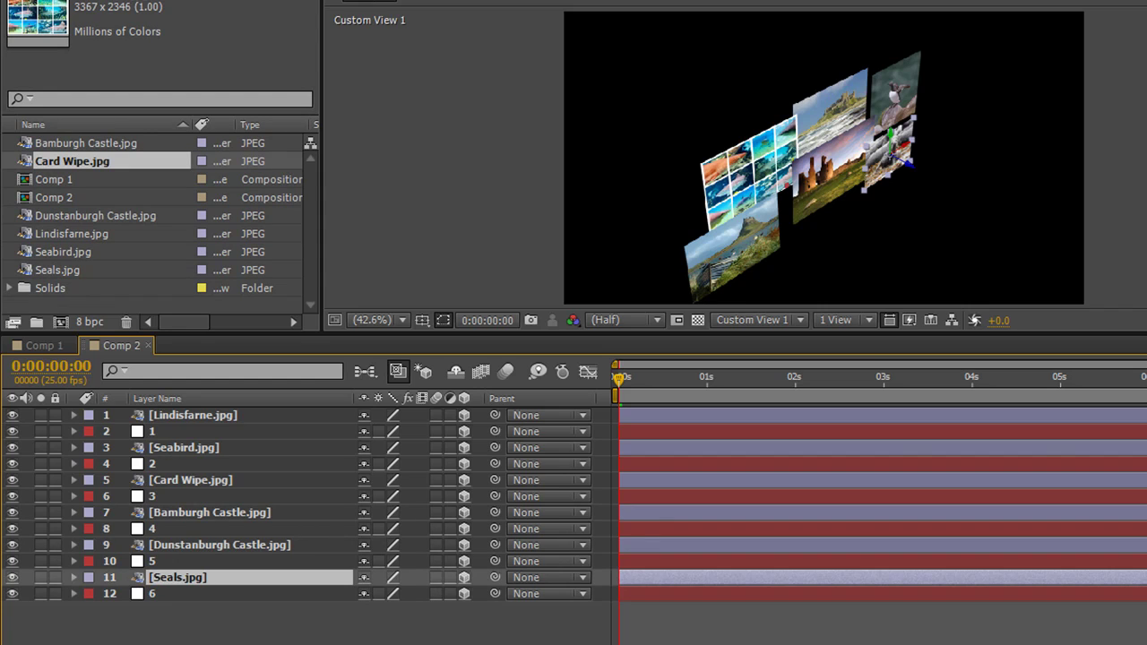
pyautogui.click(163, 609)
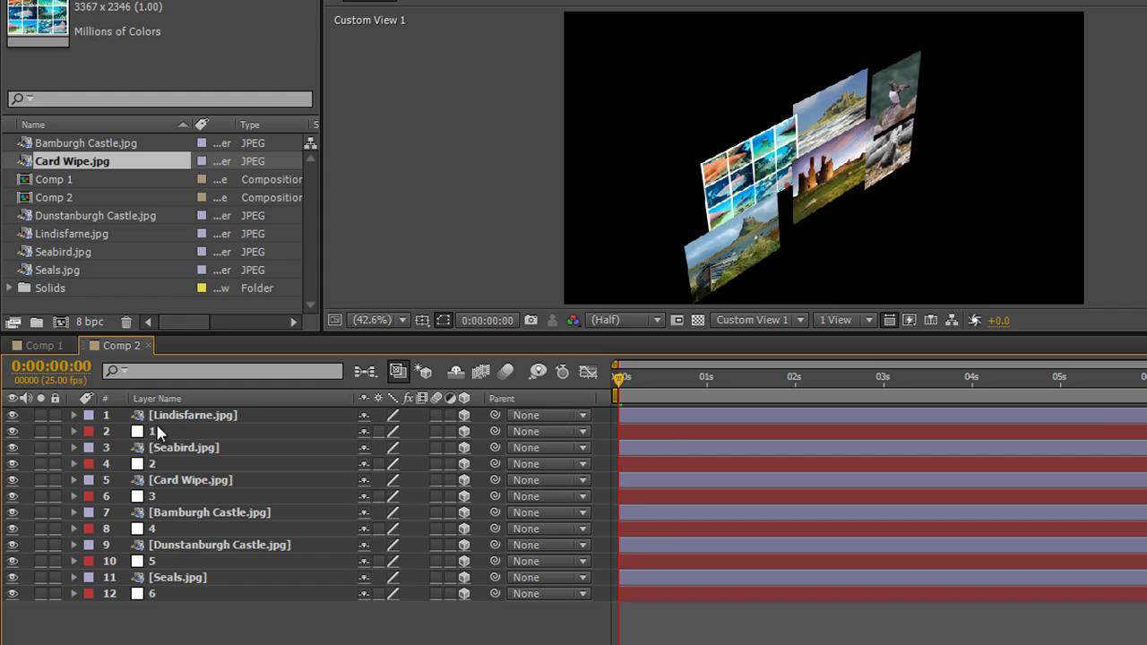
pyautogui.moveTo(108, 422); pyautogui.dragTo(108, 624)
# - Reveal Position and paste Lindisfarne.jpg's position onto solid 1, then copy Seabird.jpg's for solid 2
pyautogui.click(107, 625)
pyautogui.press('p')
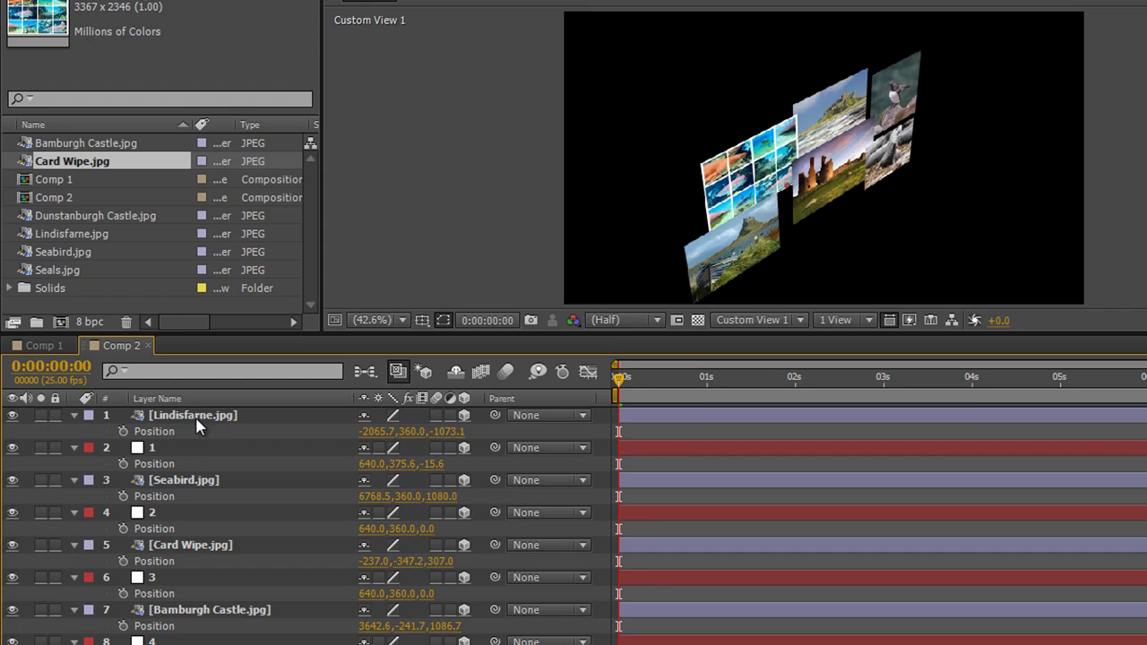
pyautogui.click(163, 433)
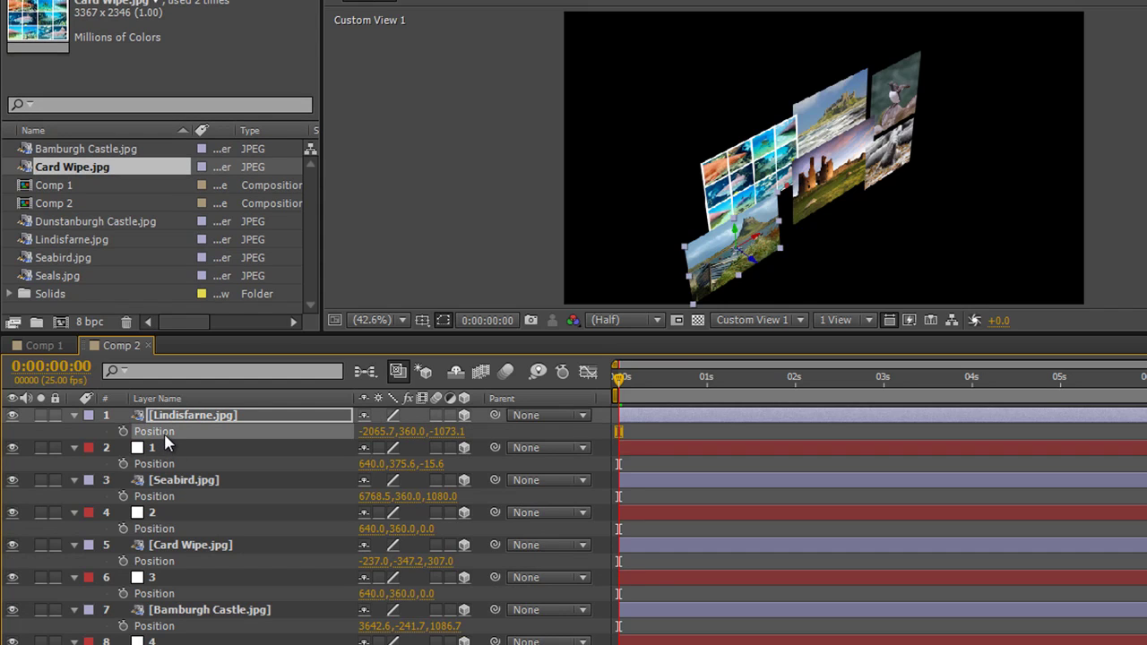
pyautogui.click(163, 465)
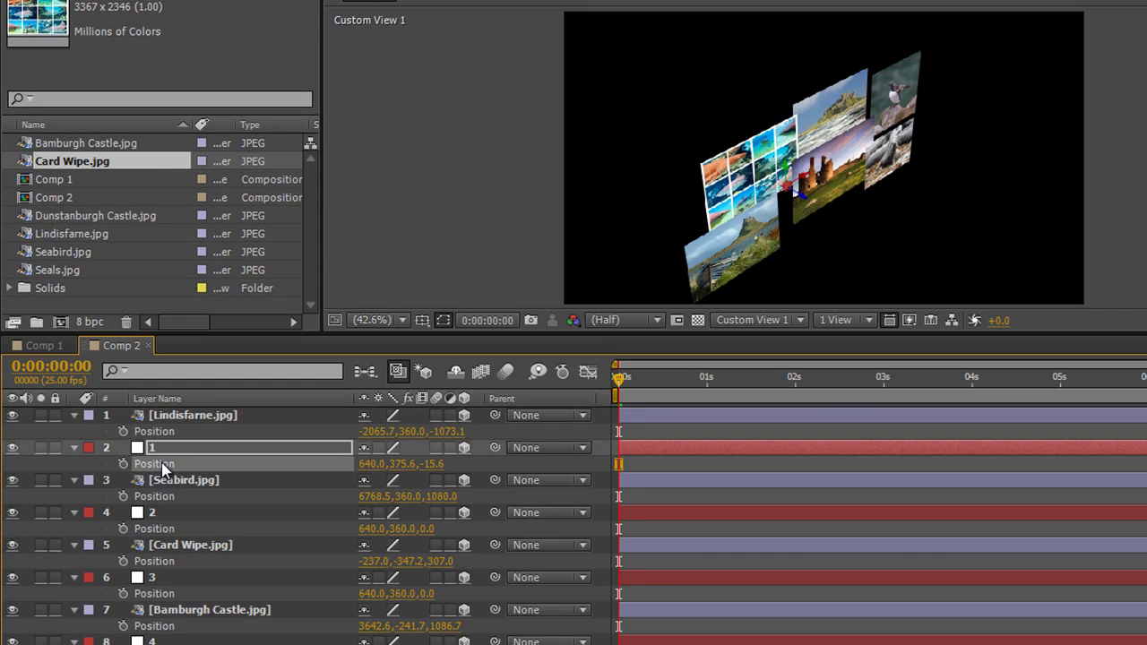
pyautogui.hotkey('ctrl', 'v')
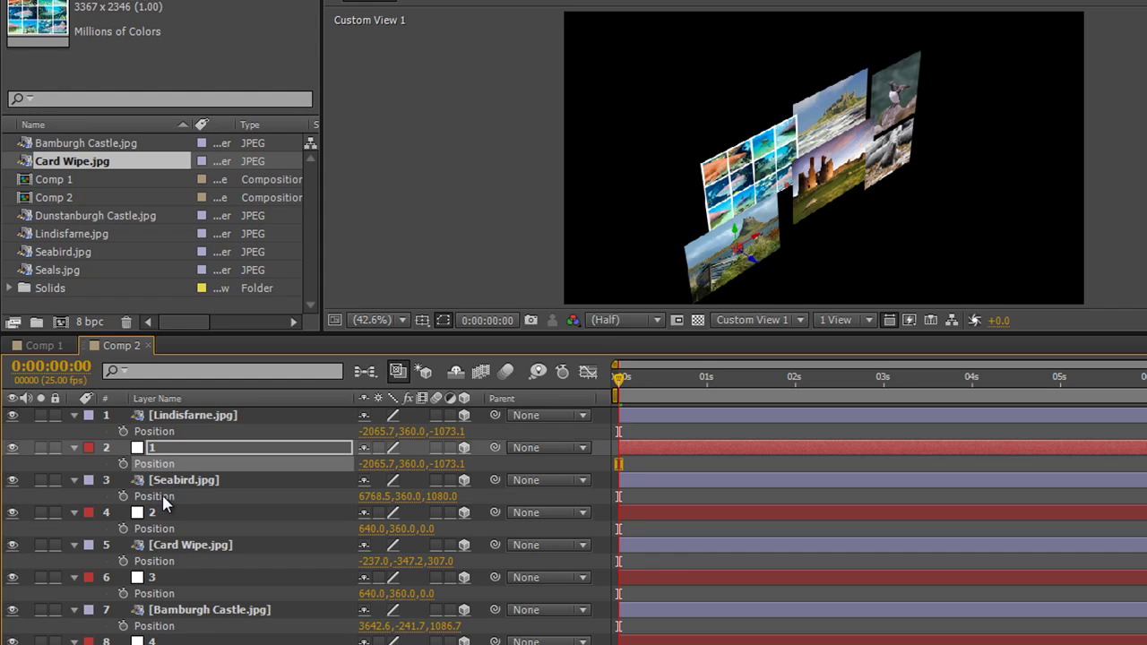
pyautogui.click(162, 498)
pyautogui.click(163, 514)
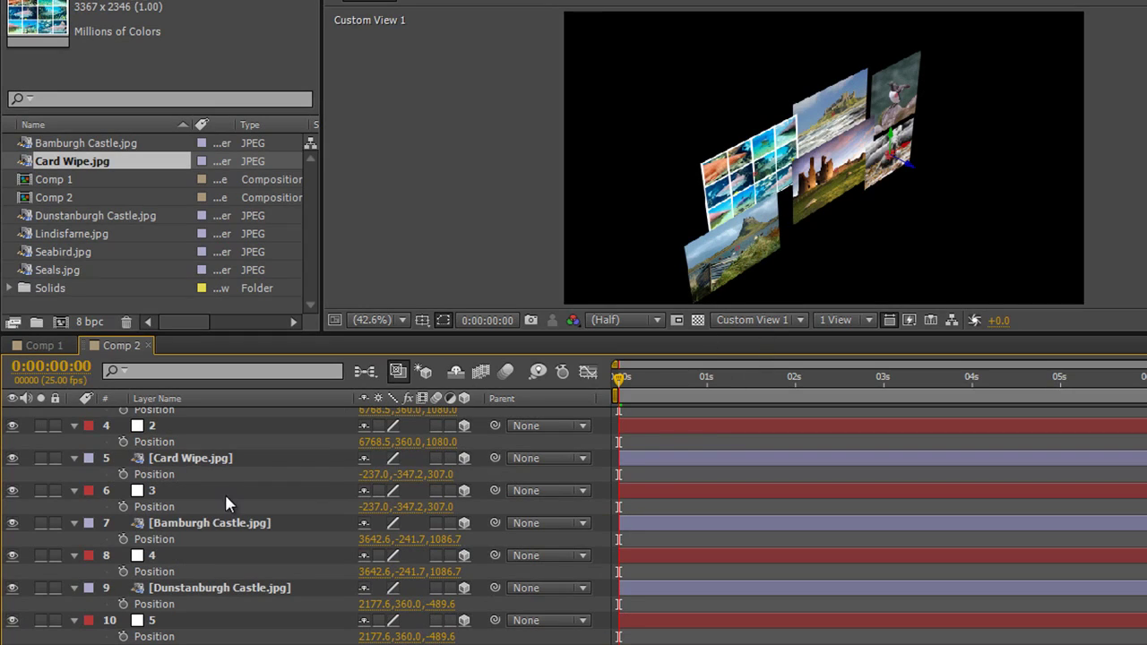
pyautogui.scroll(5, 226, 501)
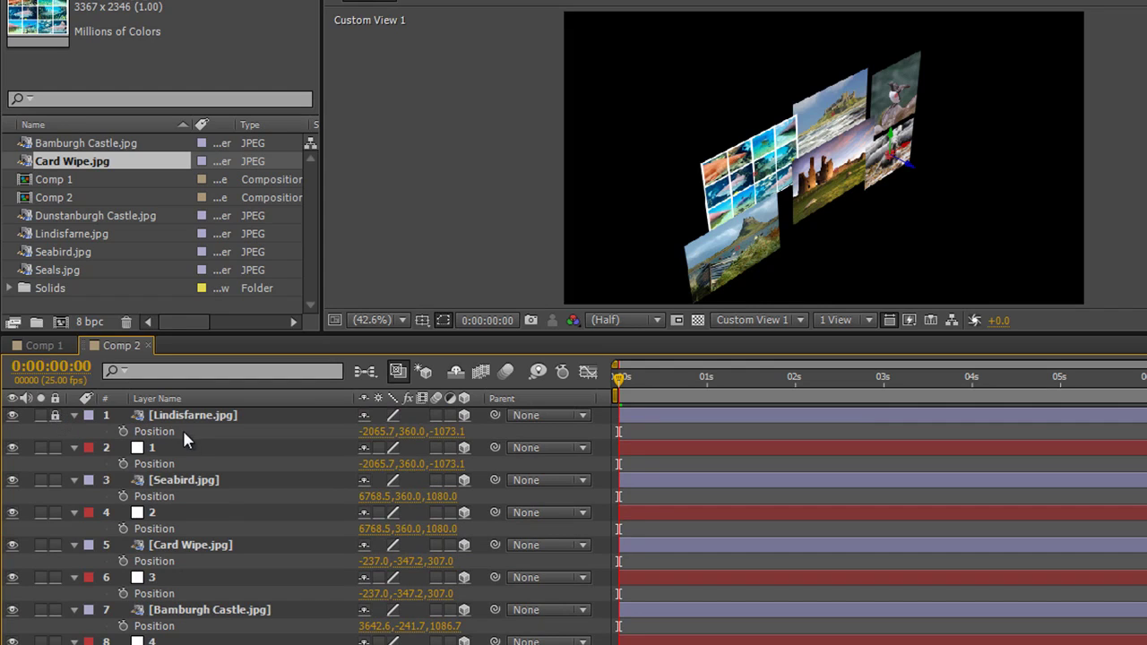
# - Lock the Seabird, Card Wipe, Bamburgh Castle, Dunstanburgh Castle and Seals photo layers
pyautogui.click(55, 480)
pyautogui.click(54, 545)
pyautogui.click(54, 610)
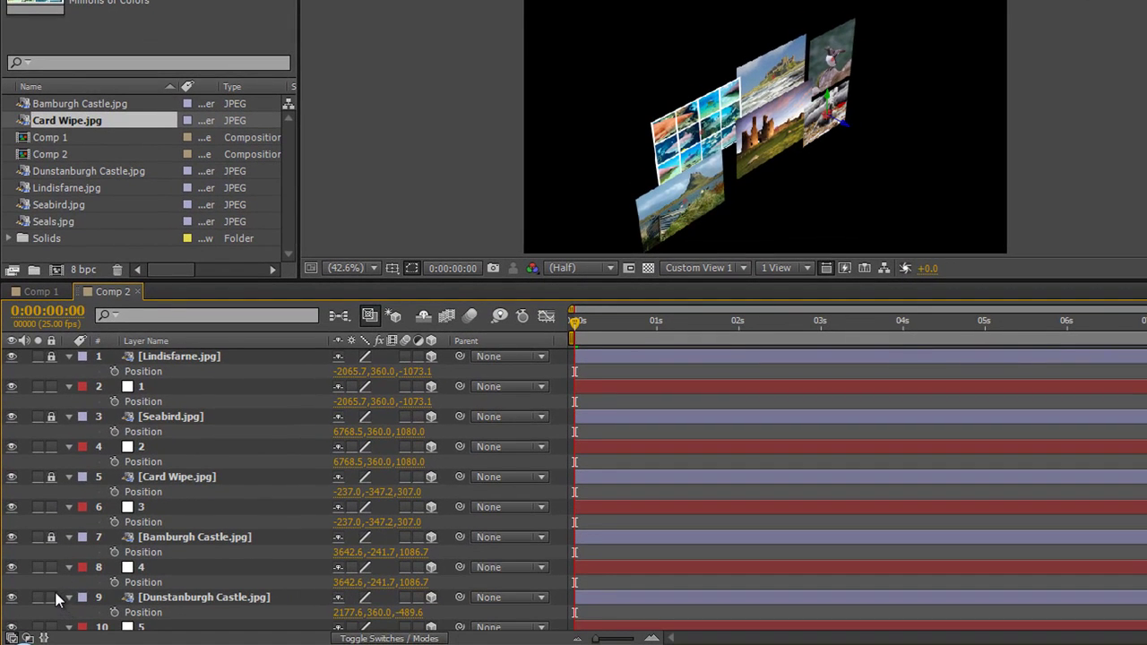
pyautogui.click(51, 602)
pyautogui.scroll(-2, 182, 487)
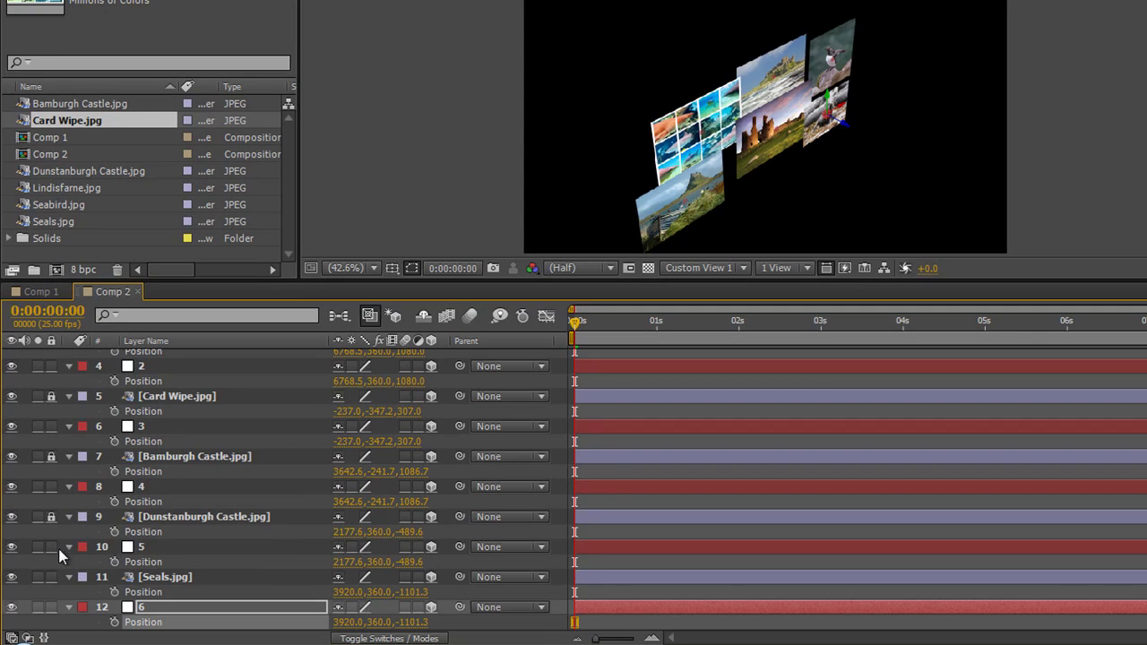
pyautogui.click(52, 577)
pyautogui.scroll(3, 157, 542)
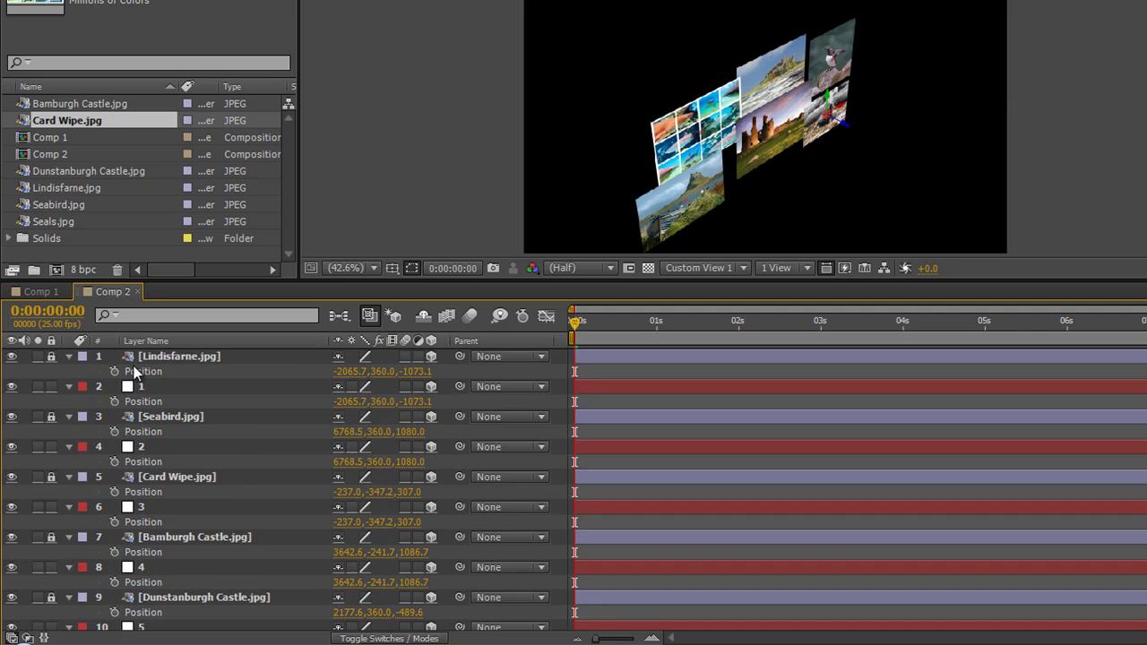
# - Mark those five photo layers shy and hide shy layers from the timeline
pyautogui.click(425, 317)
pyautogui.scroll(-1, 332, 394)
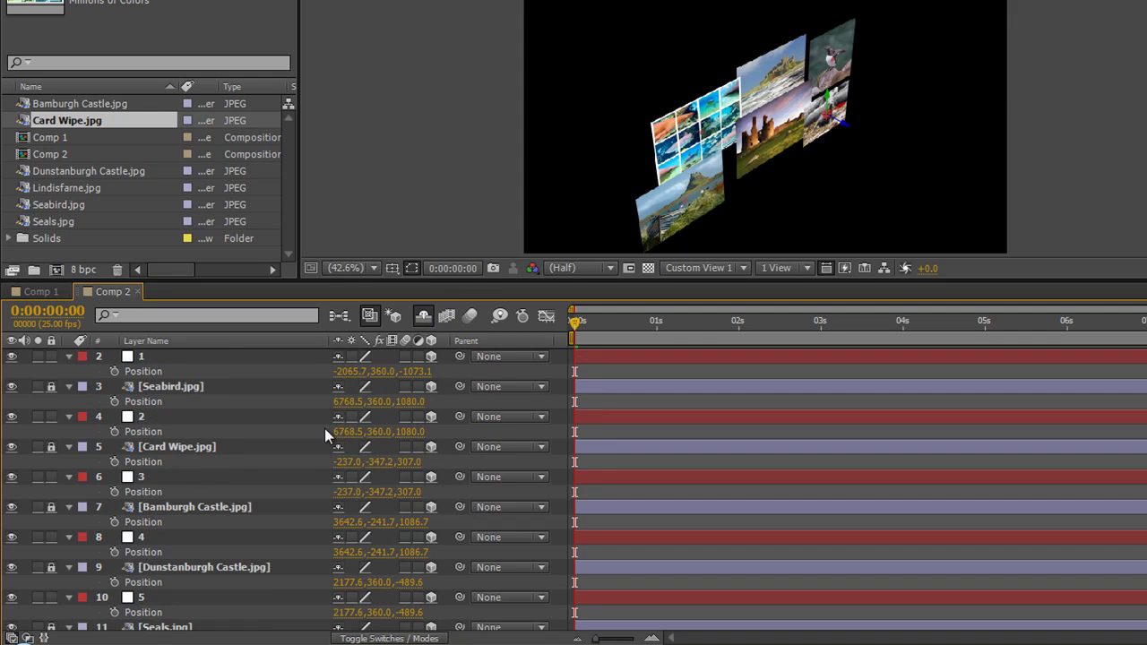
pyautogui.click(338, 387)
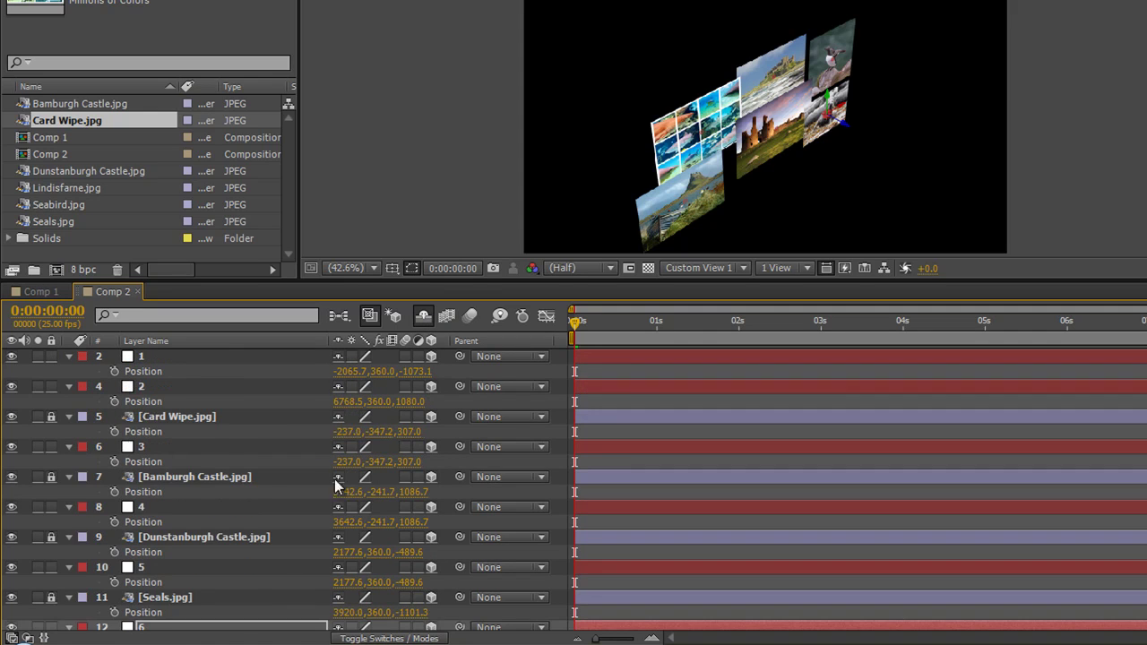
pyautogui.click(338, 416)
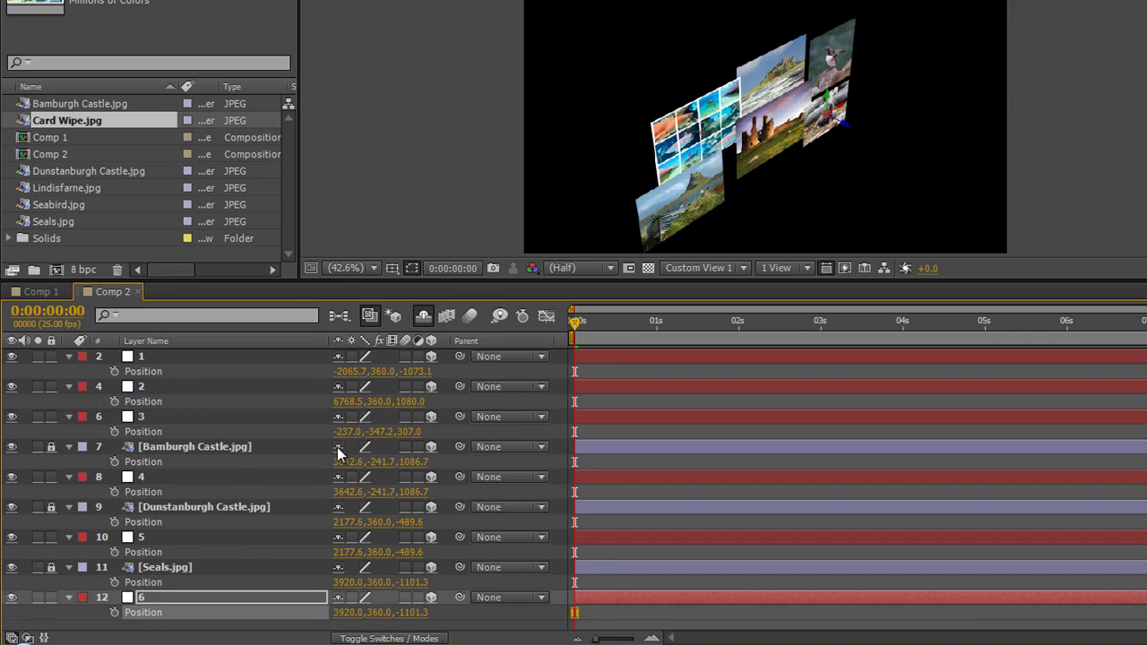
pyautogui.click(339, 447)
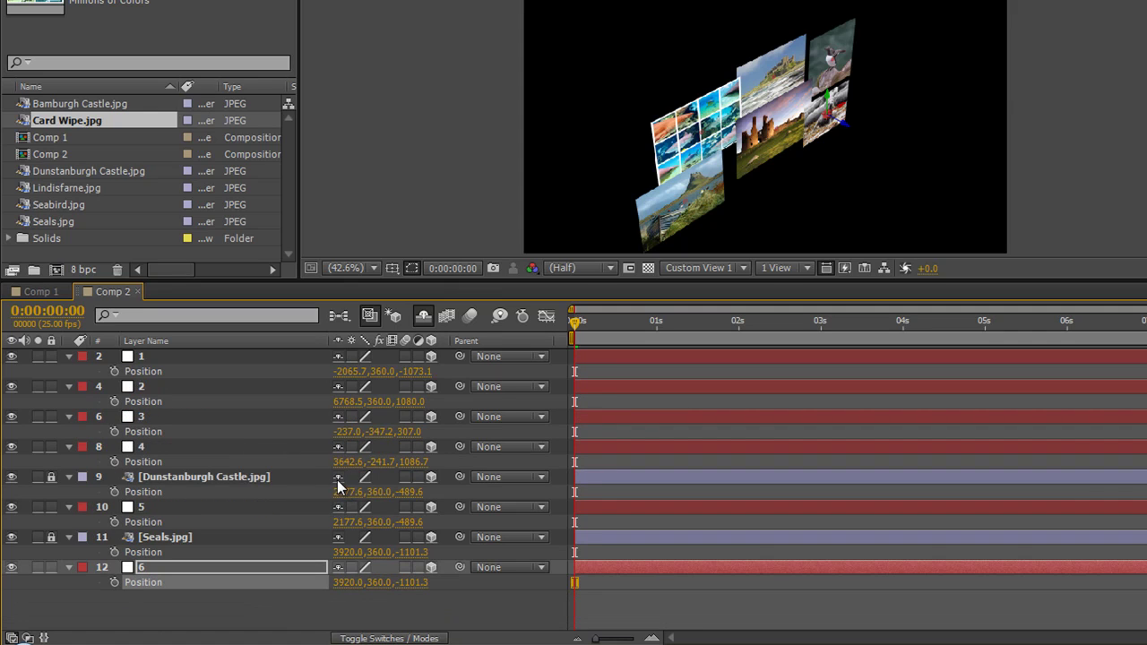
pyautogui.click(339, 480)
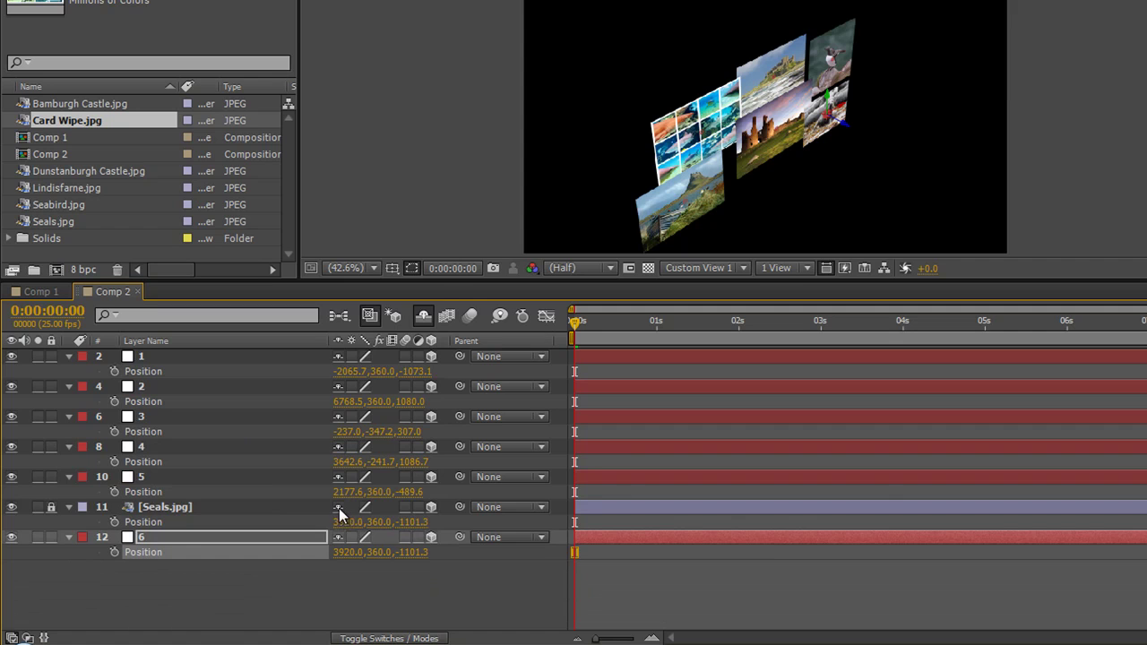
pyautogui.click(340, 508)
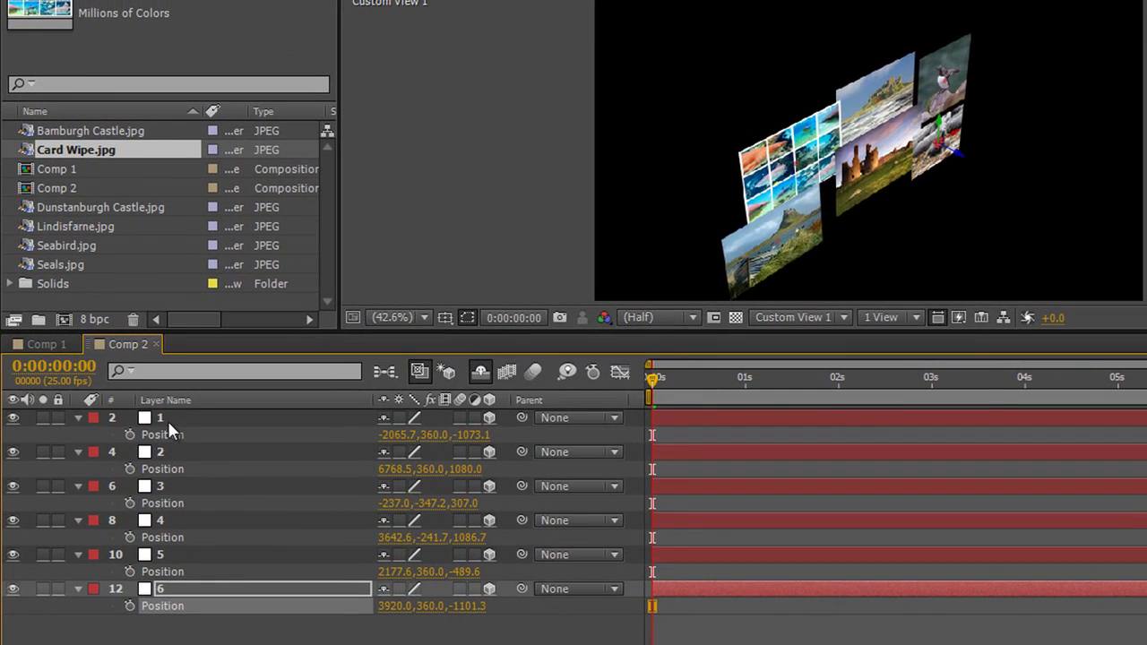
# - Reposition tiles 1–3 with the axis gizmos: tile 1 right and up, tile 2 up, tile 3 left
pyautogui.click(176, 416)
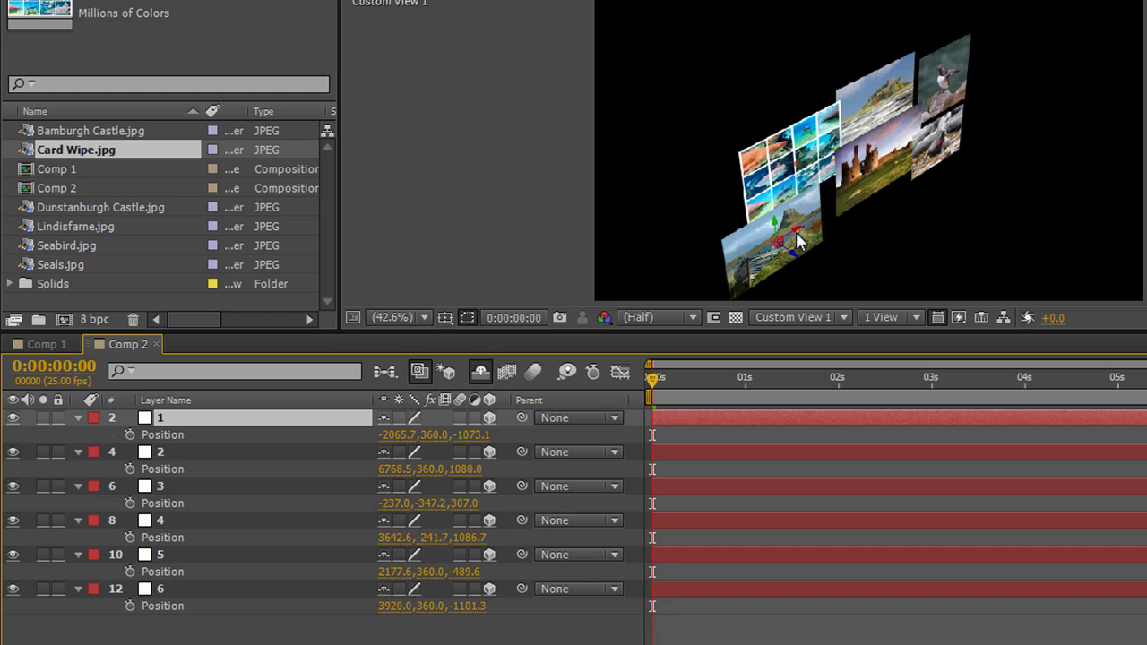
pyautogui.moveTo(796, 232); pyautogui.dragTo(812, 251)
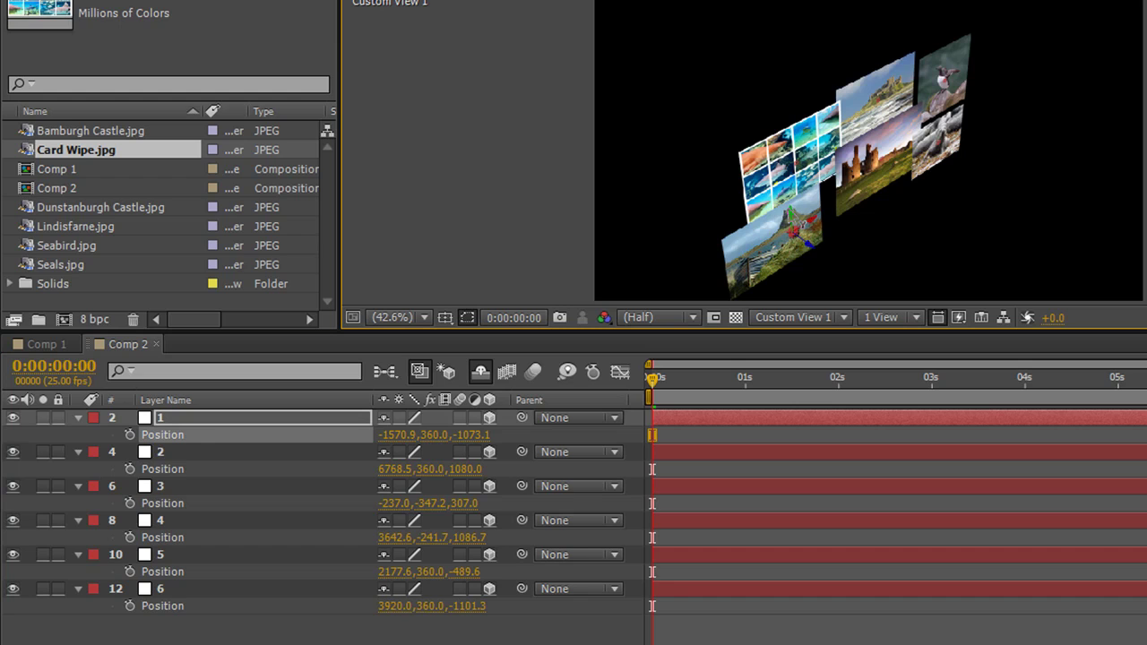
pyautogui.moveTo(800, 222); pyautogui.dragTo(794, 200)
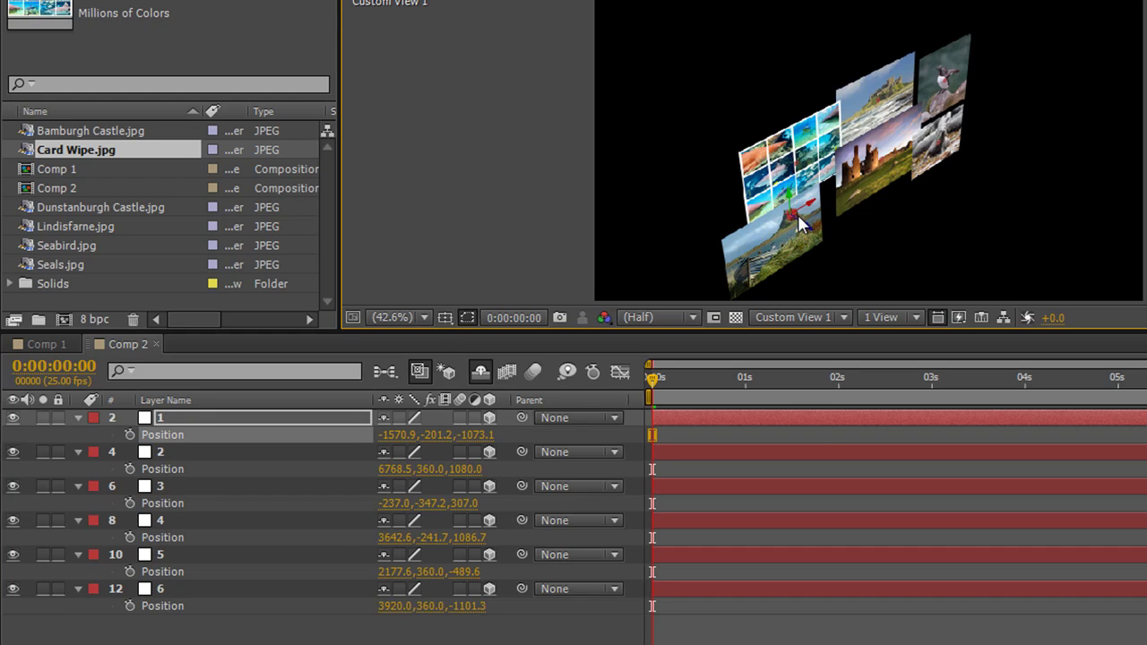
pyautogui.click(179, 451)
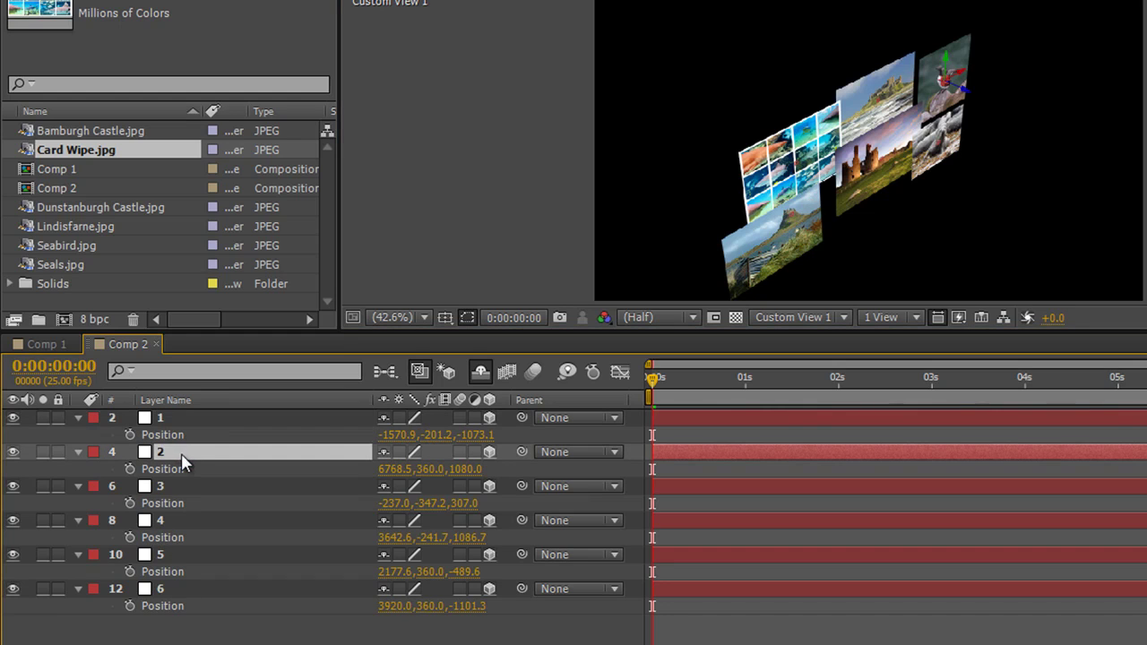
pyautogui.moveTo(953, 72)
pyautogui.mouseDown()
pyautogui.moveTo(952, 51)
pyautogui.moveTo(969, 76)
pyautogui.mouseUp()
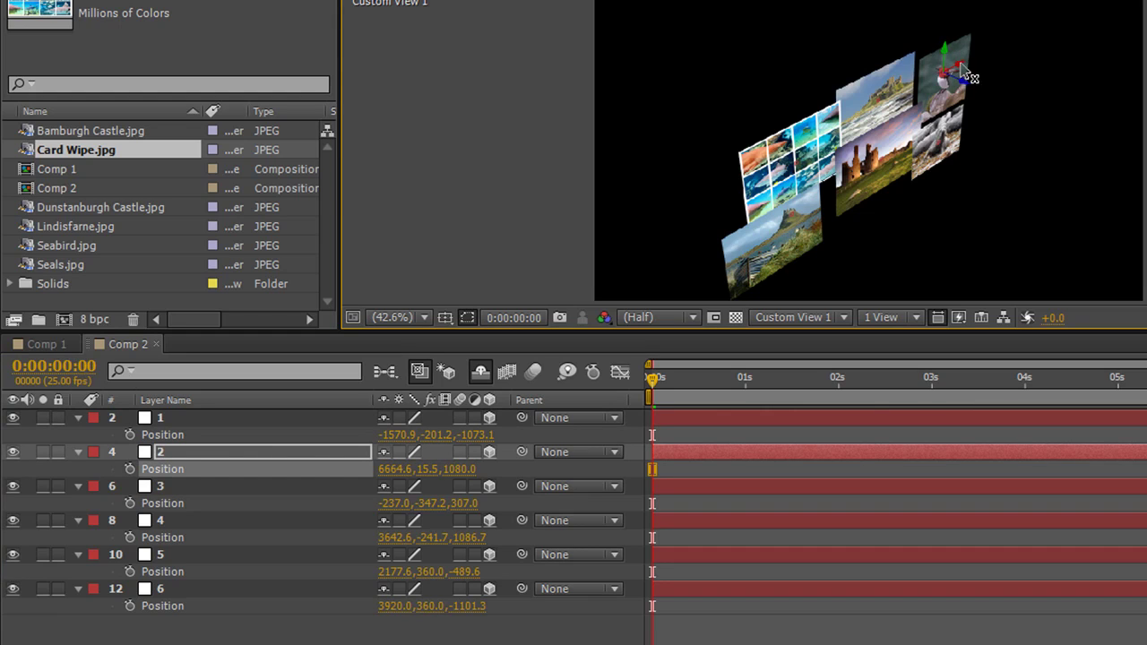
pyautogui.click(174, 487)
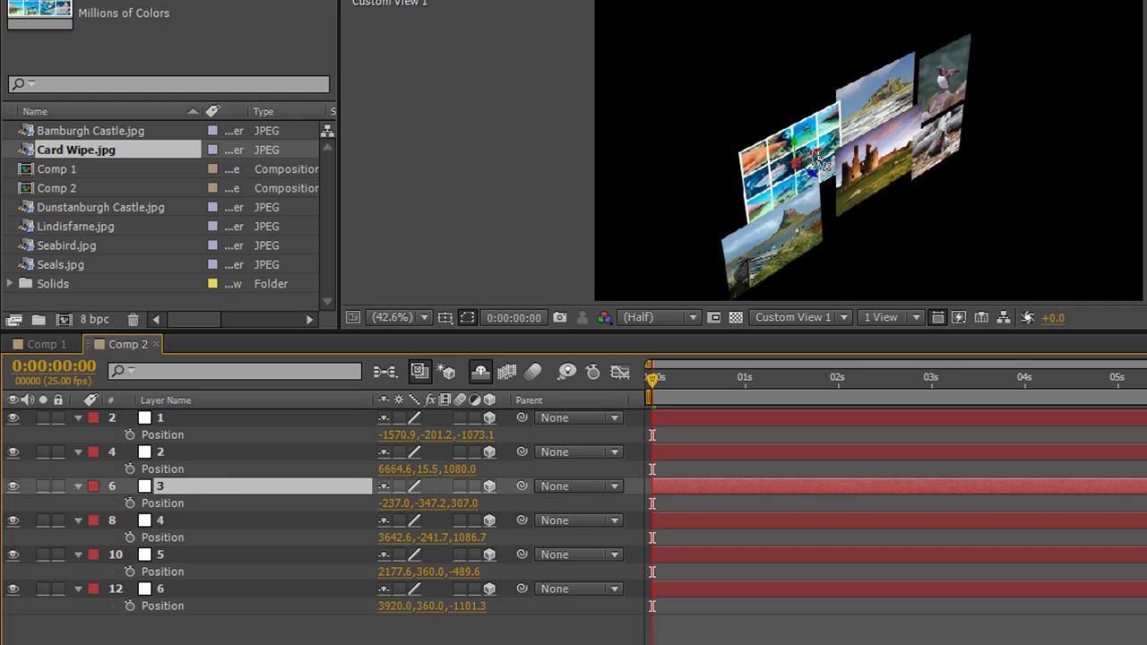
pyautogui.moveTo(823, 164); pyautogui.dragTo(776, 176)
# - Reposition tiles 4–6: tile 4 right, tile 5 left, tile 6 right and up
pyautogui.click(166, 522)
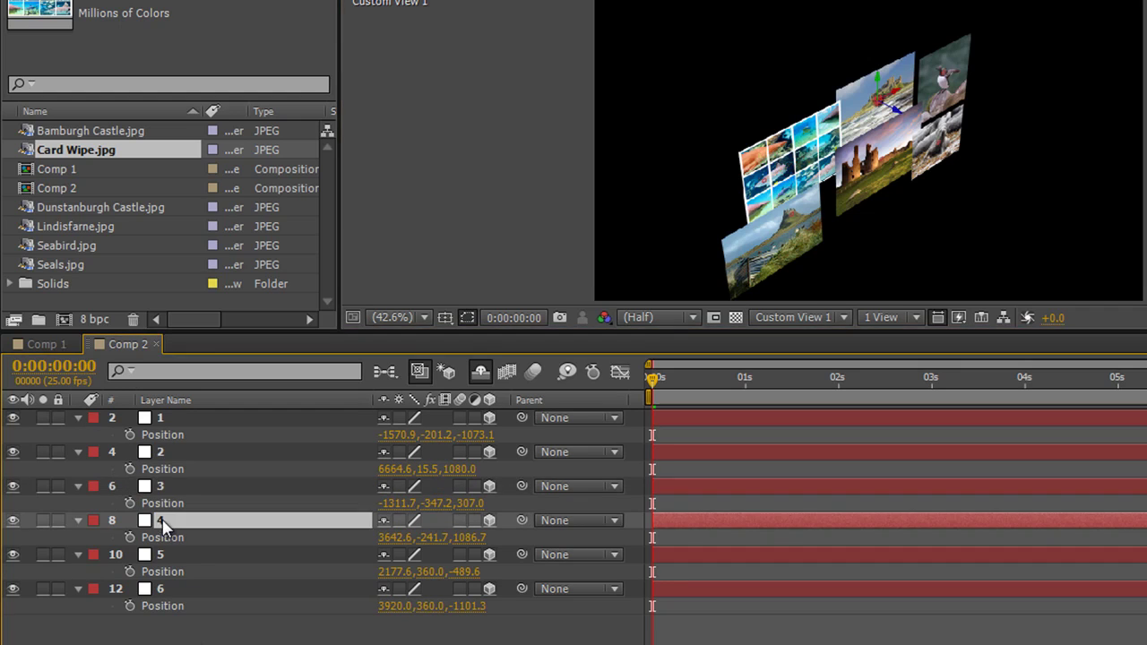
pyautogui.moveTo(899, 107); pyautogui.dragTo(894, 68)
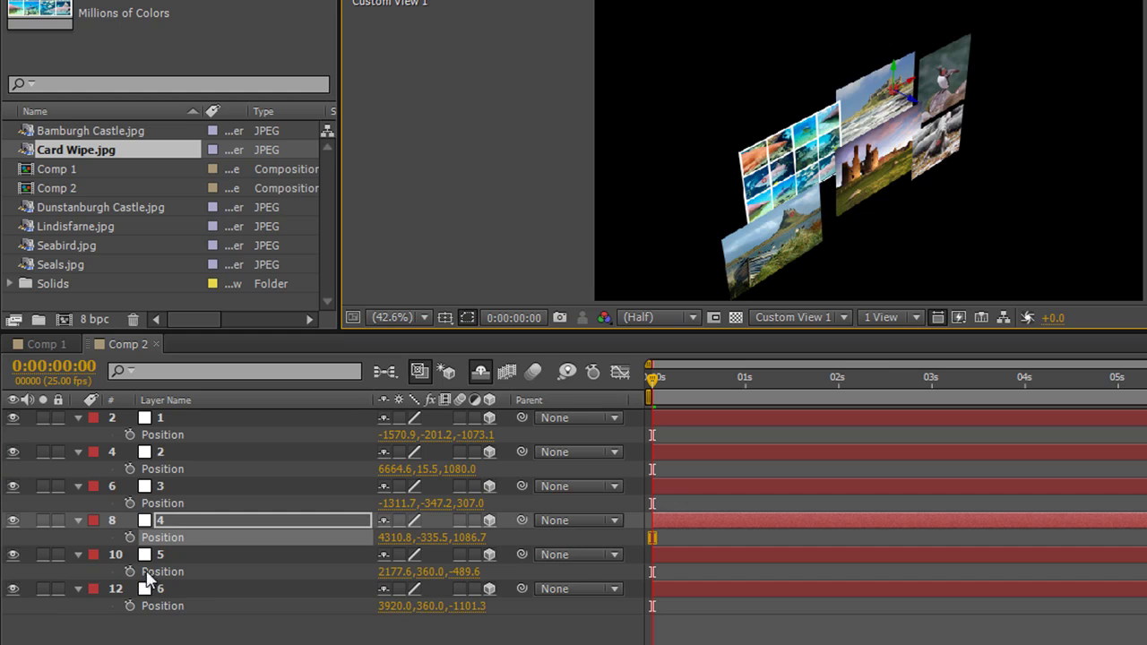
pyautogui.click(156, 554)
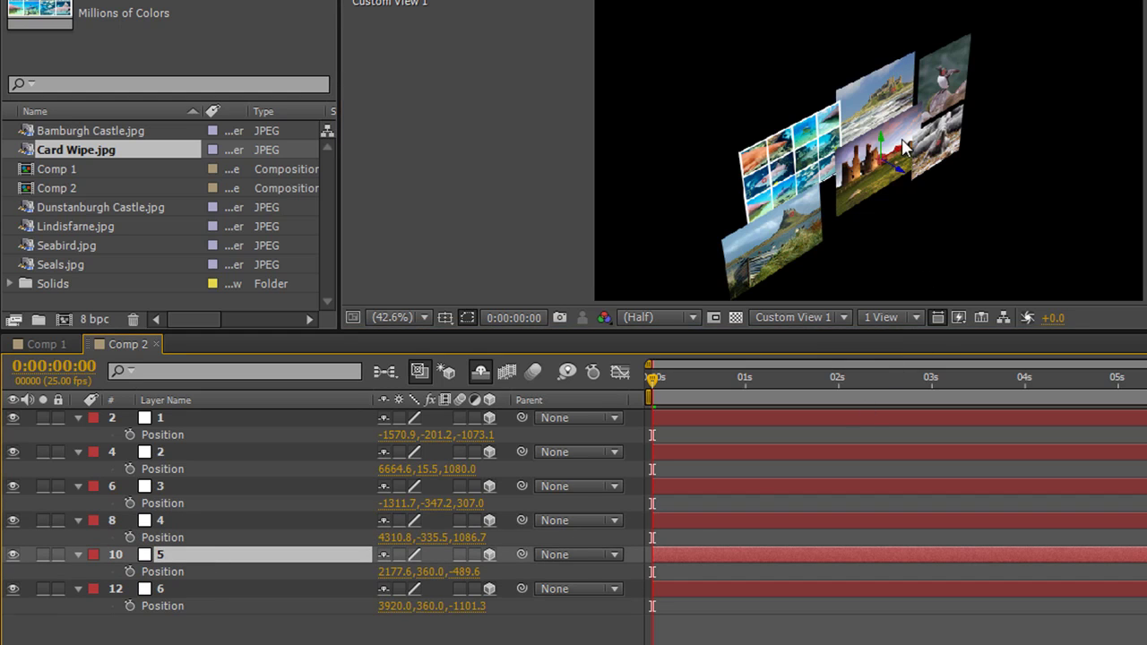
pyautogui.moveTo(900, 165); pyautogui.dragTo(878, 166)
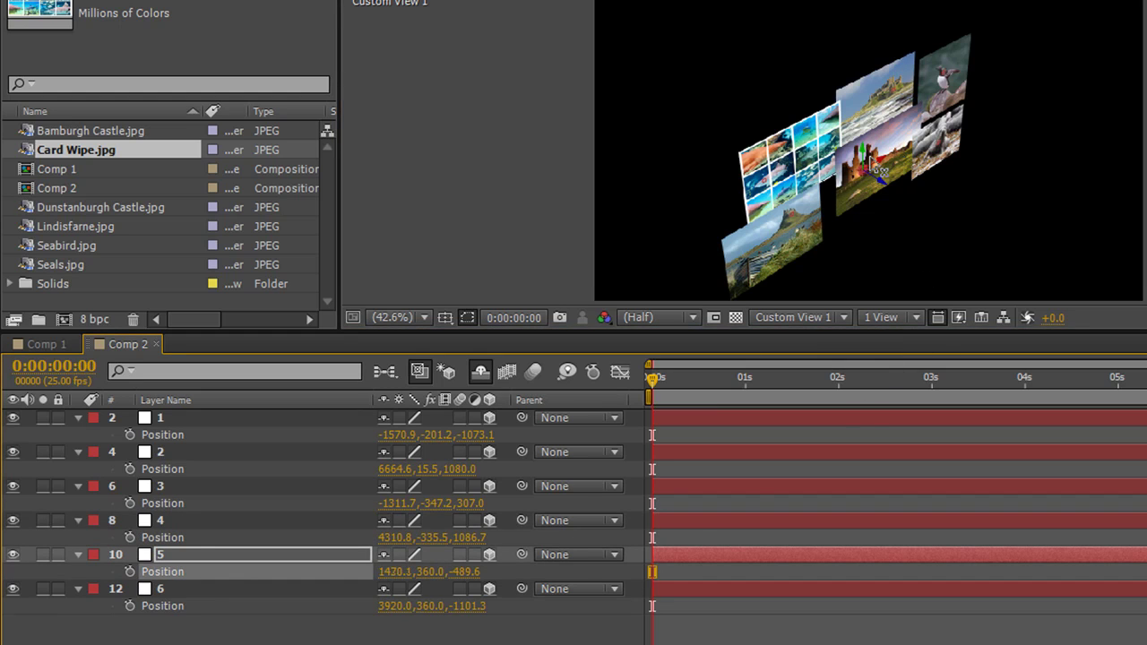
pyautogui.click(151, 590)
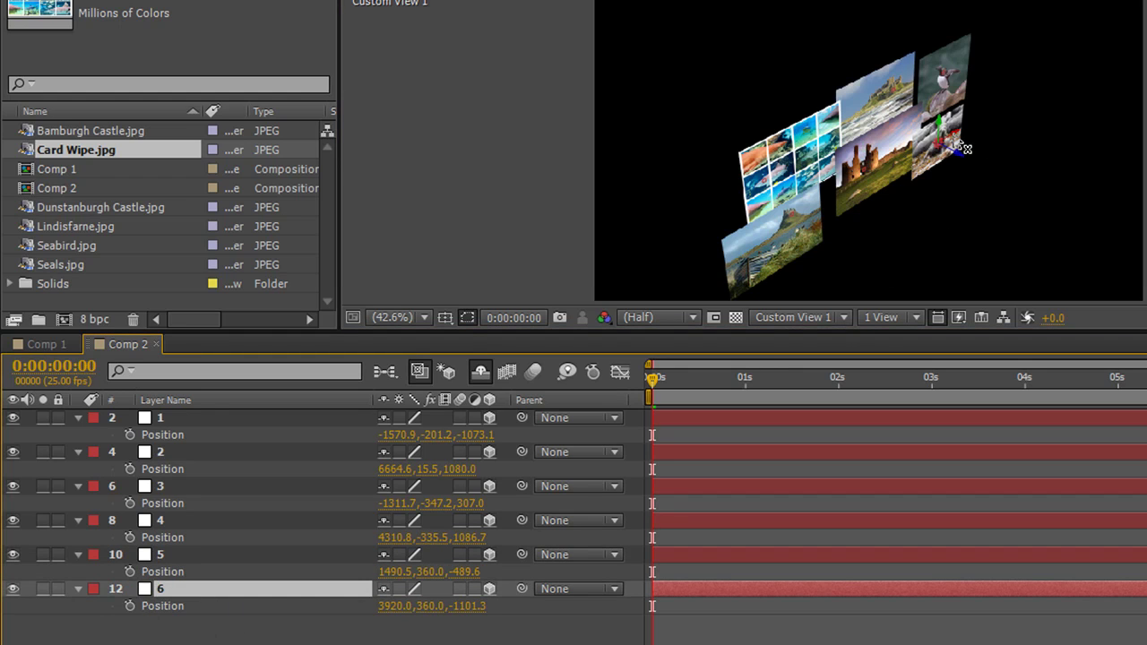
pyautogui.moveTo(966, 148); pyautogui.dragTo(948, 116)
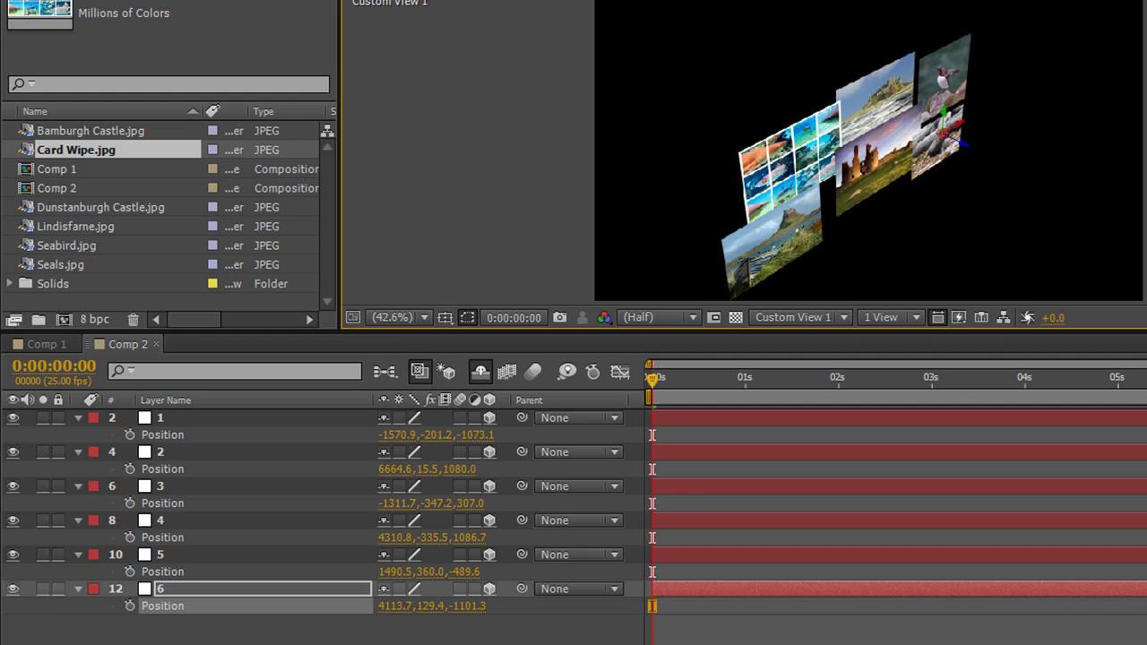
pyautogui.press('F2')
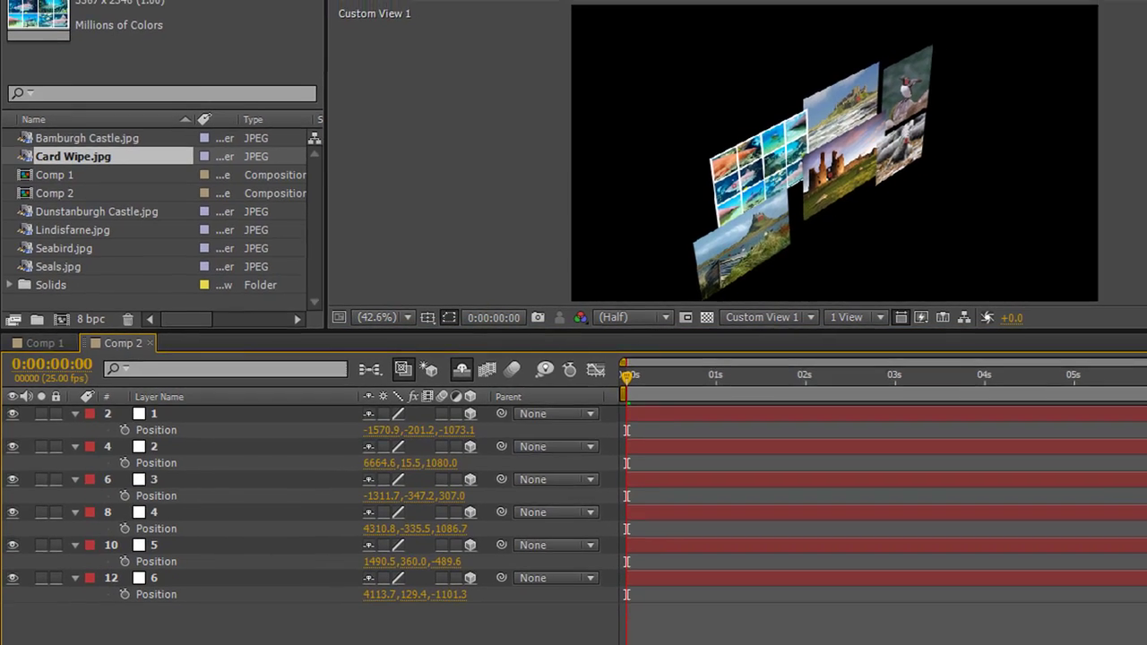
pyautogui.hotkey('ctrl', 'alt', 'shift', 'c')
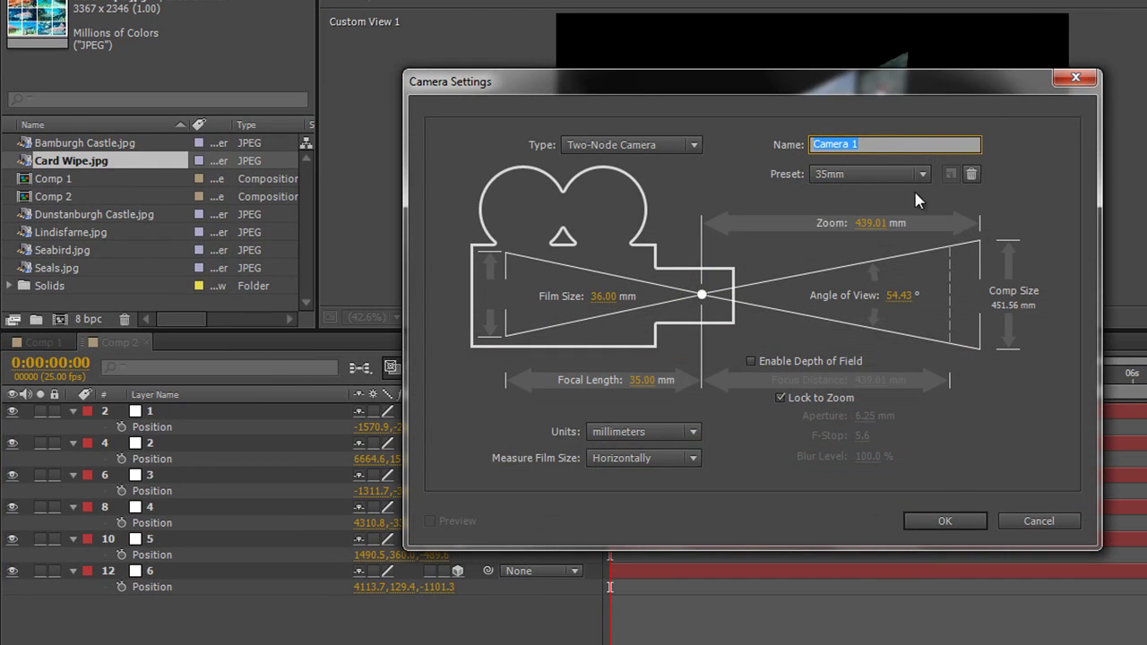
# - Create Camera 1 with the 35mm preset at the top of Comp 2
pyautogui.click(945, 522)
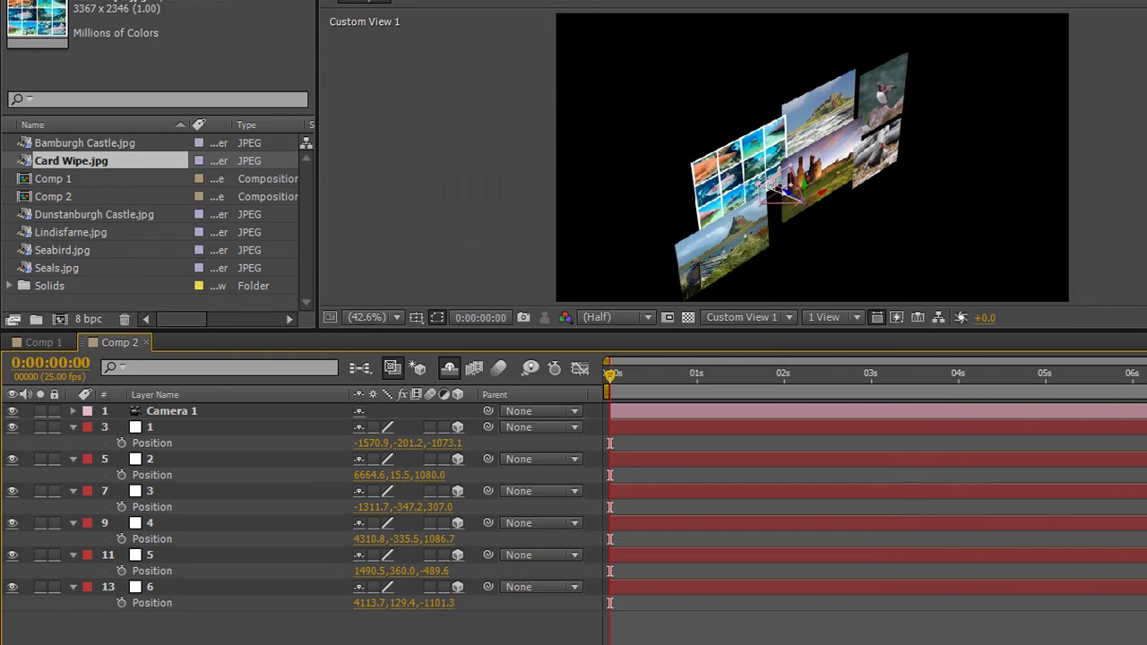
pyautogui.rightClick(232, 417)
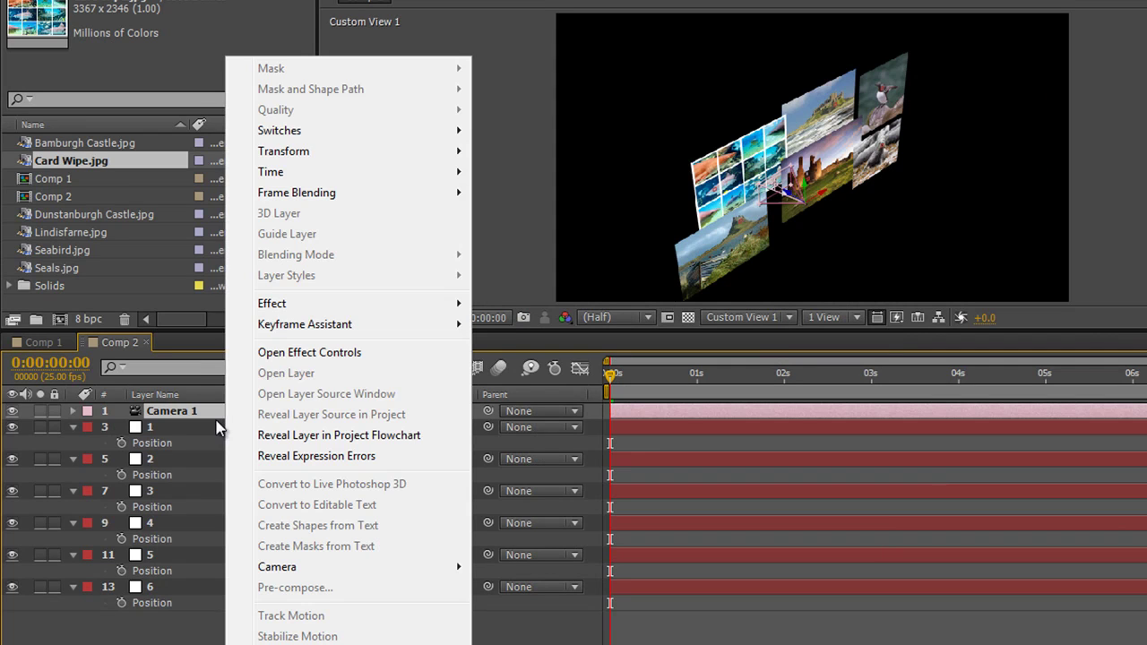
pyautogui.moveTo(313, 583)
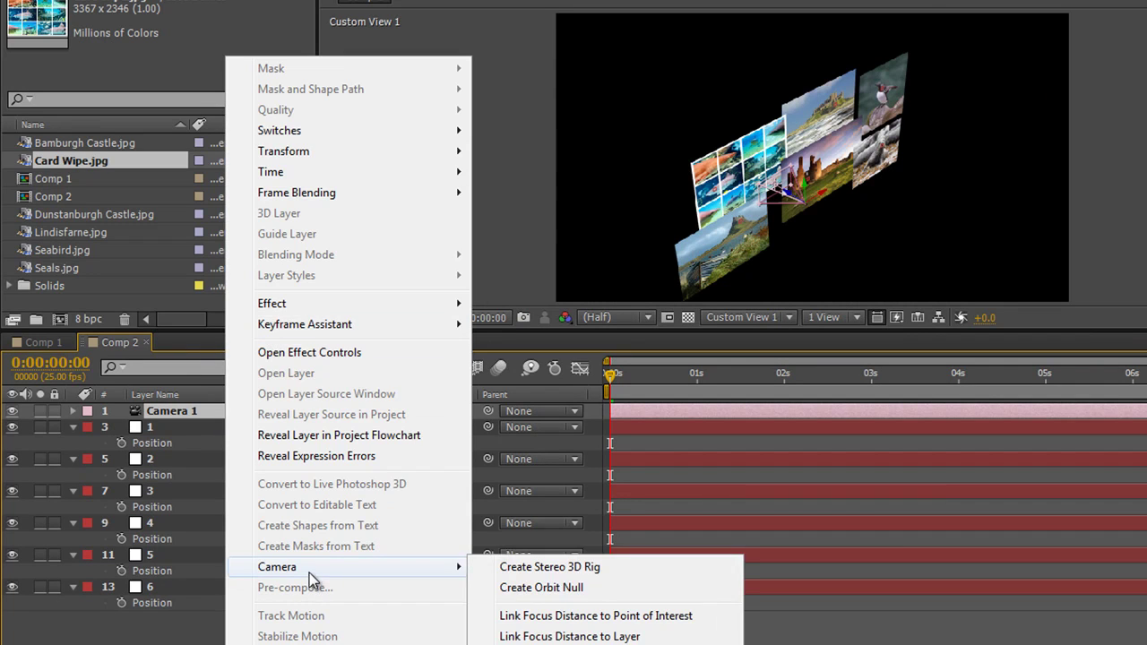
pyautogui.click(164, 602)
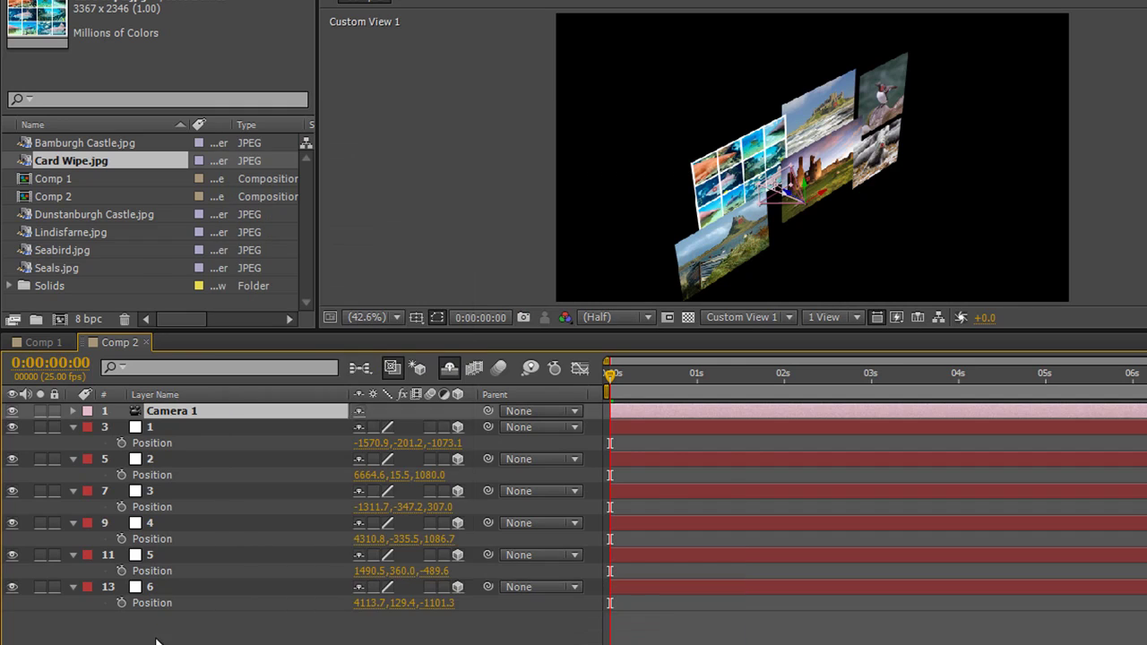
# - Add a null object named 'Cam Control' above Camera 1 and parent Camera 1 to it
pyautogui.click(185, 415)
pyautogui.hotkey('ctrl', 'alt', 'shift', 'y')
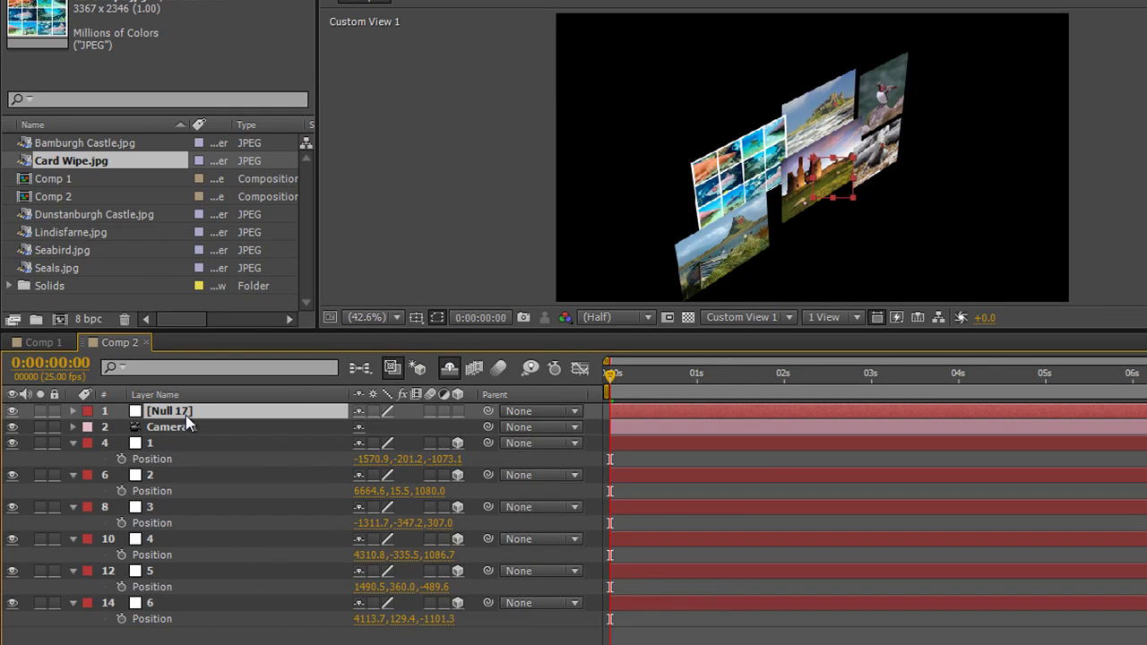
pyautogui.press('Return')
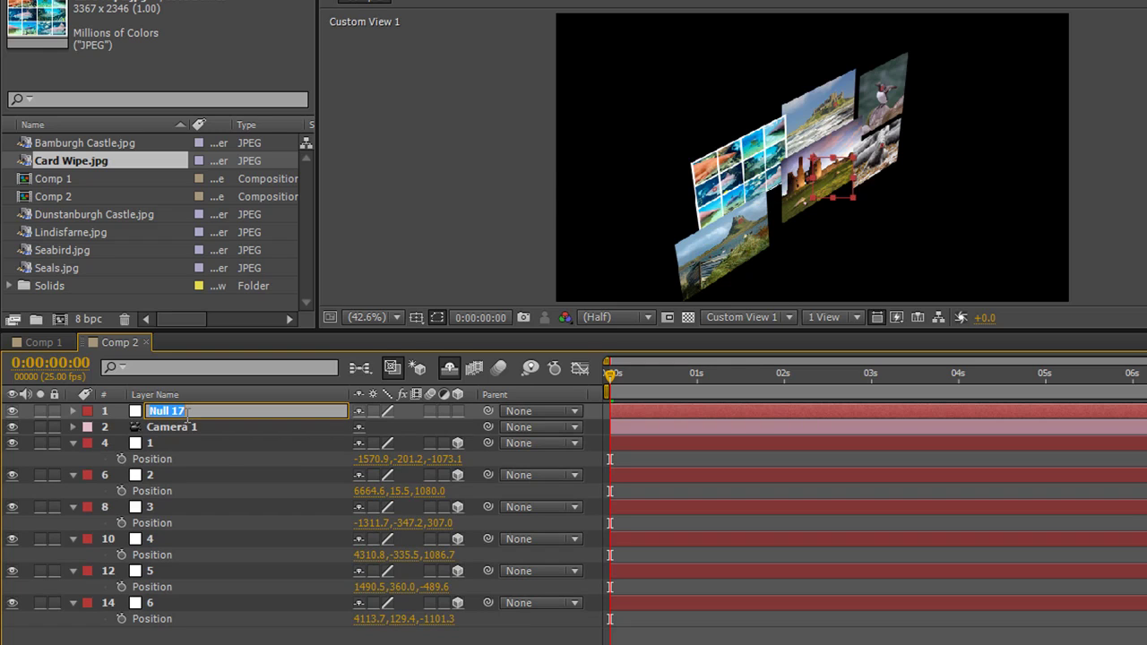
pyautogui.write('\\am')
pyautogui.press('Return')
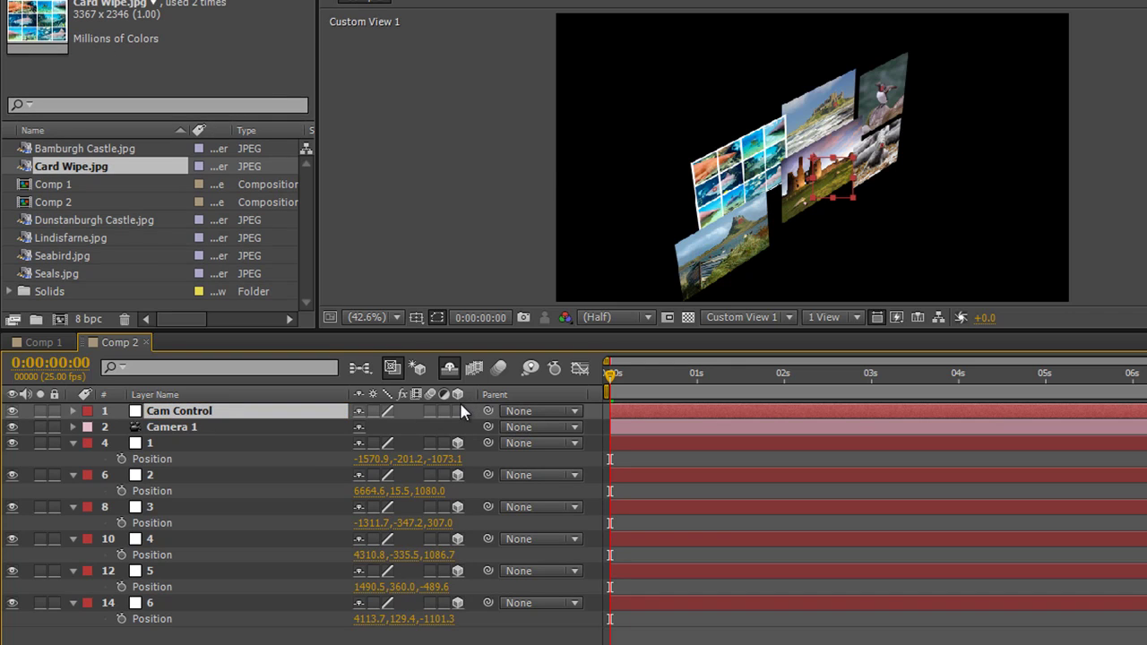
pyautogui.moveTo(488, 427); pyautogui.dragTo(205, 414)
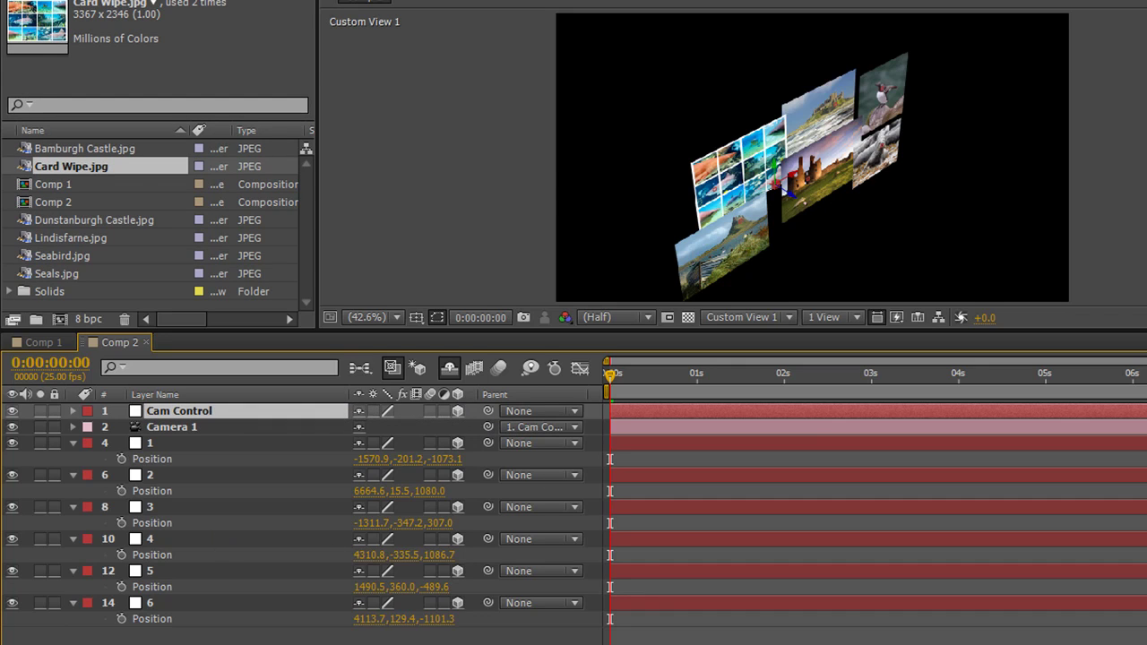
pyautogui.press('pagedown')
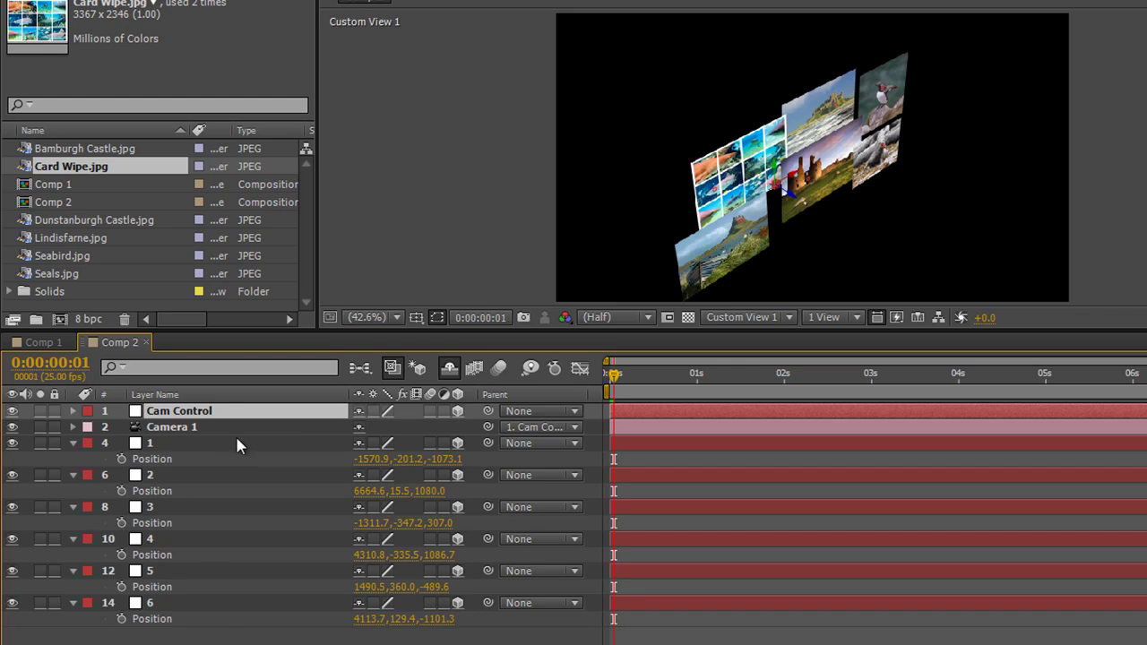
# - Show Cam Control's Position property and enable its stopwatch for keyframing
pyautogui.click(158, 459)
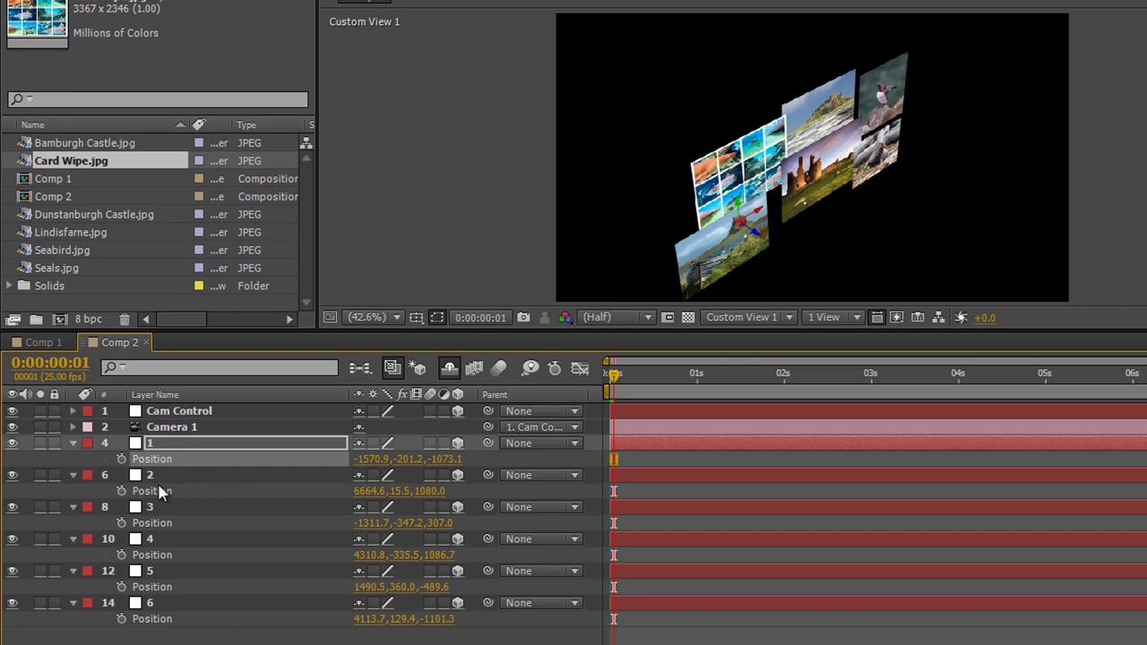
pyautogui.click(184, 413)
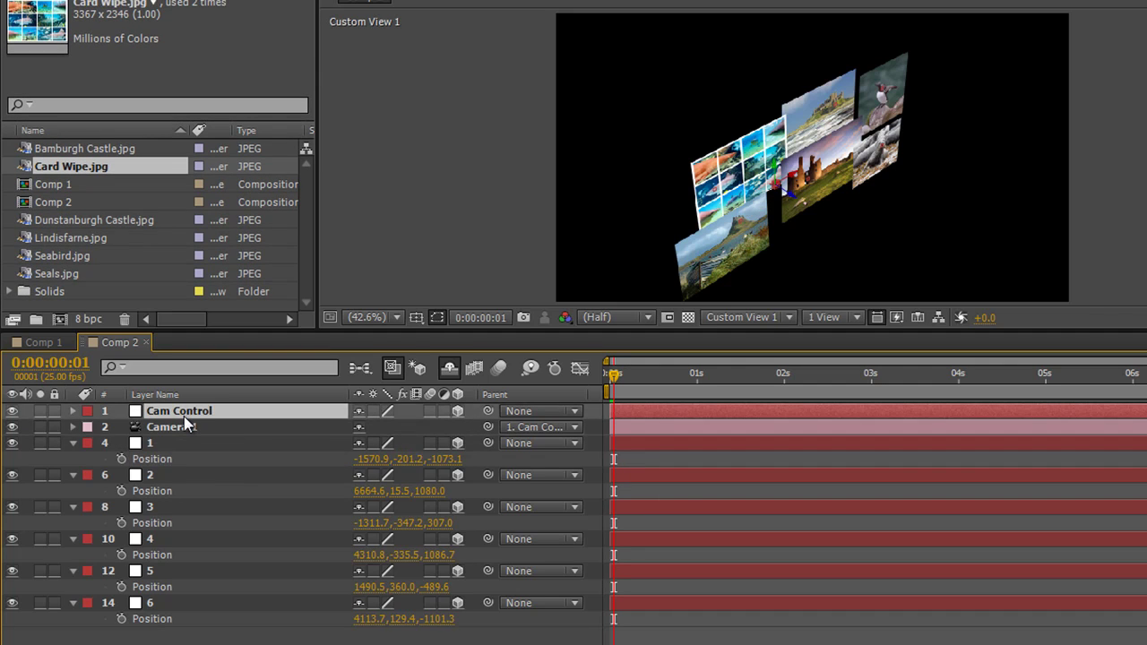
pyautogui.keyDown('ctrl'); pyautogui.click(184, 415); pyautogui.keyUp('ctrl')
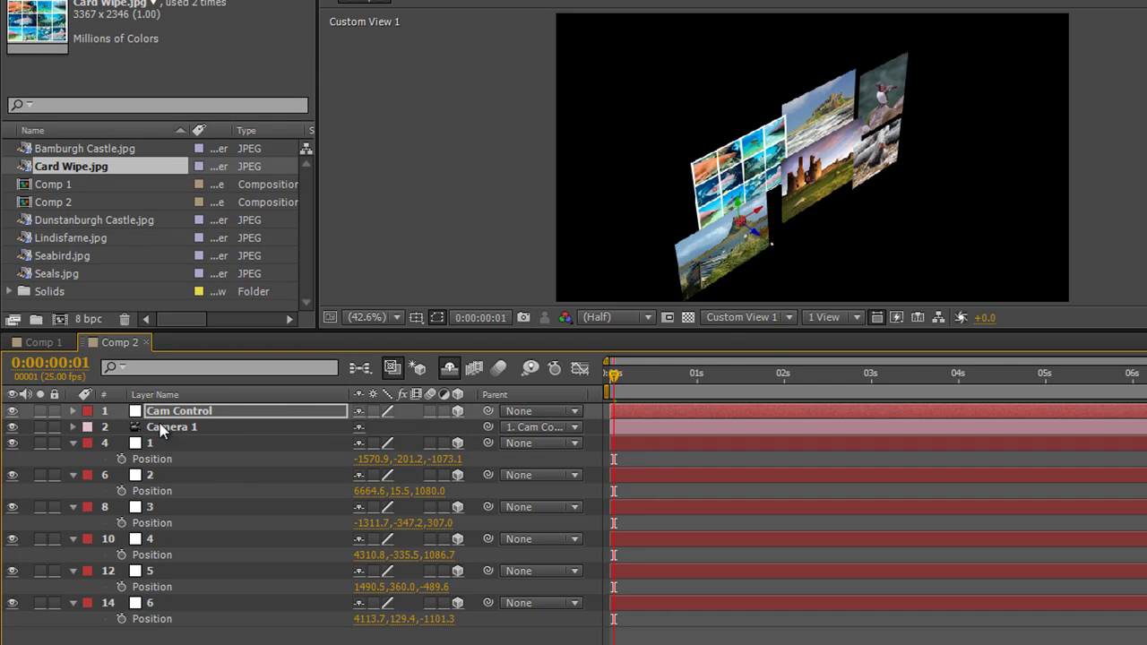
pyautogui.click(169, 415)
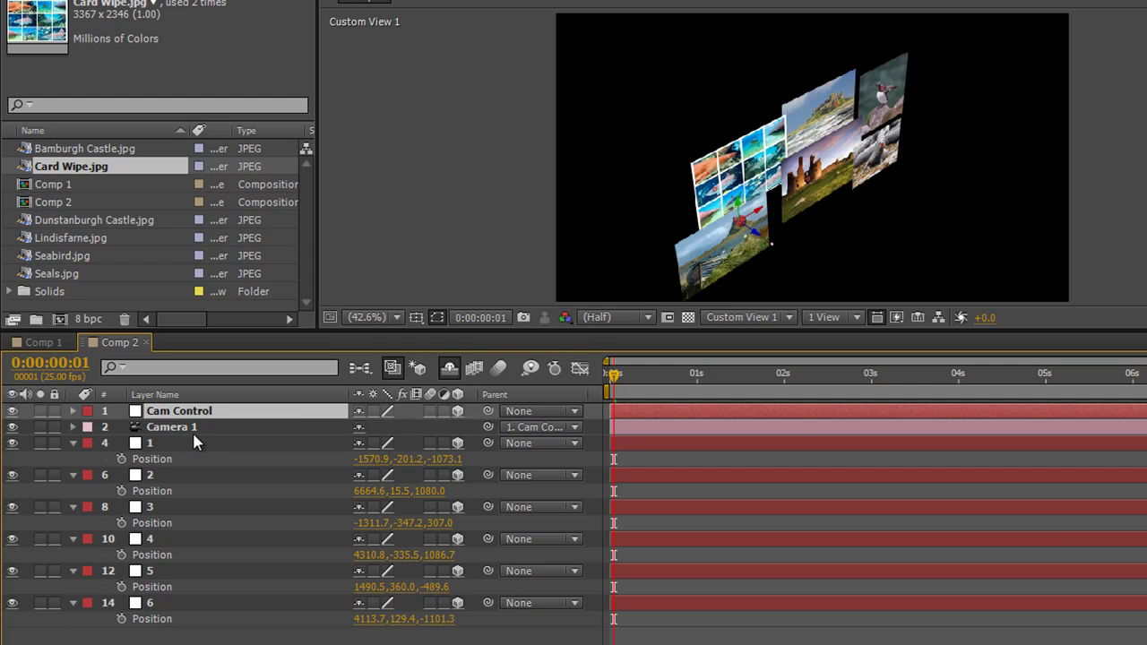
pyautogui.click(179, 428)
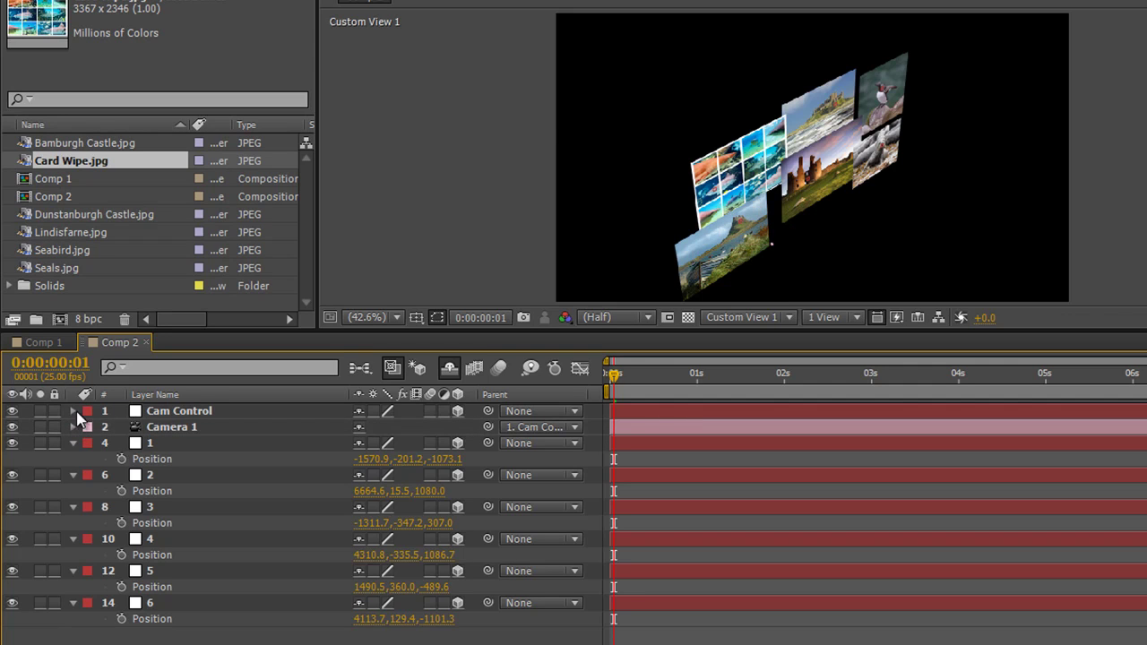
pyautogui.click(159, 414)
pyautogui.press('p')
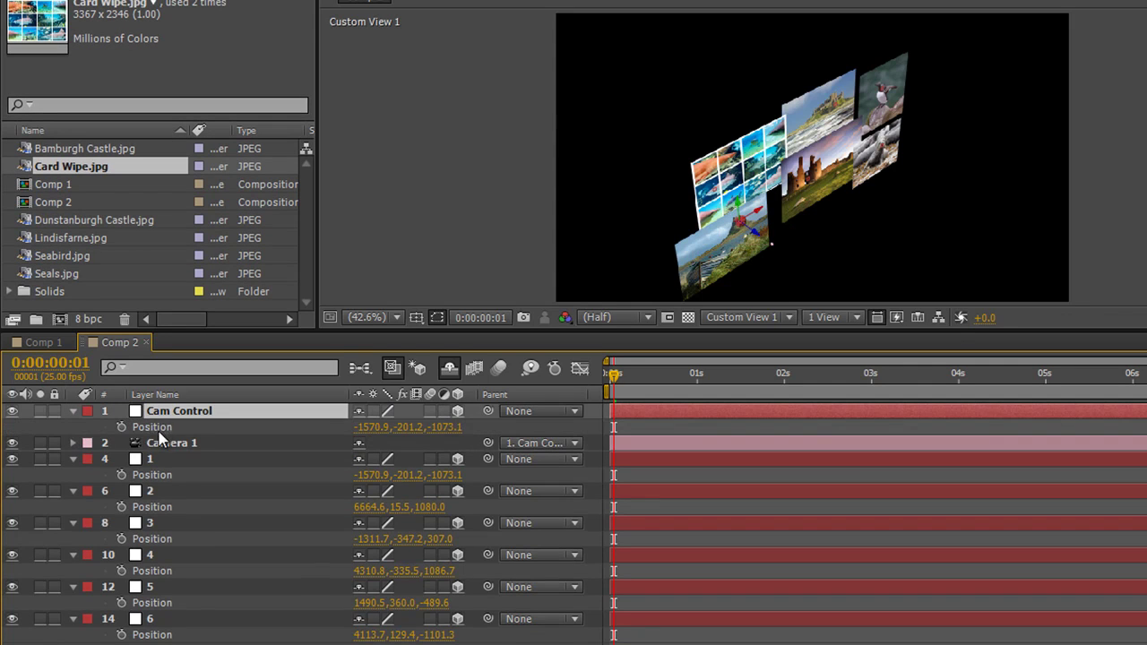
pyautogui.click(122, 427)
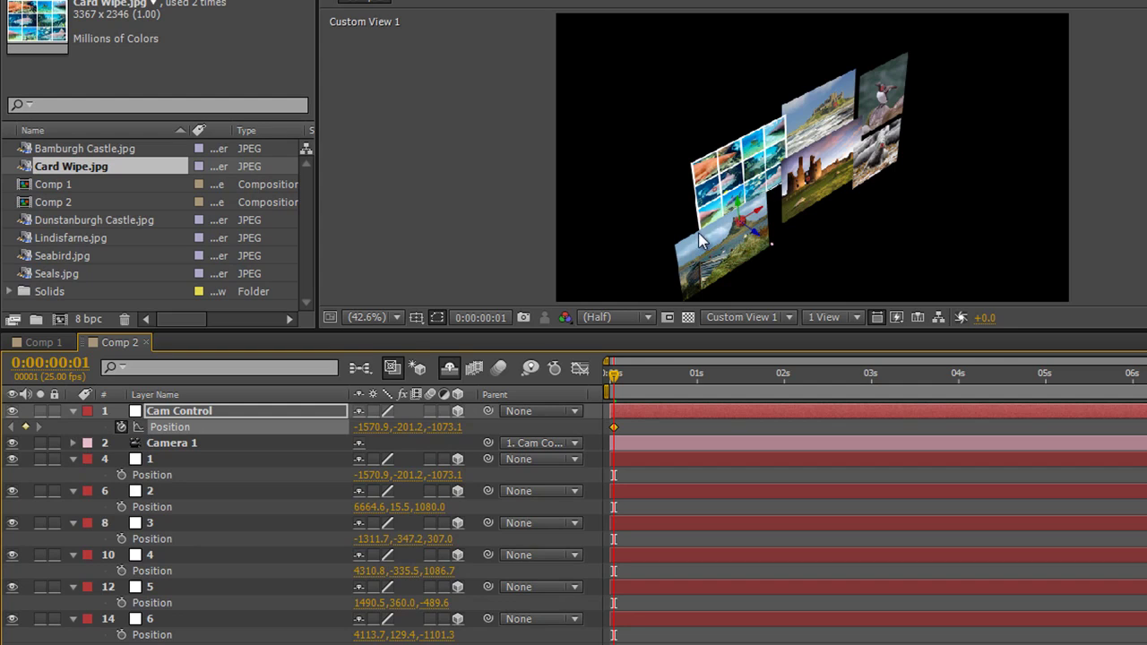
# - Add Cam Control Position keyframes at 1 second and near 2 seconds, copying tile 2's position
pyautogui.moveTo(613, 376); pyautogui.dragTo(694, 377)
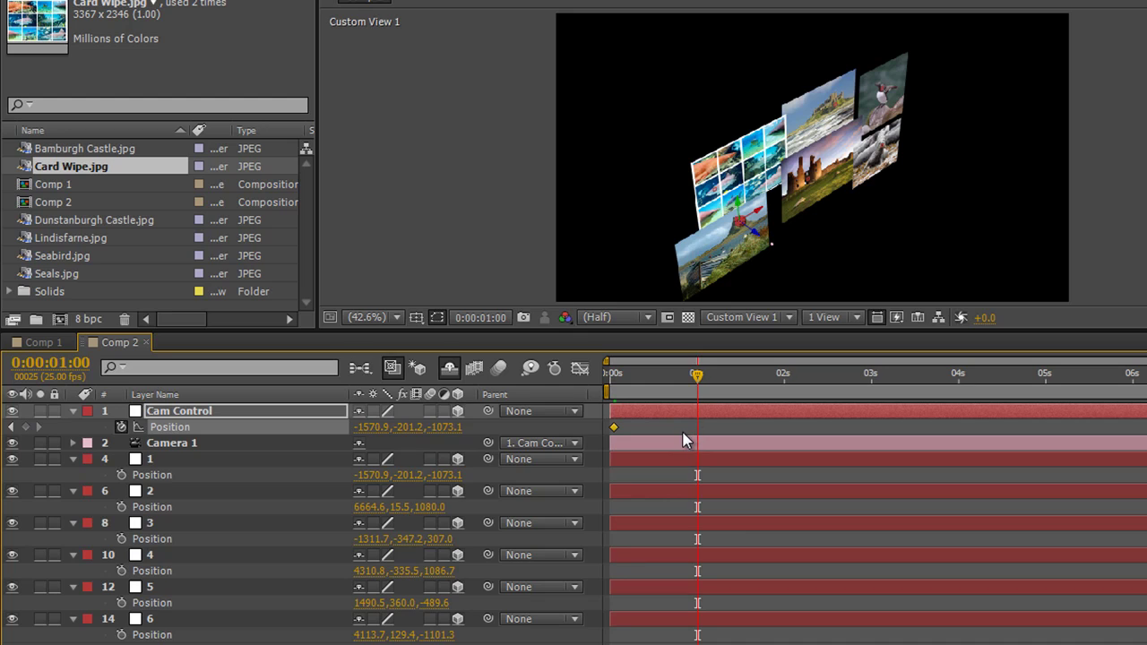
pyautogui.click(614, 427)
pyautogui.hotkey('ctrl', 'c')
pyautogui.hotkey('ctrl', 'v')
pyautogui.moveTo(697, 376); pyautogui.dragTo(782, 392)
pyautogui.click(169, 512)
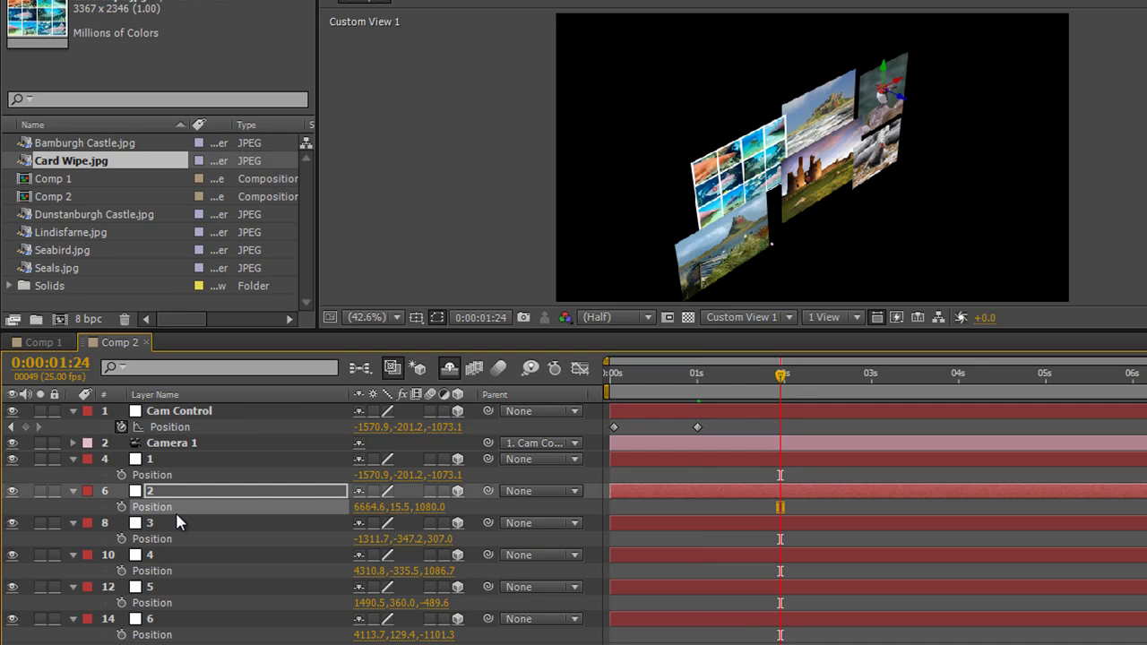
pyautogui.click(202, 410)
pyautogui.hotkey('ctrl', 'v')
# - At the comp's end, paste tile 6's position 4113.7,129.4,-1101.3 as Cam Control's final keyframe
pyautogui.moveTo(782, 374); pyautogui.dragTo(873, 387)
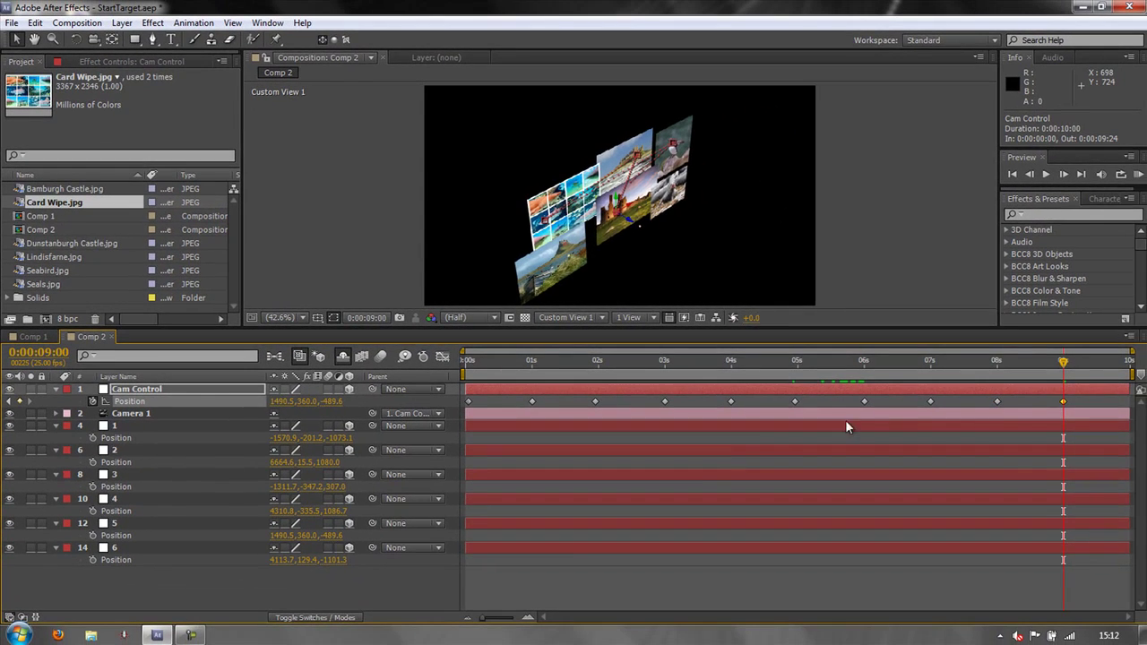
pyautogui.moveTo(1066, 362); pyautogui.dragTo(1134, 381)
pyautogui.click(113, 559)
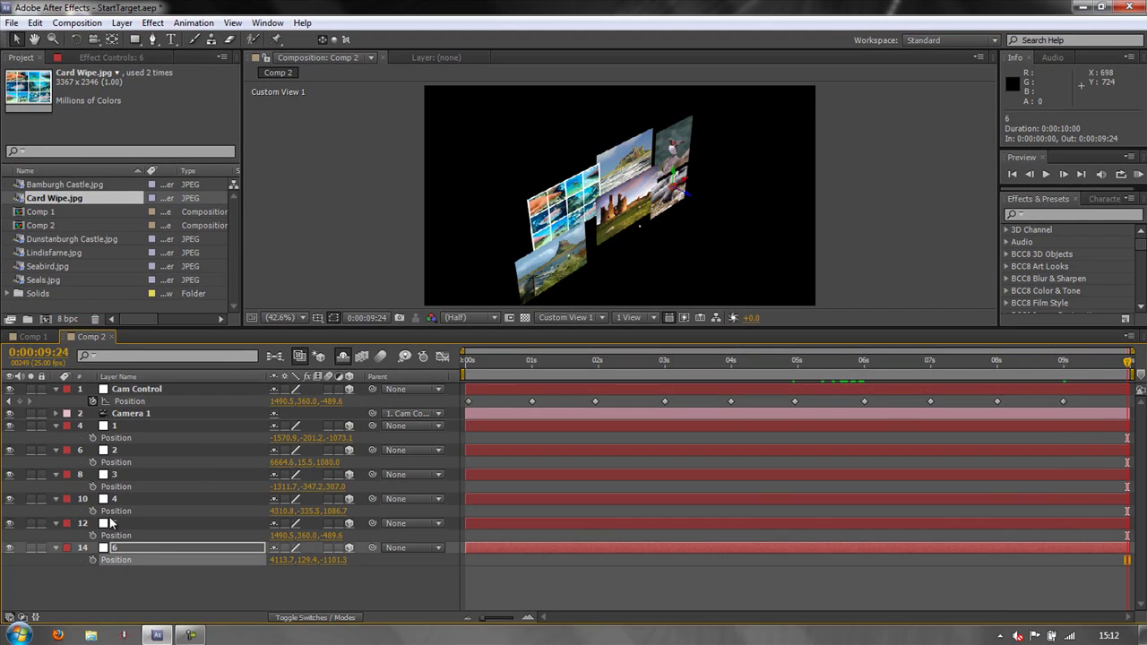
pyautogui.click(142, 392)
pyautogui.hotkey('ctrl', 'v')
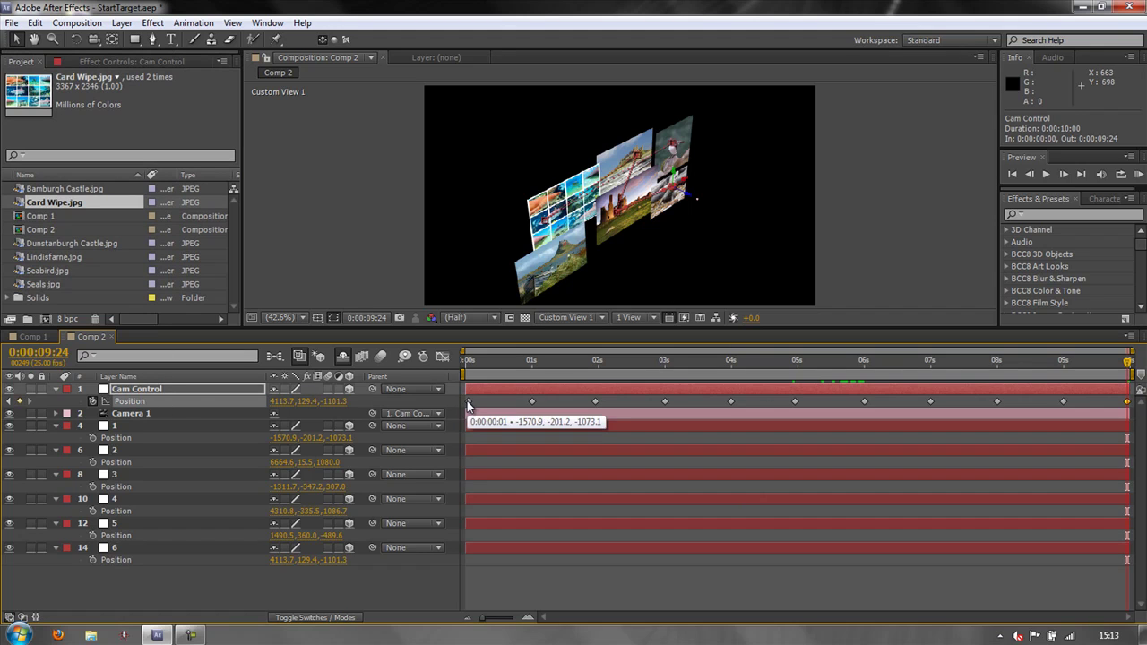
# - Preview the camera move from the first frame
pyautogui.press('Home')
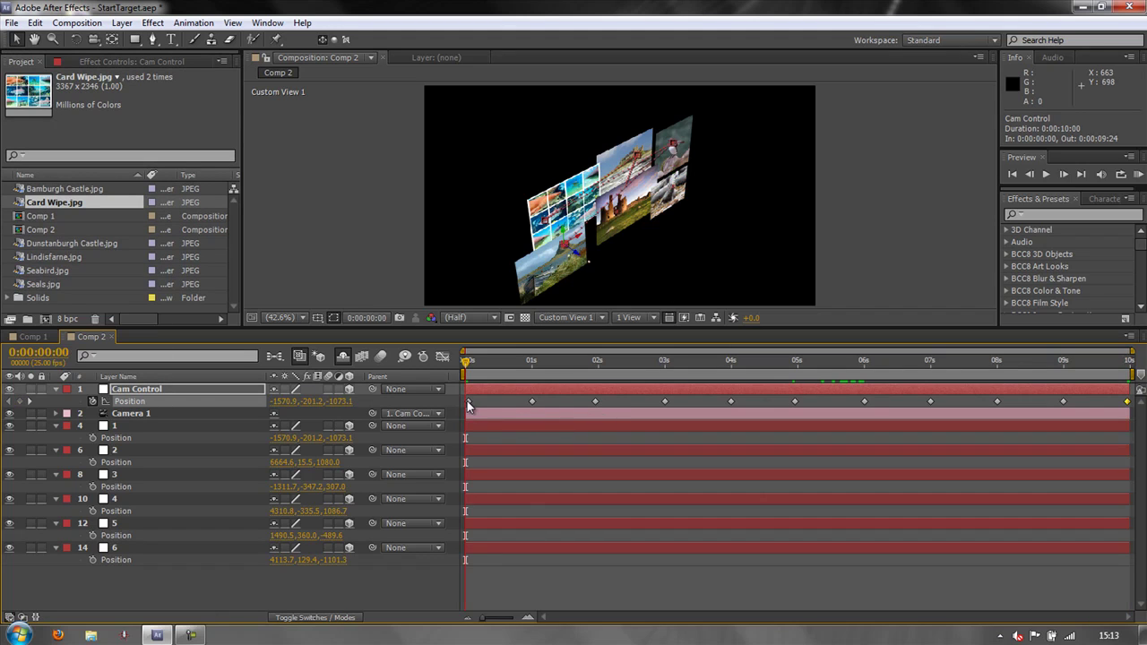
pyautogui.press('space')
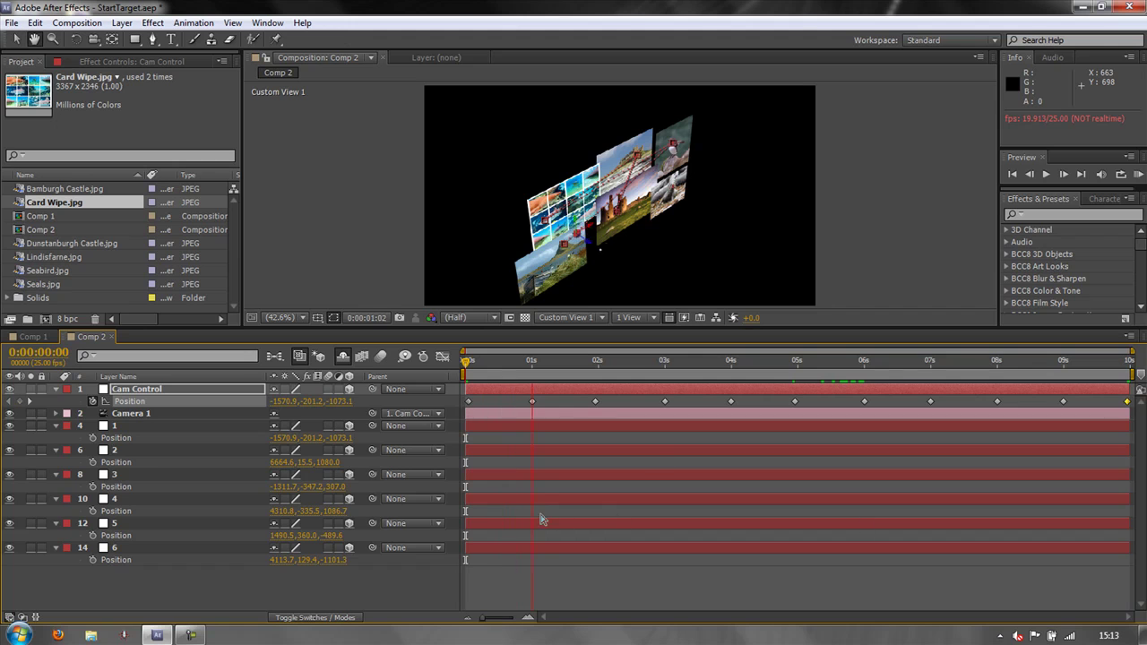
pyautogui.press('space')
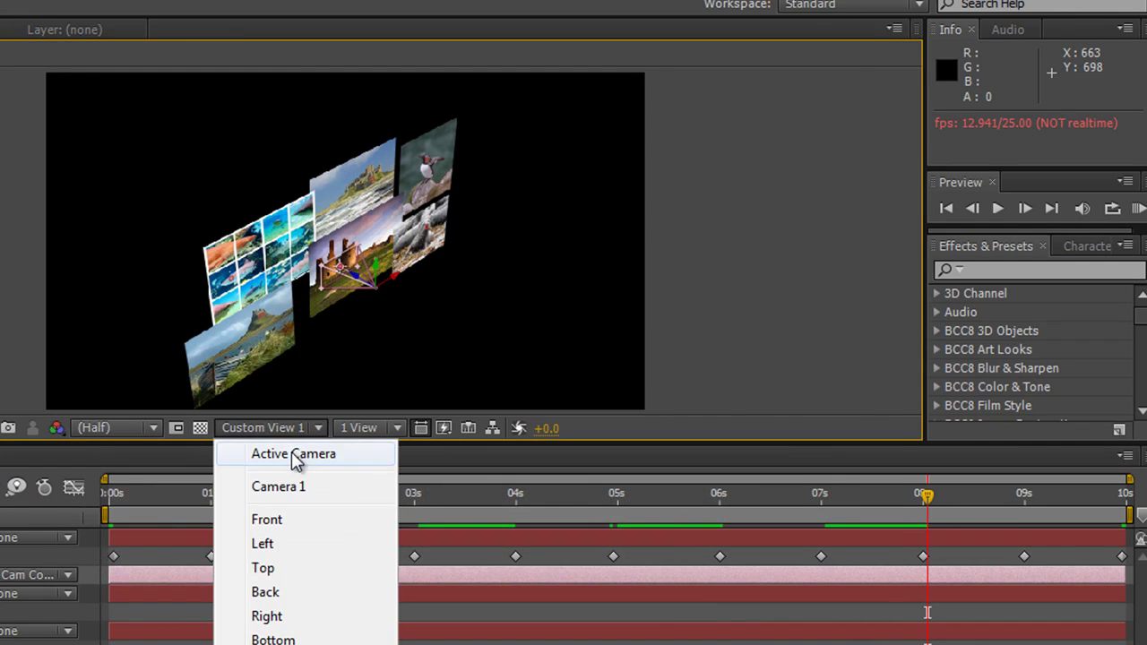
# - Switch the viewer to Active Camera and preview the flight again from the start
pyautogui.click(295, 454)
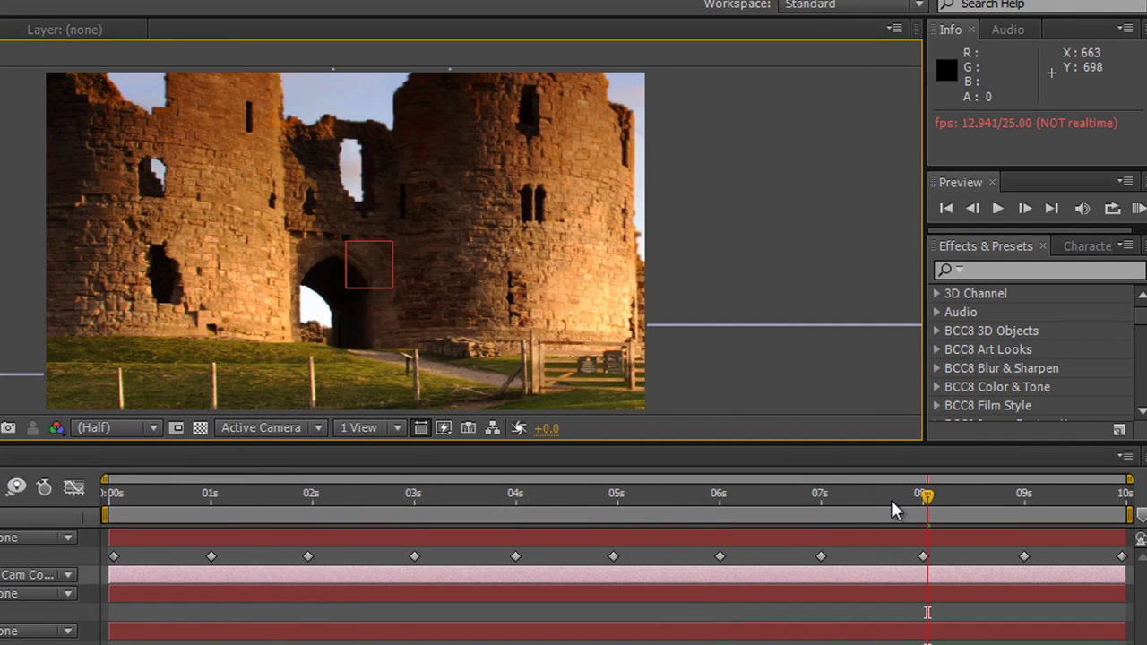
pyautogui.press('Home')
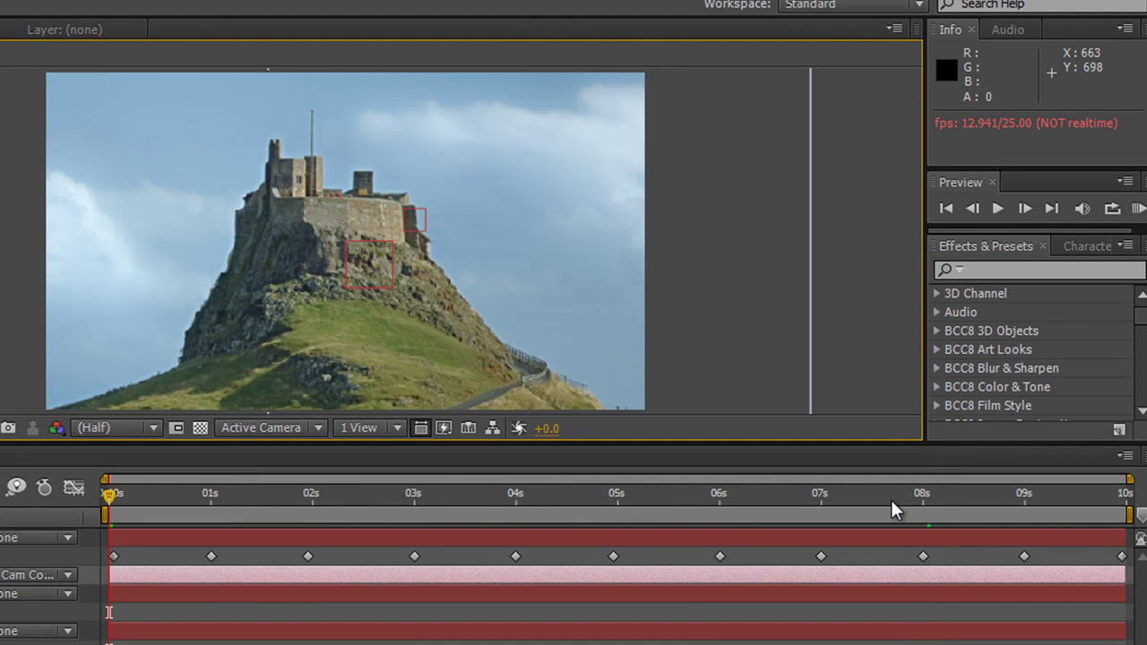
pyautogui.press('space')
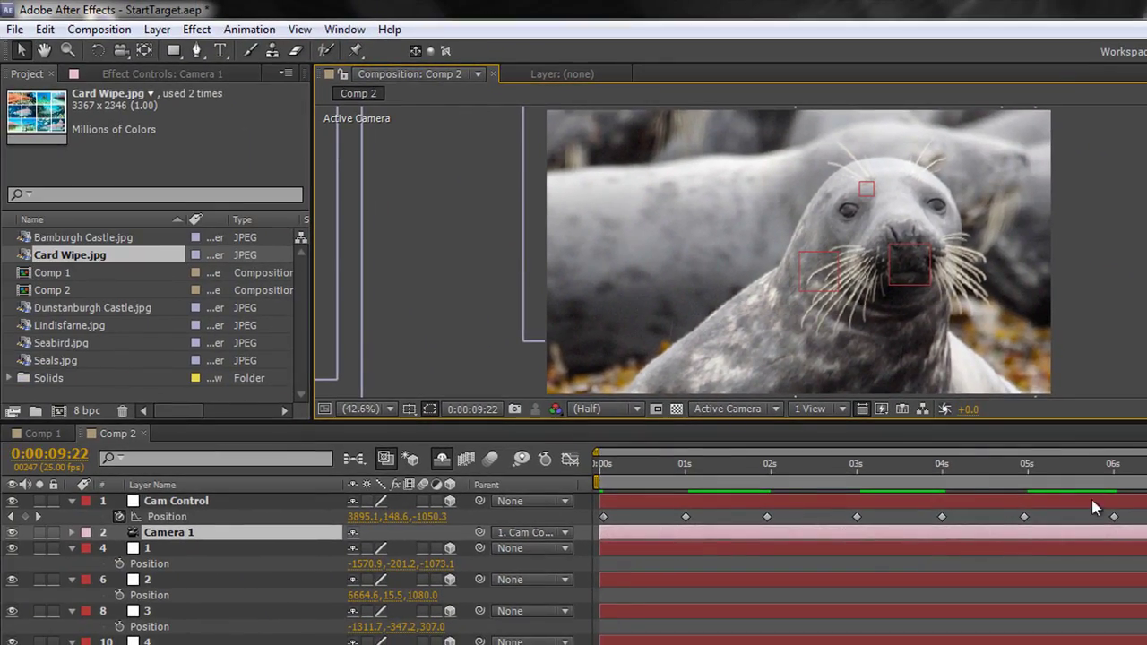
# - Switch to Custom View 1 and select all of Cam Control's Position keyframes near the end
pyautogui.click(775, 409)
pyautogui.click(756, 617)
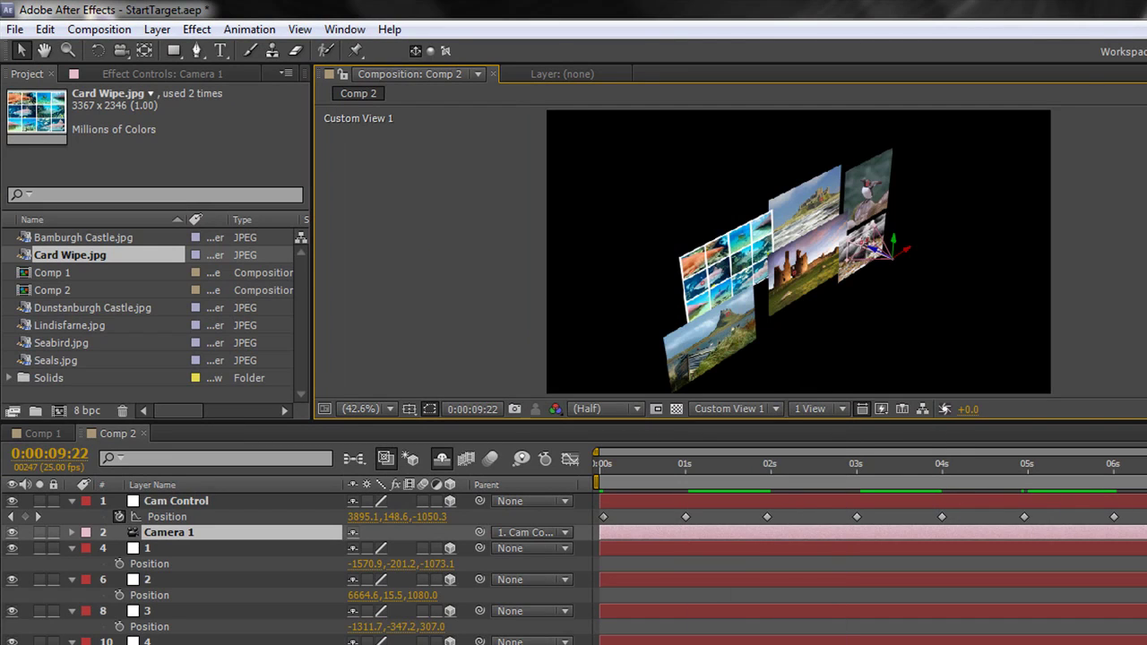
pyautogui.click(179, 502)
pyautogui.click(176, 519)
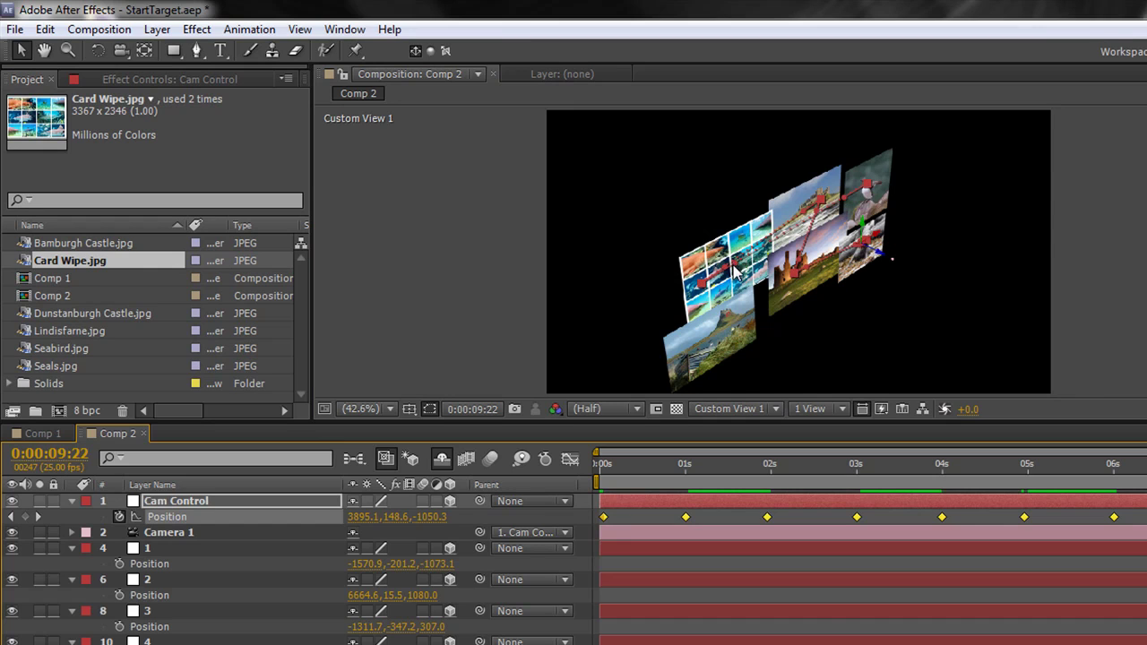
pyautogui.scroll(4, 747, 274)
pyautogui.scroll(-1, 746, 275)
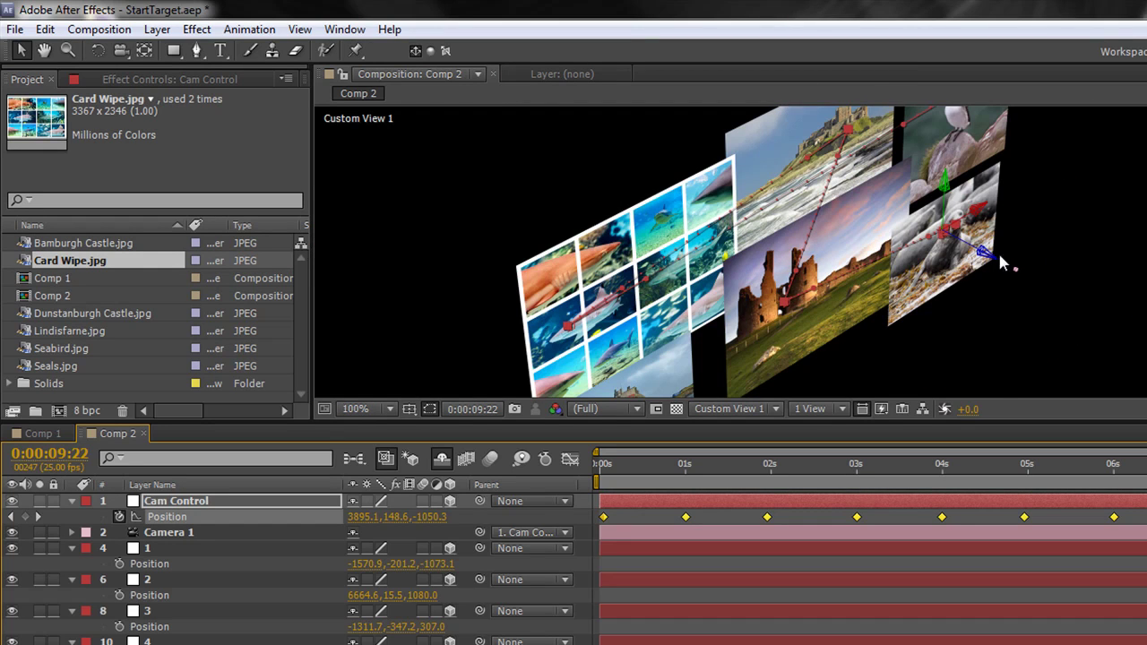
pyautogui.press('pageup')
pyautogui.press('pageup')
pyautogui.press('pageup')
pyautogui.press('pageup')
pyautogui.press('pageup')
pyautogui.press('pageup')
pyautogui.press('pageup')
pyautogui.press('pageup')
pyautogui.press('pageup')
pyautogui.press('pageup')
pyautogui.press('pageup')
pyautogui.press('pageup')
pyautogui.press('pageup')
pyautogui.press('pageup')
pyautogui.press('pageup')
pyautogui.press('pageup')
pyautogui.press('pageup')
pyautogui.press('pageup')
pyautogui.press('pageup')
pyautogui.press('pageup')
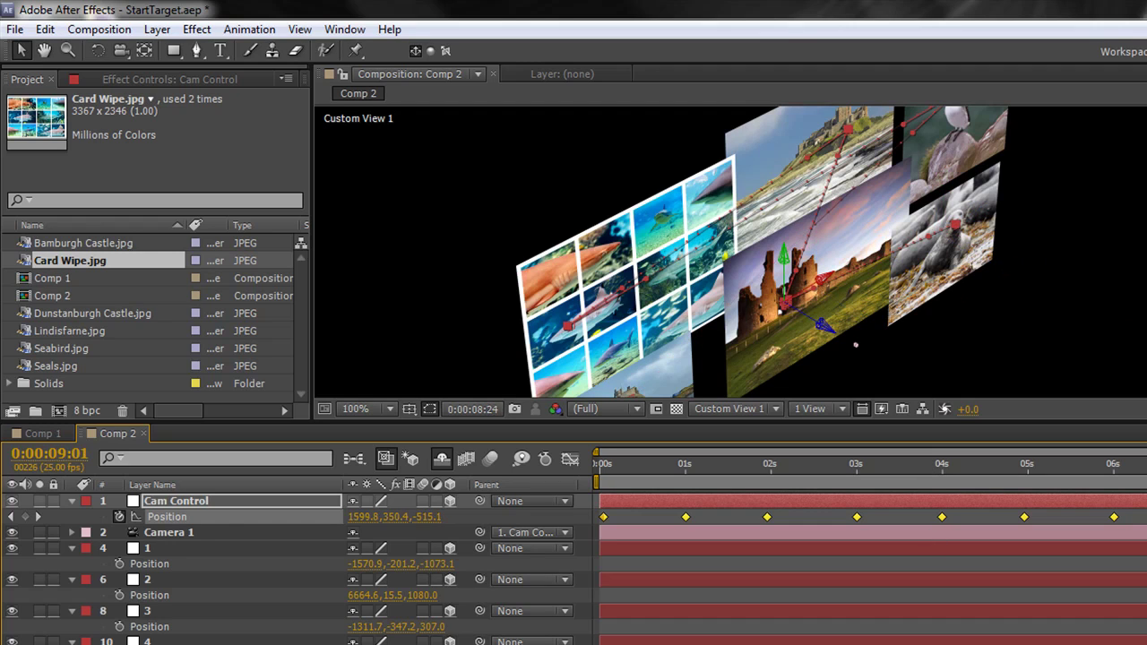
pyautogui.press('pagedown')
pyautogui.press('pagedown')
pyautogui.press('pagedown')
pyautogui.press('pagedown')
pyautogui.press('pagedown')
pyautogui.press('pagedown')
pyautogui.press('pagedown')
pyautogui.press('pagedown')
pyautogui.press('pagedown')
pyautogui.press('pagedown')
pyautogui.press('pagedown')
pyautogui.press('pagedown')
pyautogui.press('pagedown')
pyautogui.press('pagedown')
pyautogui.press('pagedown')
pyautogui.press('pagedown')
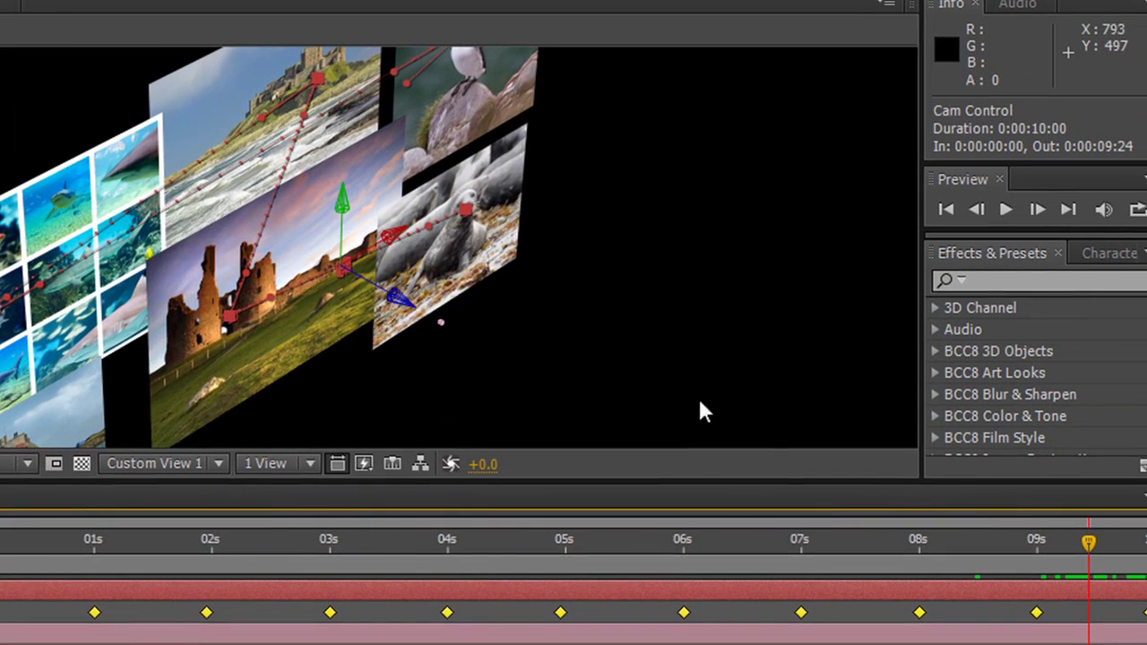
# - Pull the final Cam Control keyframe back to 2692.8, 254.3, -1601.8 and reshape its motion path
pyautogui.moveTo(402, 303); pyautogui.dragTo(920, 632)
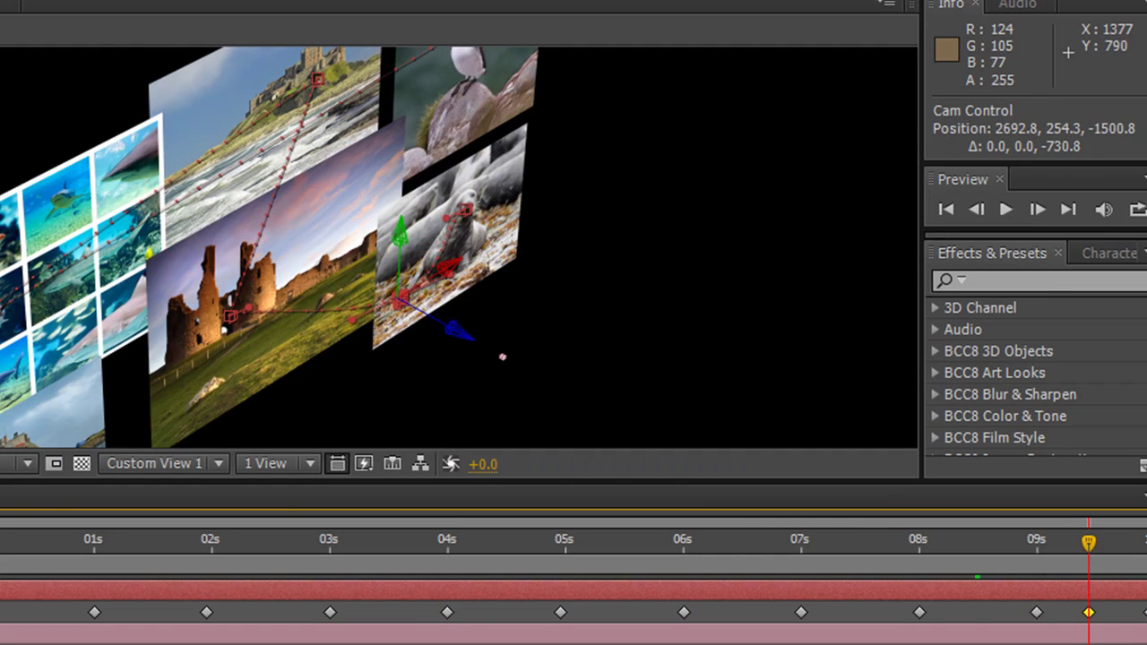
pyautogui.moveTo(352, 319); pyautogui.dragTo(303, 371)
pyautogui.moveTo(1082, 549); pyautogui.dragTo(904, 562)
pyautogui.moveTo(986, 572); pyautogui.dragTo(1085, 594)
pyautogui.moveTo(476, 333); pyautogui.dragTo(555, 397)
# - View Comp 2 through the Active Camera and scrub to about 8.5 seconds
pyautogui.click(220, 464)
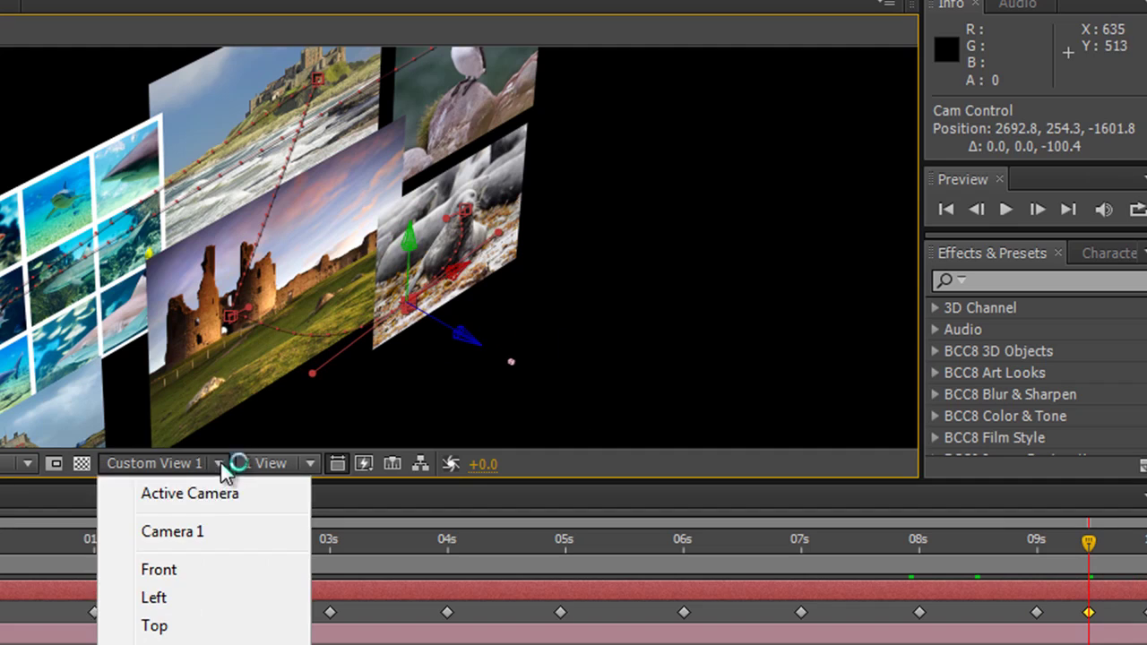
pyautogui.click(206, 502)
pyautogui.moveTo(1082, 466); pyautogui.dragTo(1146, 477)
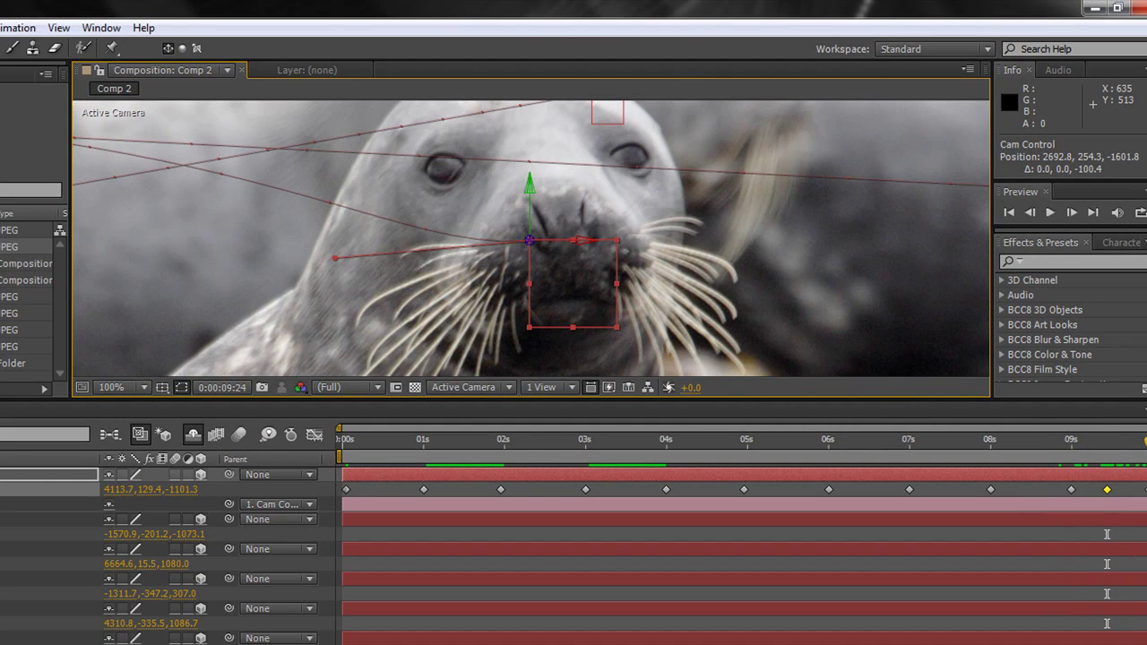
# - Set the viewer magnification to Fit and select the Camera 1 layer
pyautogui.click(145, 387)
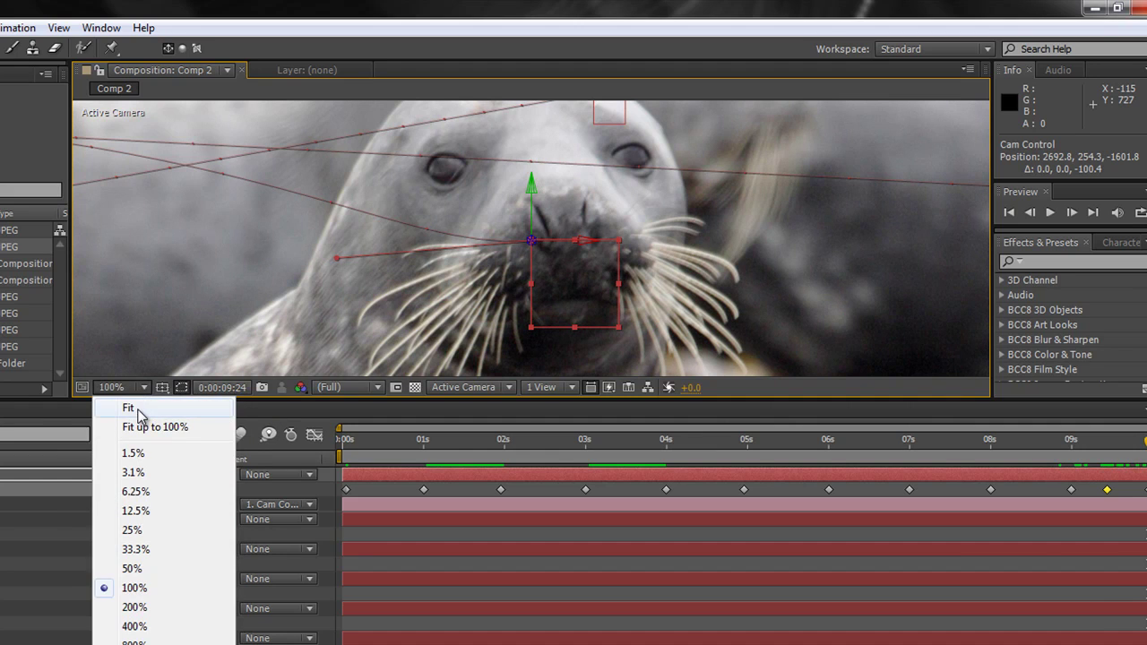
pyautogui.click(130, 408)
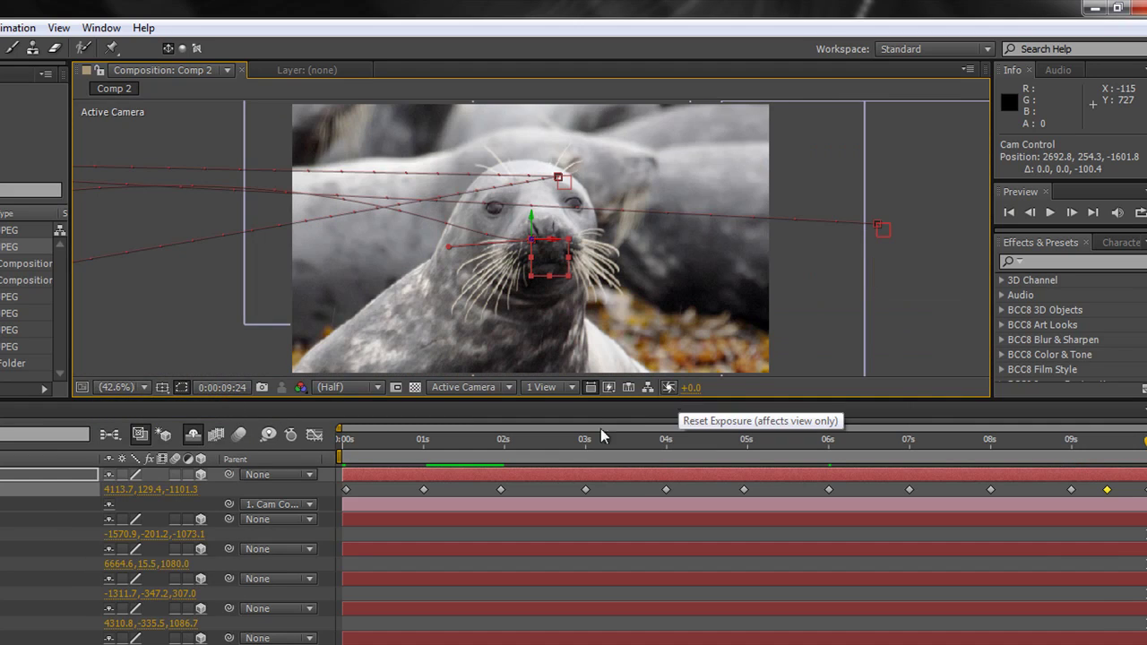
pyautogui.click(49, 504)
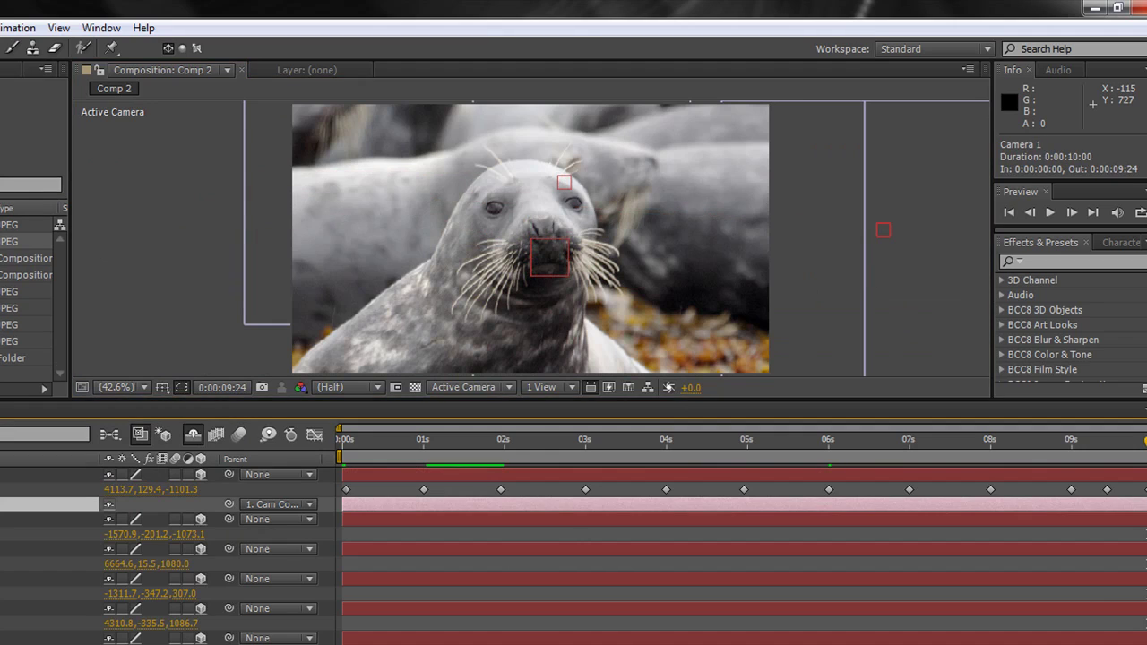